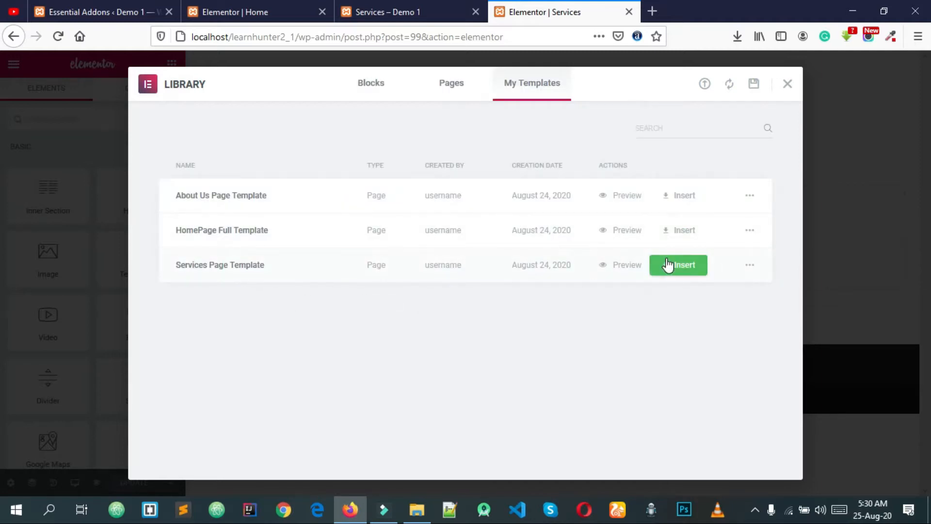
Insert the saved Services Page Template into the page and import its document settings
click(686, 271)
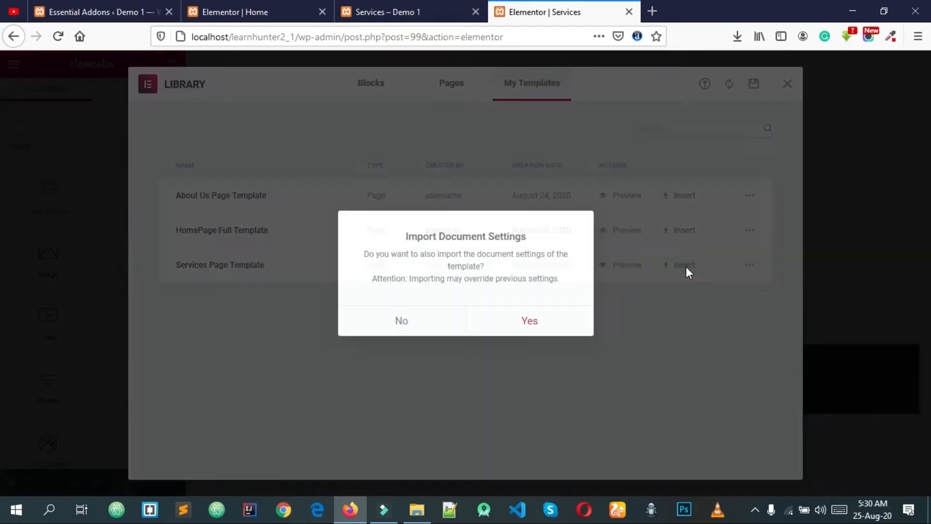
click(530, 319)
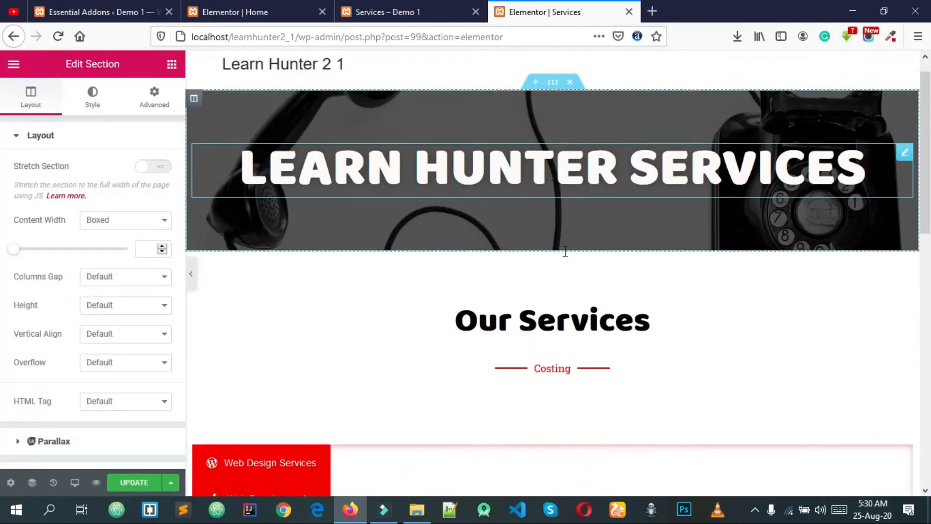
scroll(565, 261, down, 15)
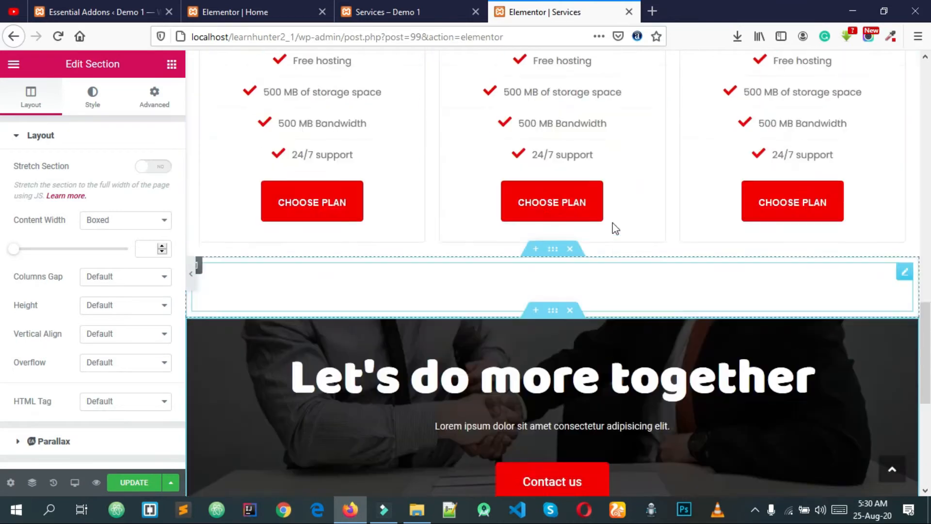
click(570, 248)
scroll(428, 294, down, 2)
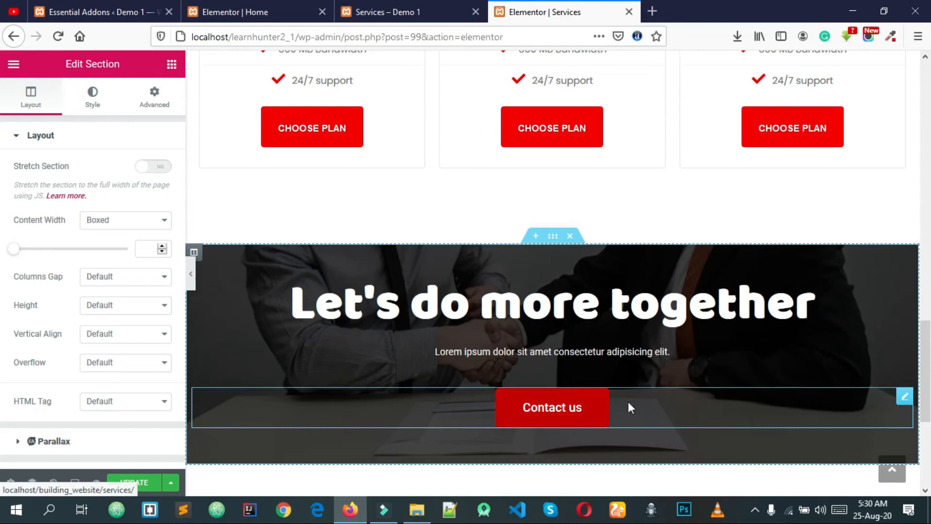
scroll(635, 406, down, 4)
scroll(638, 399, up, 10)
Update the Services page and open its preview
click(134, 482)
scroll(524, 395, up, 12)
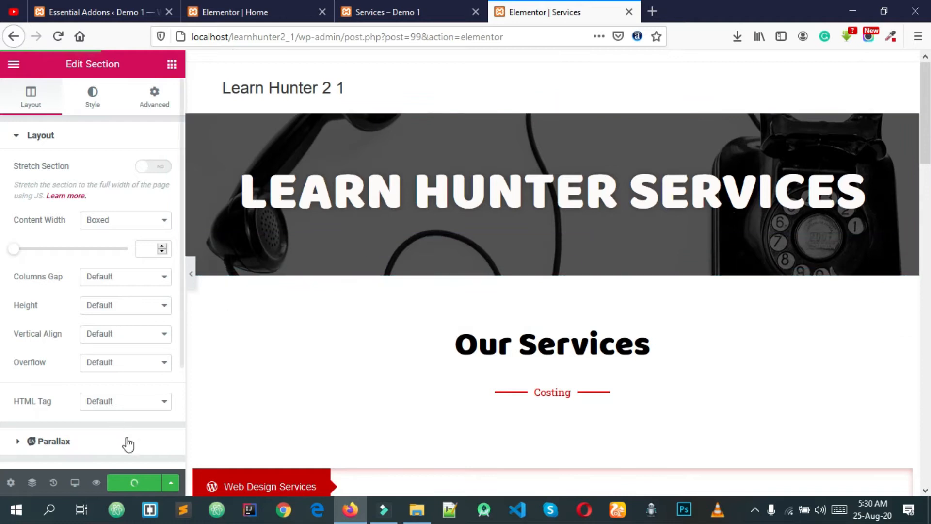
click(96, 482)
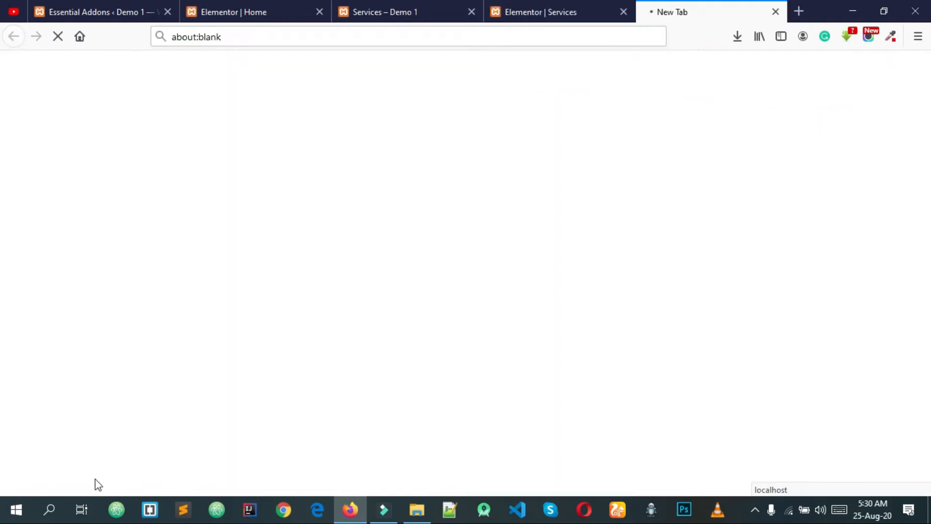
Check the Web Development, Digital Marketing and Web Design Services tabs and the pricing section in the page preview
scroll(415, 242, down, 5)
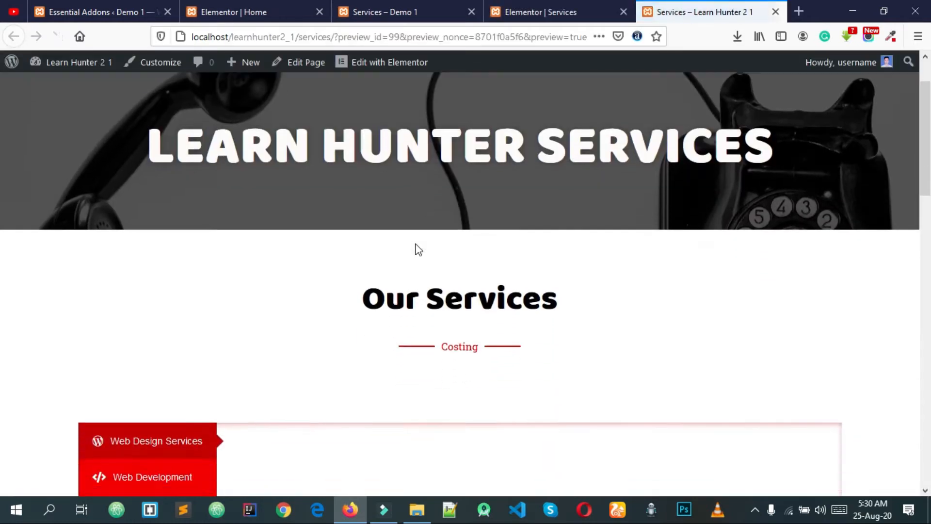
click(132, 266)
click(169, 306)
click(213, 226)
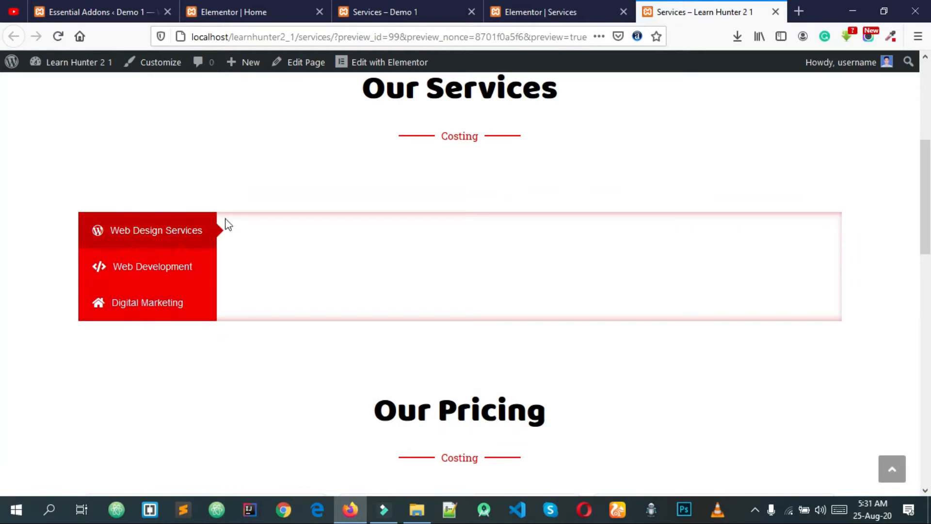
scroll(592, 245, up, 2)
scroll(582, 289, down, 12)
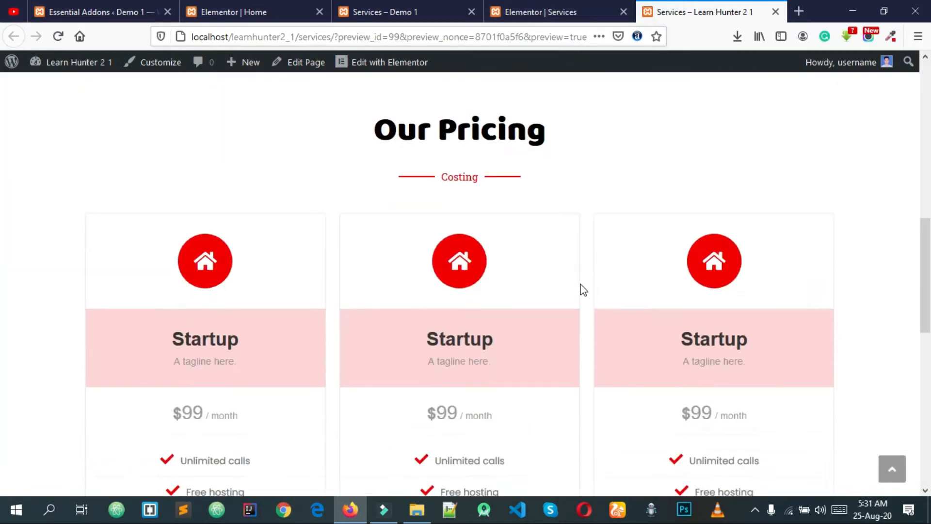
Compare with the Demo 1 Services page by cycling through its Web Design Services, Web Development and Digital Marketing tabs
click(443, 12)
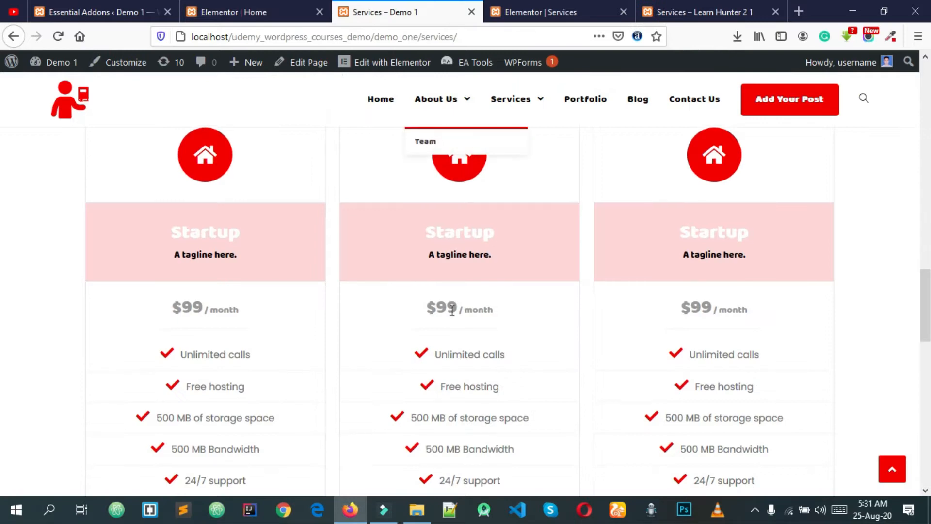
scroll(451, 309, up, 1)
scroll(452, 310, up, 6)
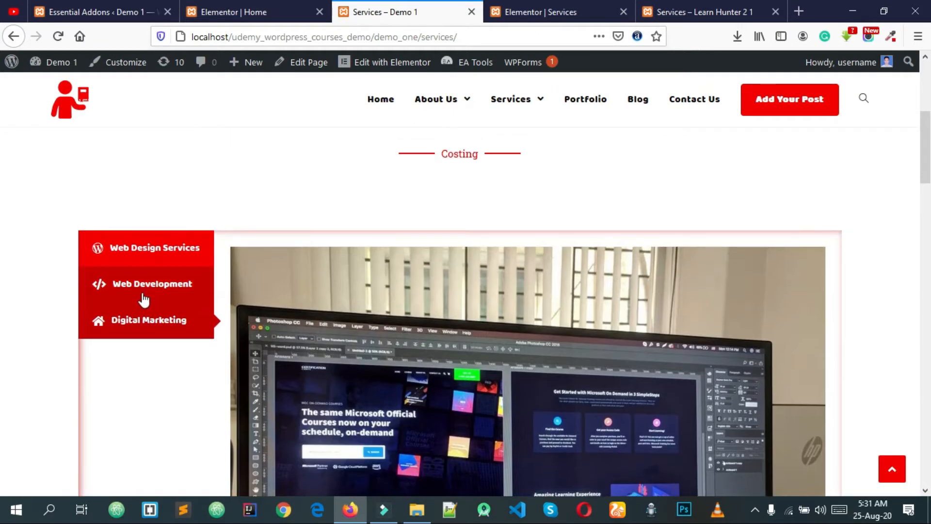
click(174, 251)
click(167, 330)
click(167, 256)
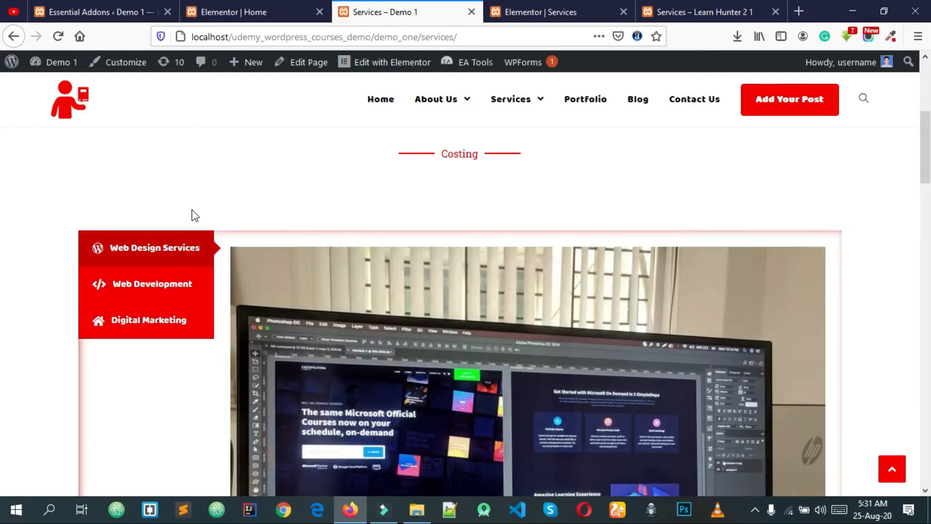
click(176, 293)
click(170, 331)
click(164, 289)
click(163, 253)
click(182, 298)
click(170, 257)
Return to the Learn Hunter Services preview and recheck the content area of its service tabs
click(708, 12)
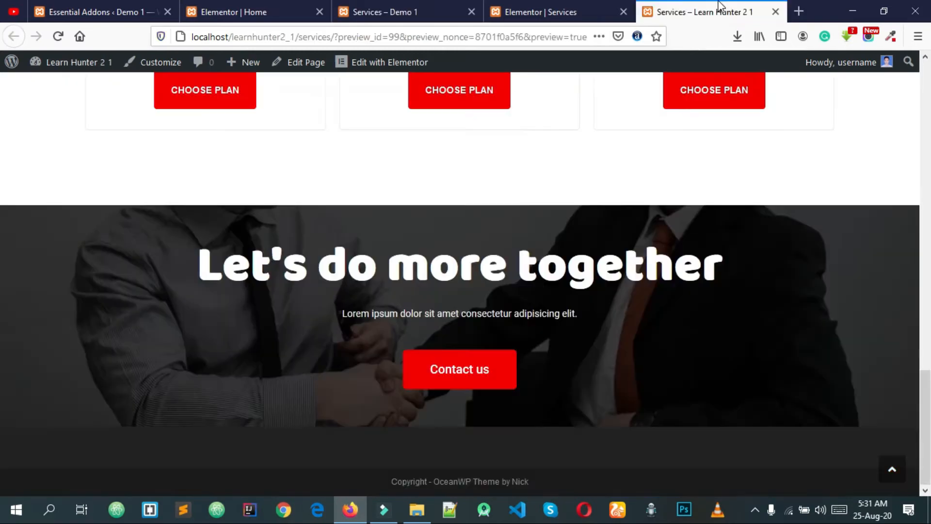
scroll(602, 204, up, 15)
scroll(599, 189, down, 8)
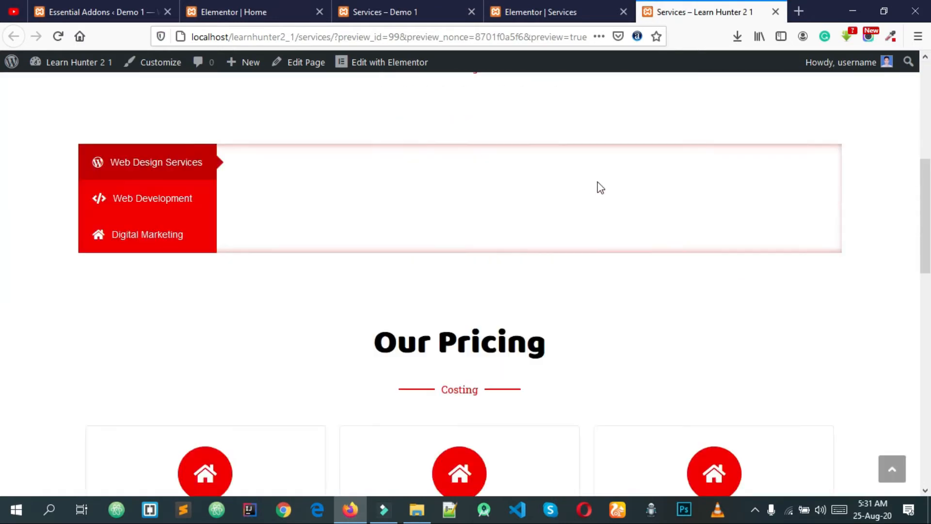
Return to the Services page editor and open the Advanced Tabs widget under Our Services for editing
click(601, 2)
scroll(571, 325, down, 4)
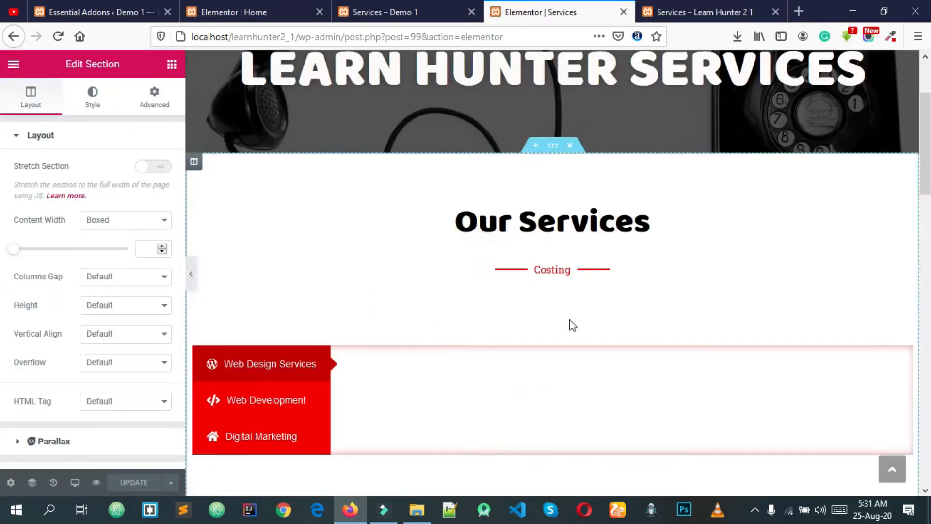
click(904, 269)
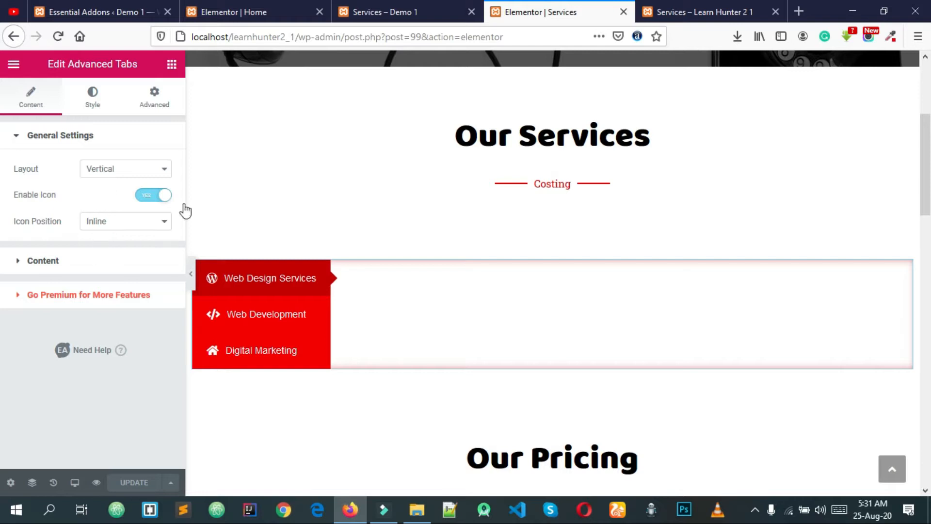
Try the Horizontal layout for the Advanced Tabs widget and restore the Vertical layout
click(88, 167)
click(93, 171)
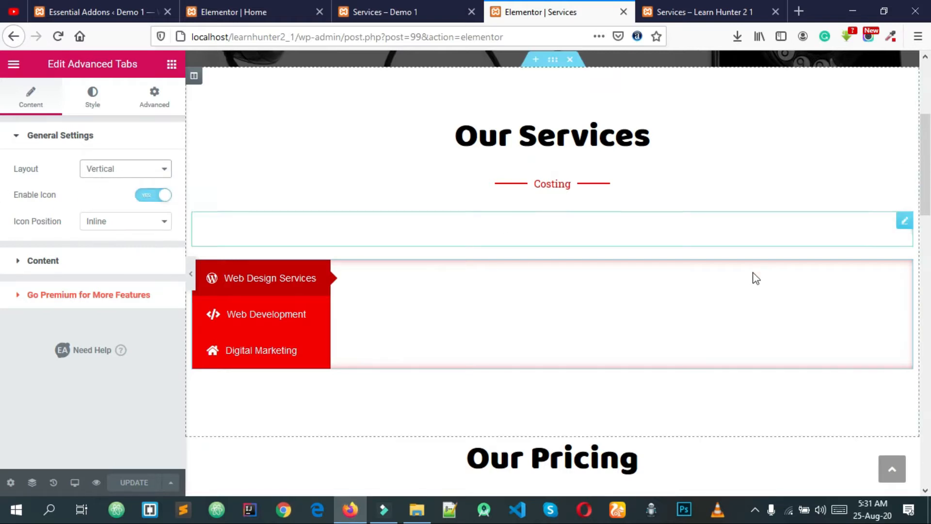
click(92, 171)
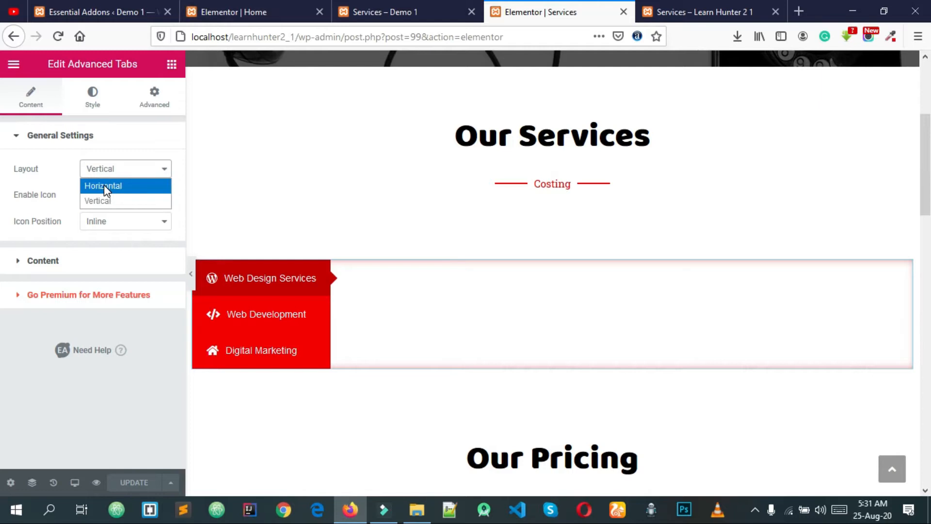
click(104, 186)
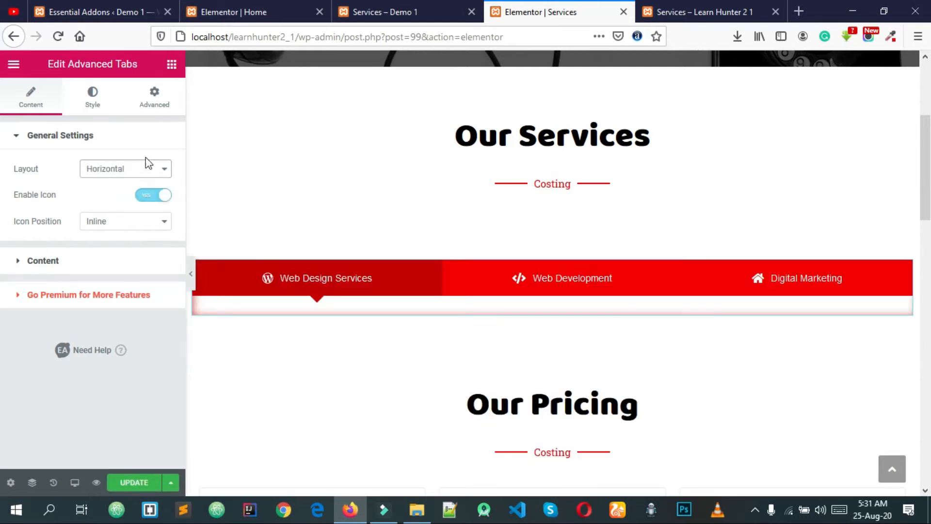
click(110, 179)
click(107, 201)
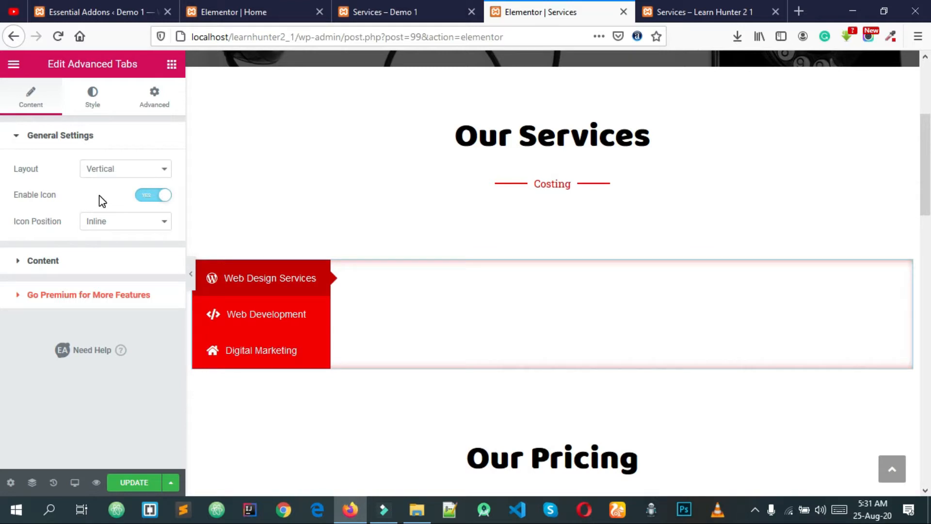
Expand the Web Design Services item in the Advanced Tabs widget's content settings
click(59, 268)
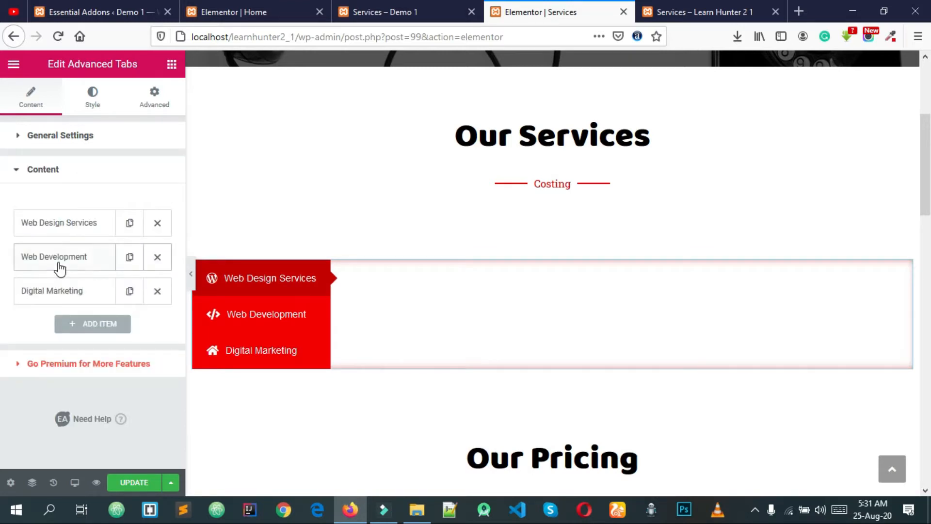
click(76, 227)
scroll(77, 225, down, 2)
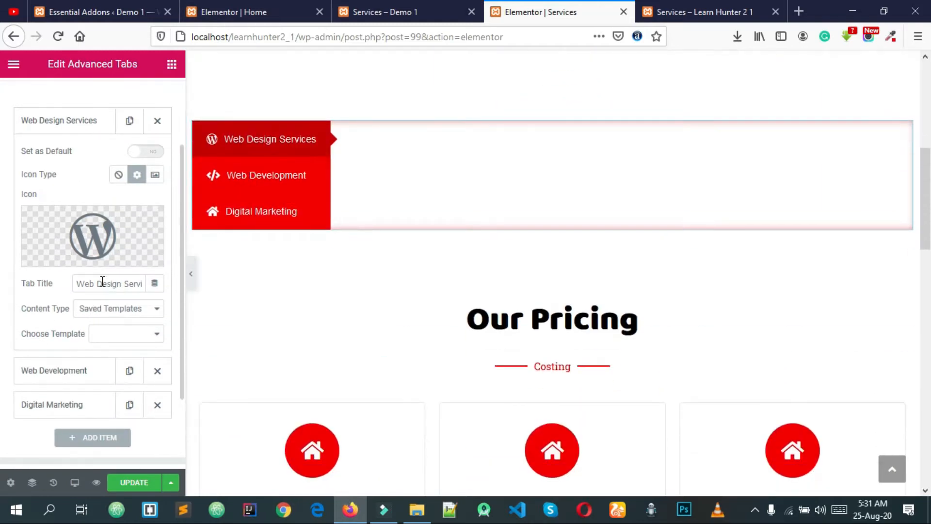
Try Content as the content type of the Web Design Services tab and inspect its placeholder text
click(111, 310)
click(116, 313)
click(119, 318)
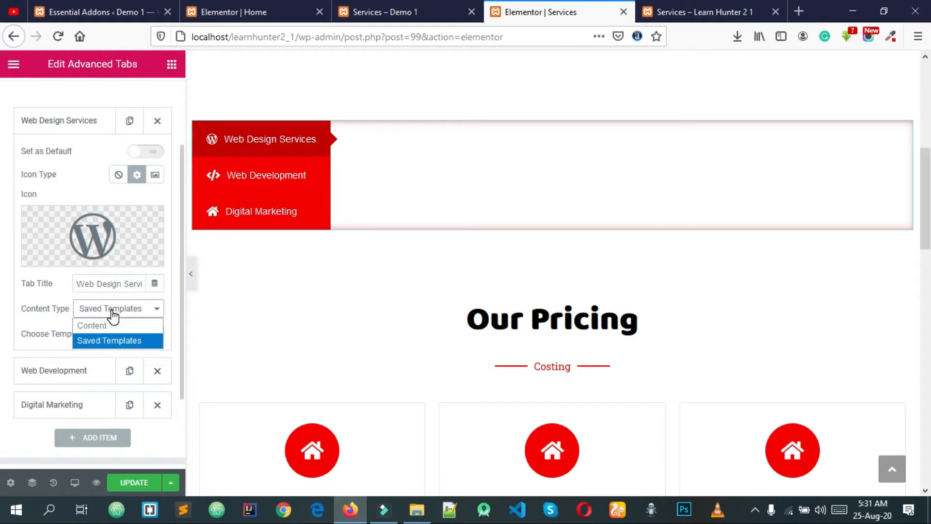
click(113, 325)
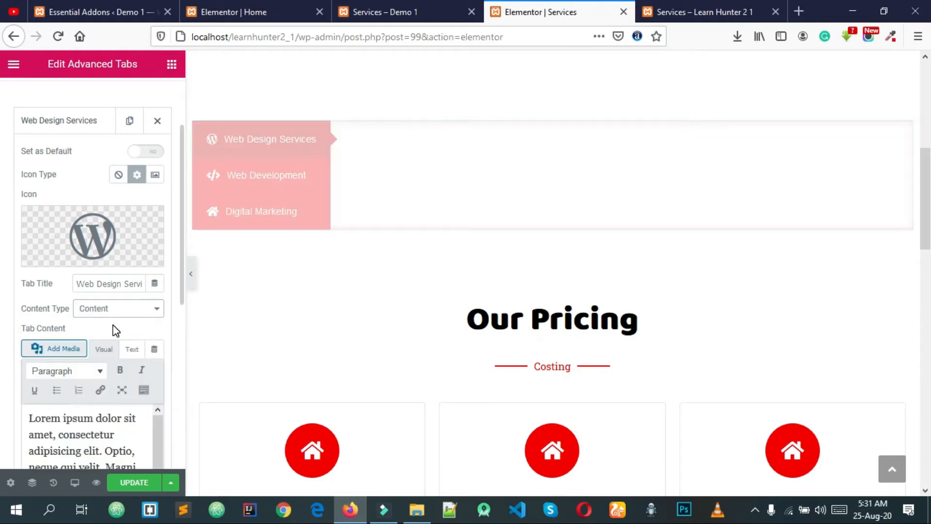
scroll(114, 253, down, 2)
scroll(106, 262, down, 2)
scroll(126, 417, down, 2)
drag(124, 426, 47, 364)
click(94, 382)
scroll(92, 373, up, 2)
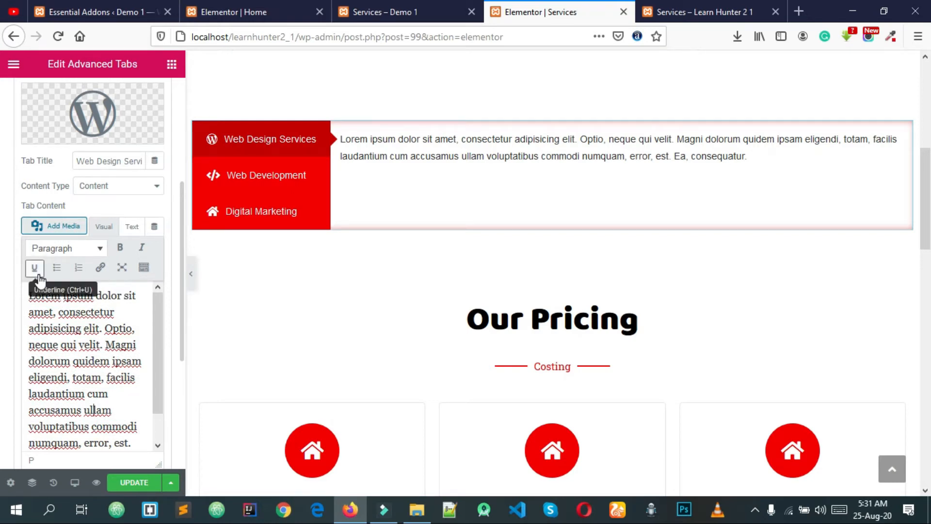
Set the content type of the Web Design Services tab back to Saved Templates
click(102, 191)
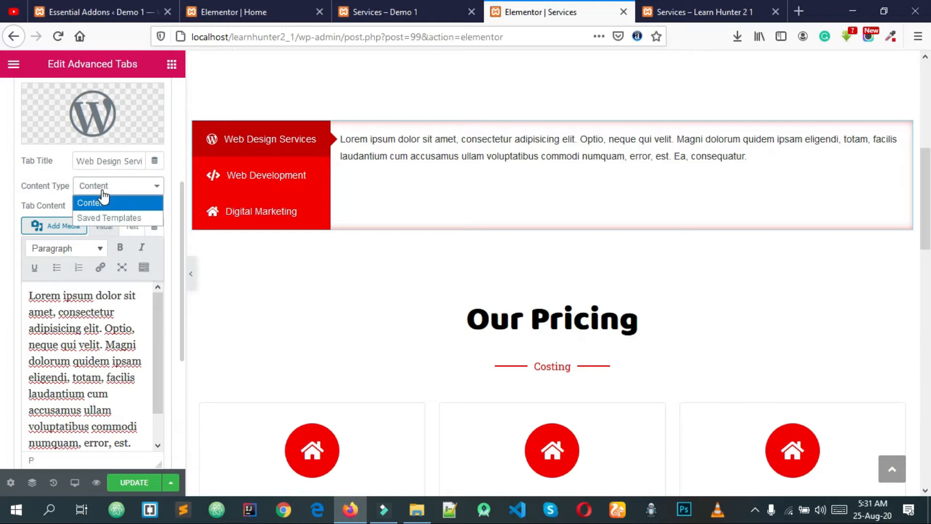
click(103, 191)
click(103, 191)
click(102, 191)
click(102, 191)
click(119, 219)
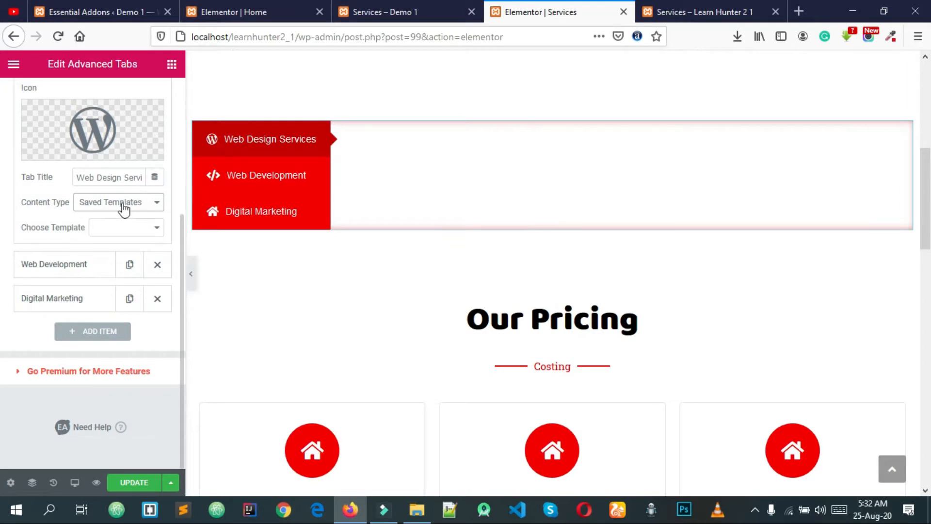
View the saved templates available for the Web Design Services tab
click(119, 231)
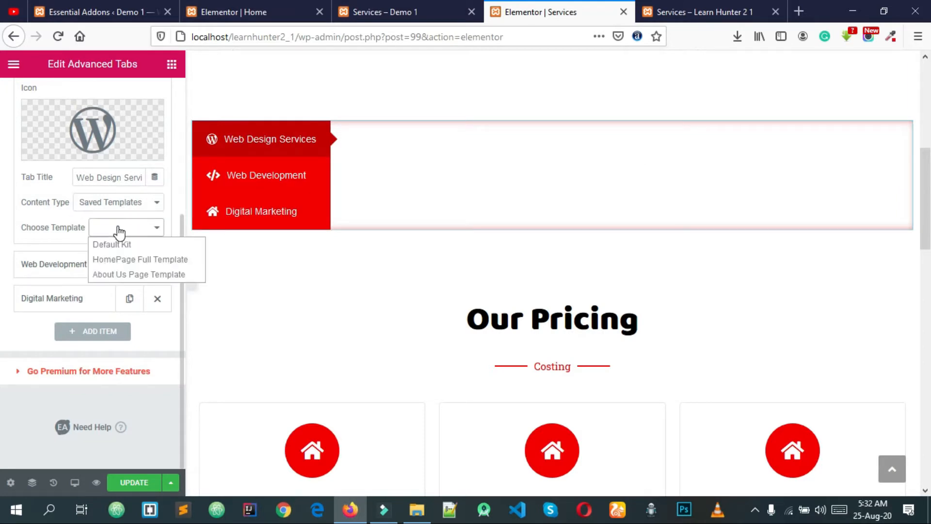
click(119, 231)
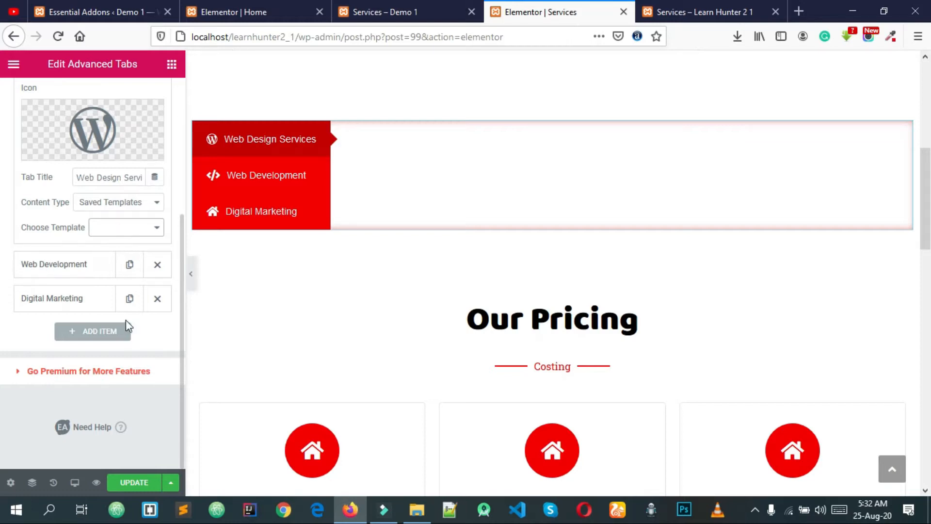
click(110, 228)
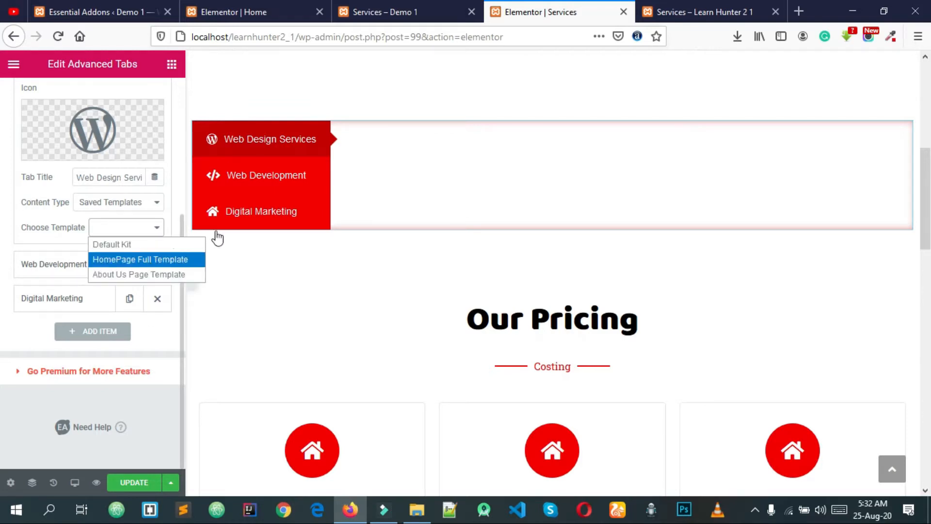
Examine the content shown inside the Web Design Services tab on the Demo 1 Services page
click(441, 12)
scroll(371, 255, down, 5)
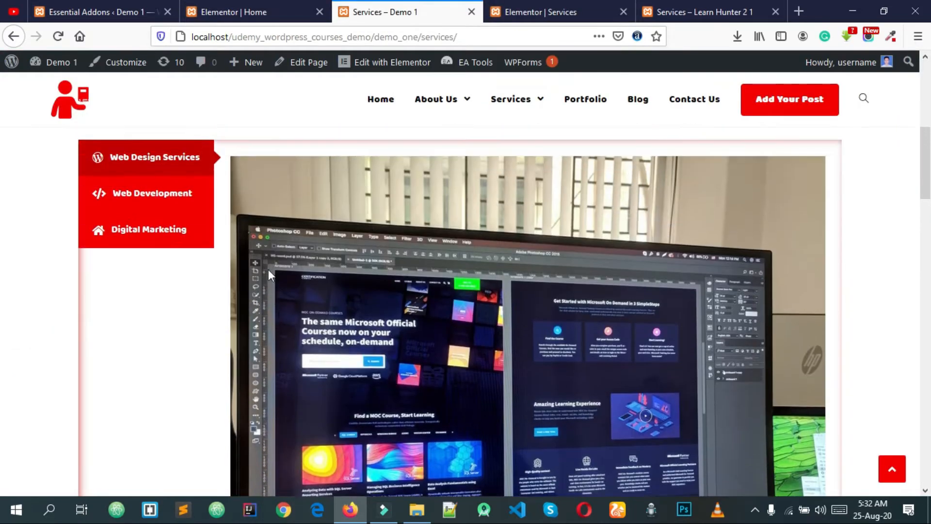
scroll(416, 289, down, 10)
scroll(516, 298, up, 3)
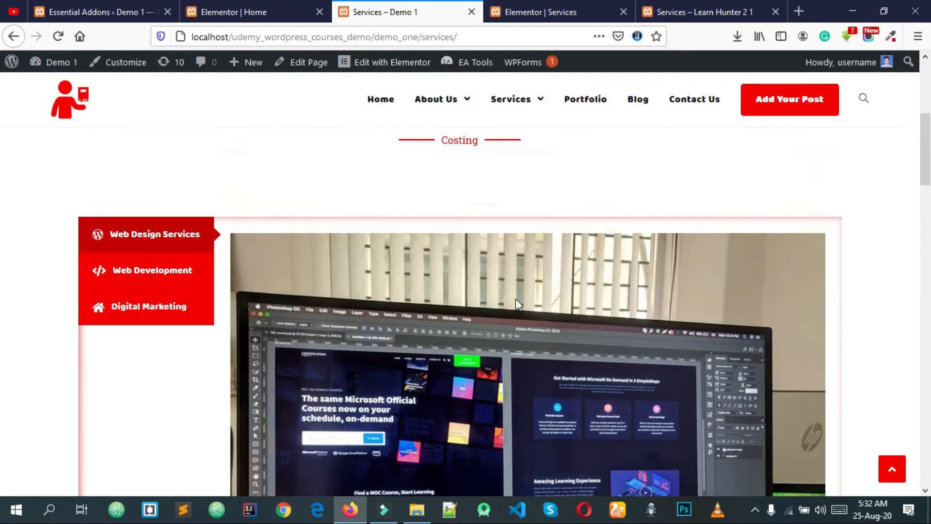
scroll(455, 324, down, 5)
Back in the Services page editor, choose HomePage Full Template as the Web Design Services tab's template
click(541, 15)
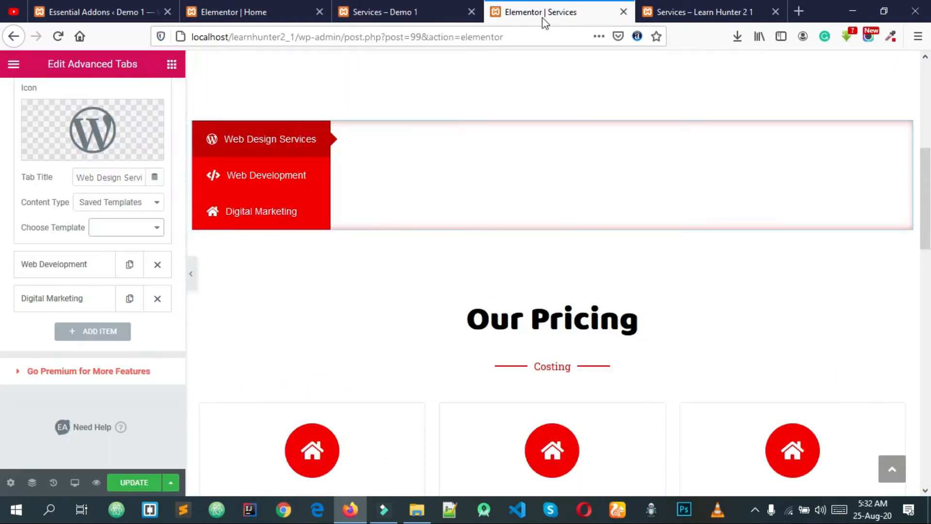
click(107, 229)
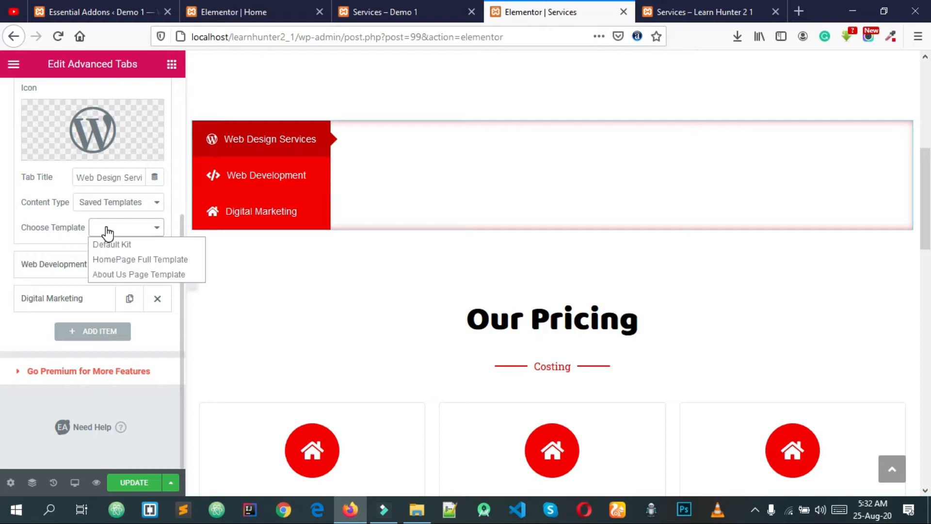
click(125, 260)
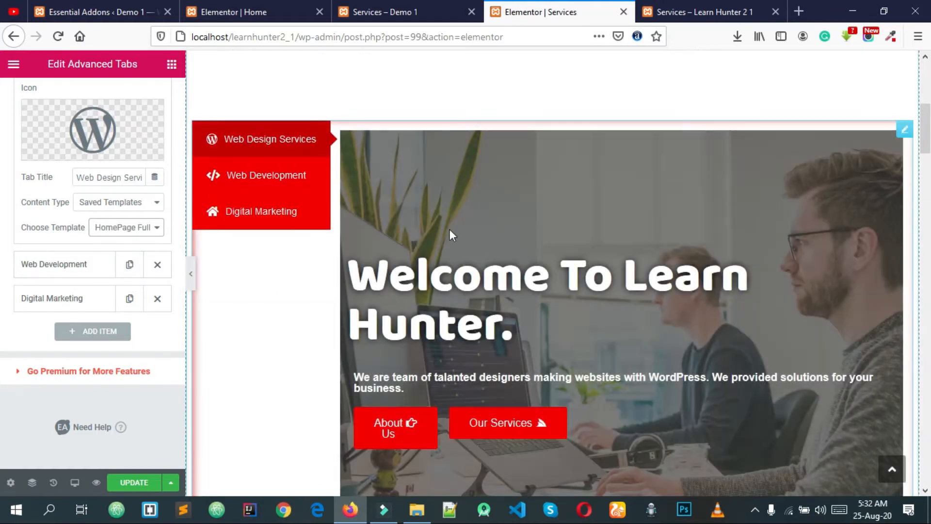
Examine the HomePage template content shown inside the Web Design Services tab, down to the Our Pricing section
scroll(581, 217, down, 6)
scroll(580, 270, down, 12)
scroll(633, 180, up, 8)
click(729, 302)
click(729, 332)
scroll(707, 285, down, 15)
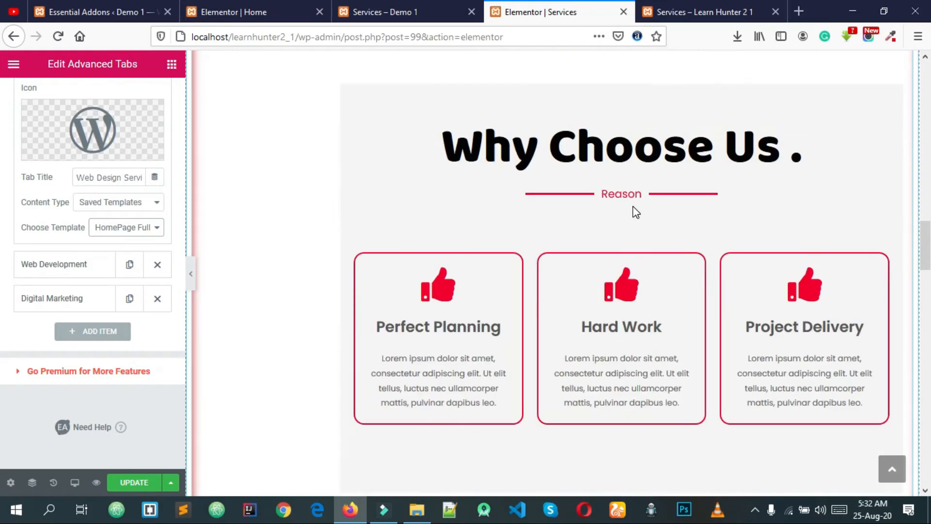
scroll(616, 248, down, 8)
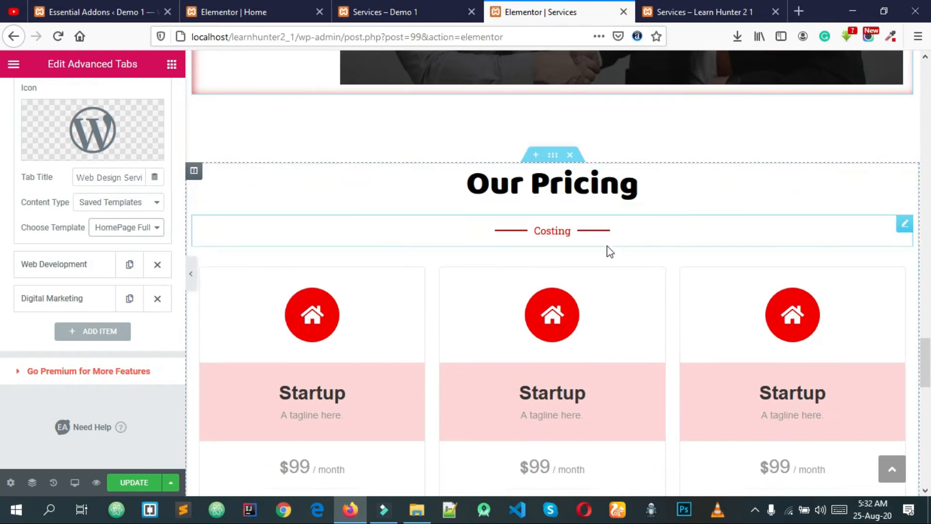
scroll(589, 194, up, 5)
scroll(586, 174, up, 15)
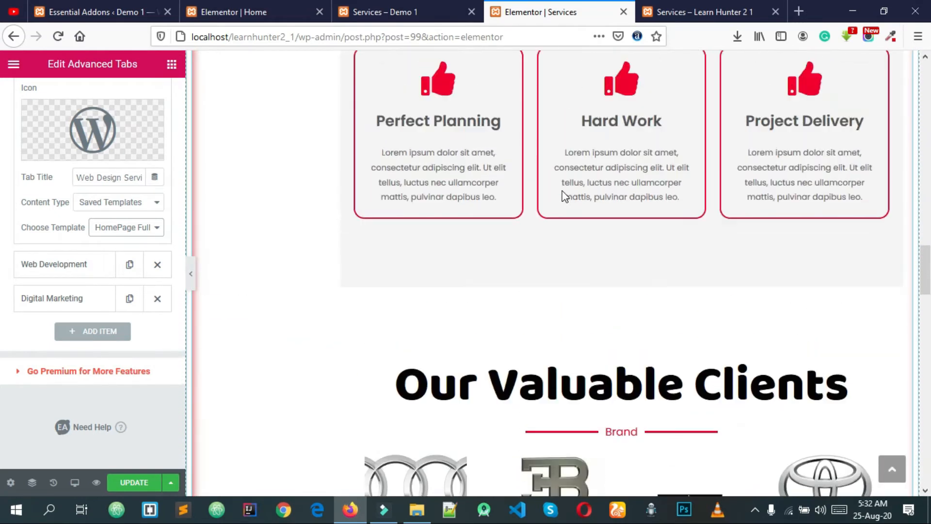
scroll(524, 175, up, 15)
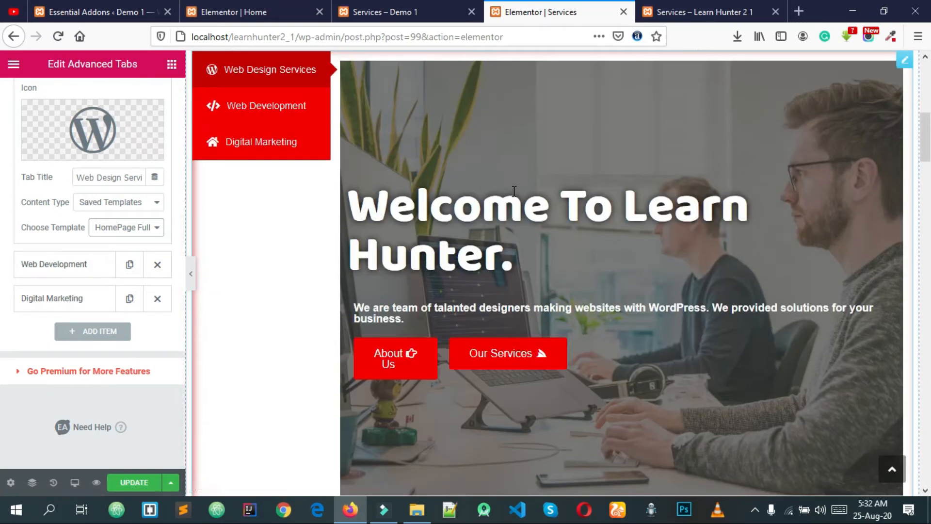
Set the Web Design Services tab's template to Default Kit and update the Services page
click(124, 228)
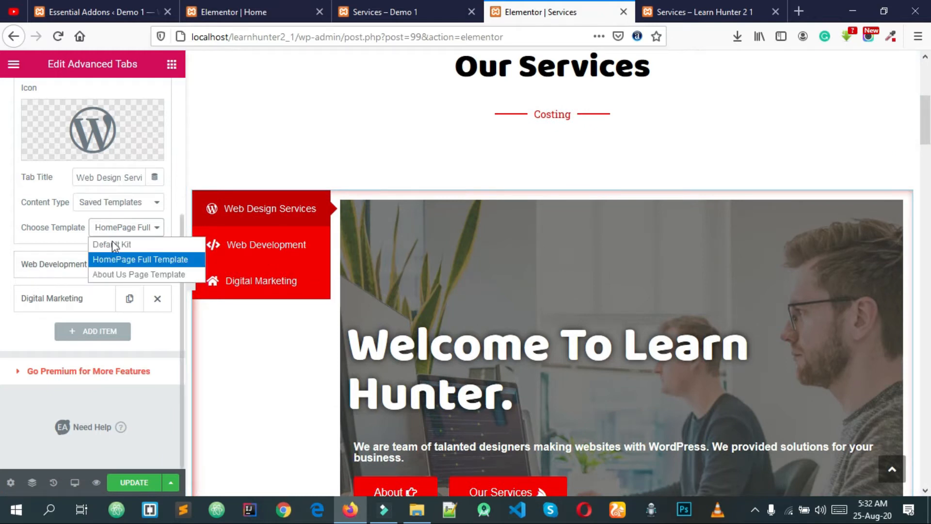
click(116, 245)
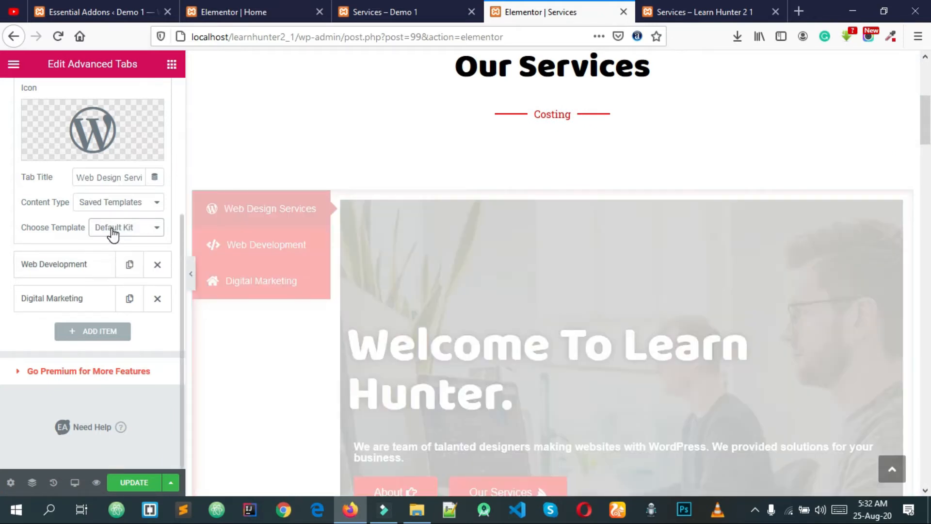
click(113, 234)
click(112, 234)
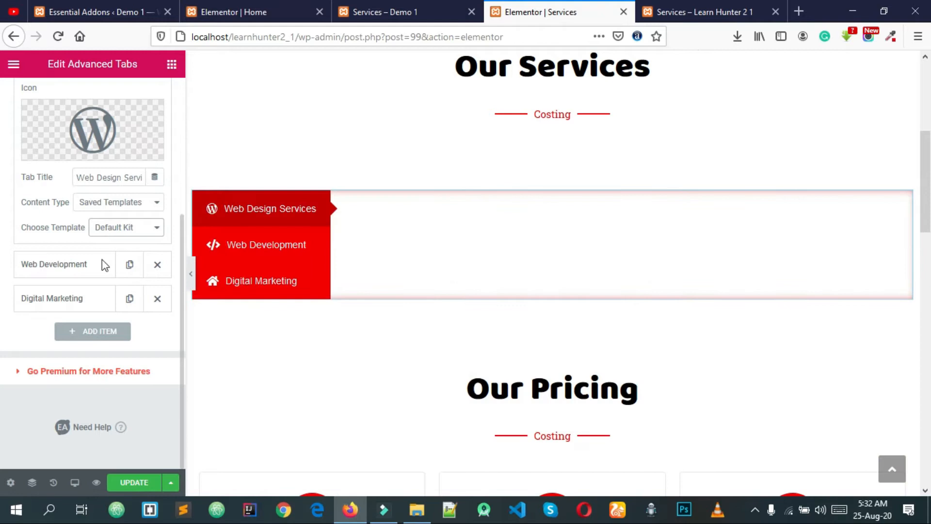
click(134, 482)
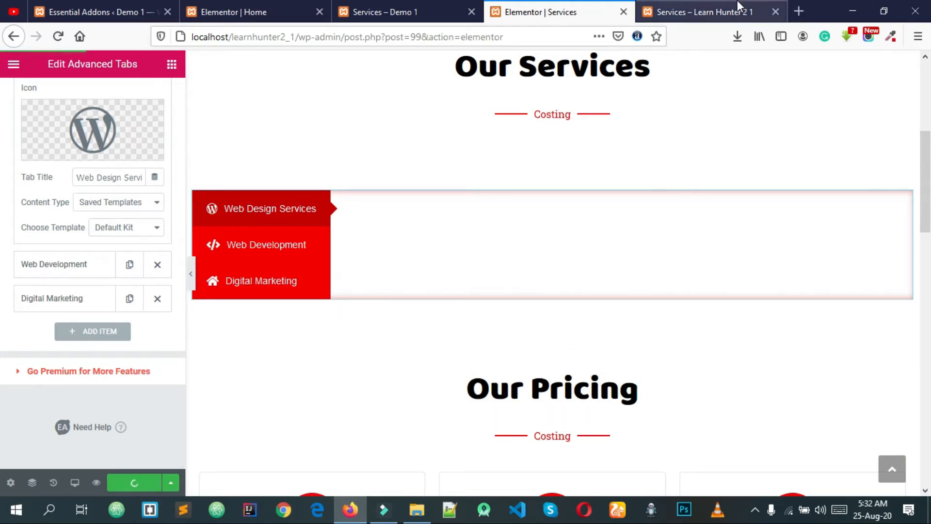
From the Learn Hunter 2 1 Services preview, go to the WordPress dashboard and open the Saved Templates list
click(739, 10)
scroll(532, 135, up, 8)
click(545, 5)
click(734, 6)
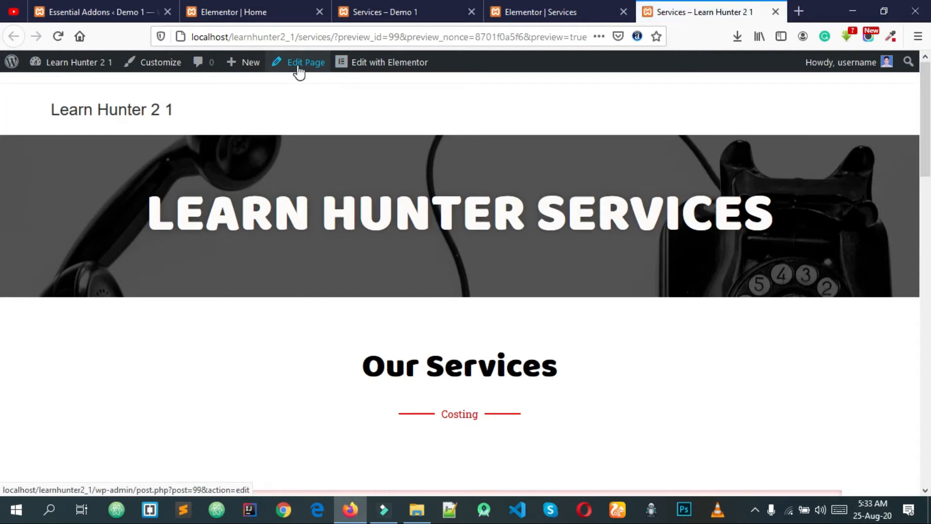
mouse_move(73, 63)
click(48, 88)
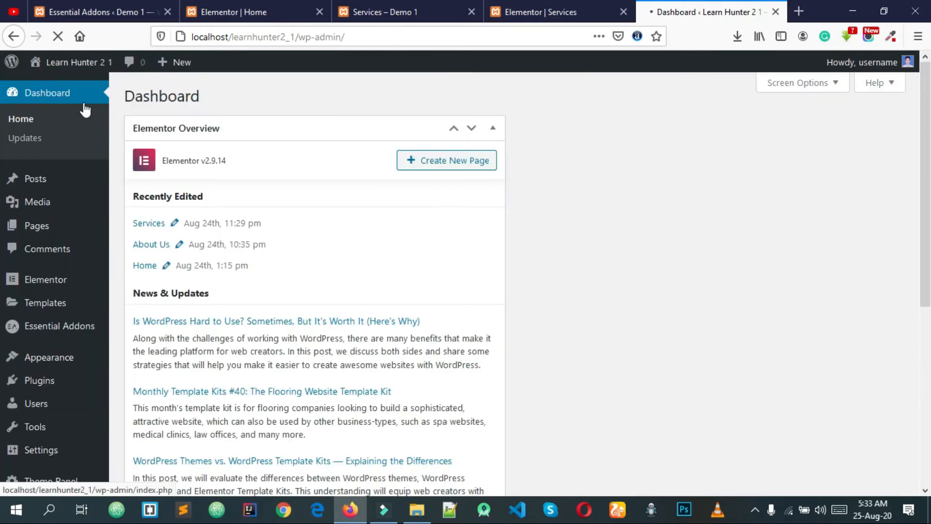
scroll(74, 249, down, 3)
scroll(69, 218, up, 3)
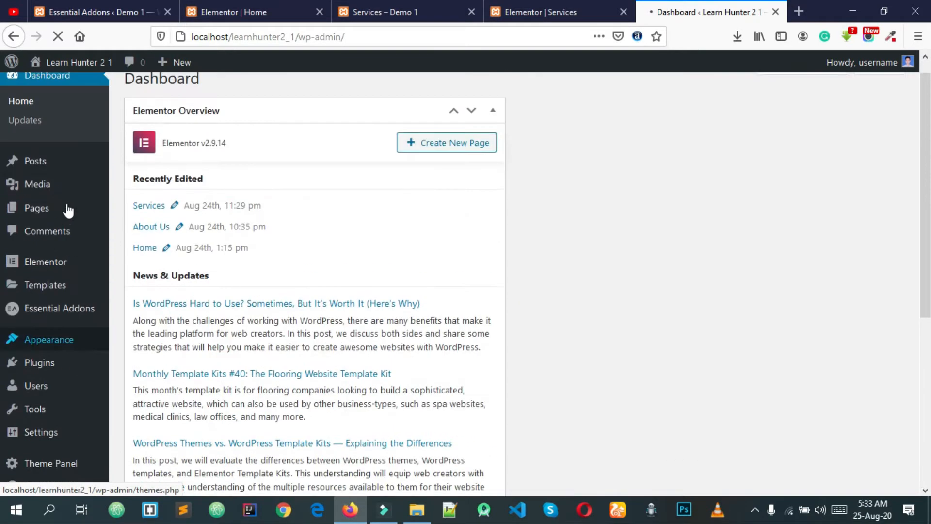
mouse_move(64, 309)
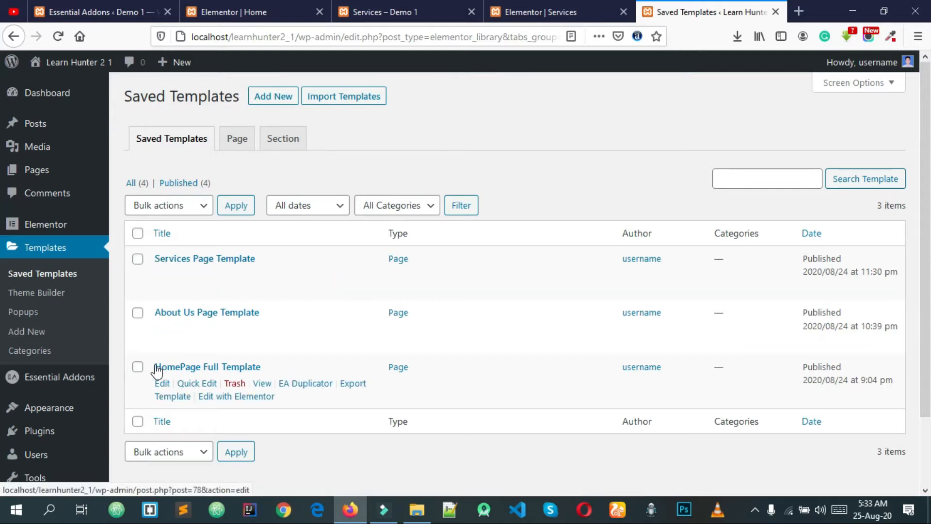
drag(261, 368, 144, 354)
click(136, 351)
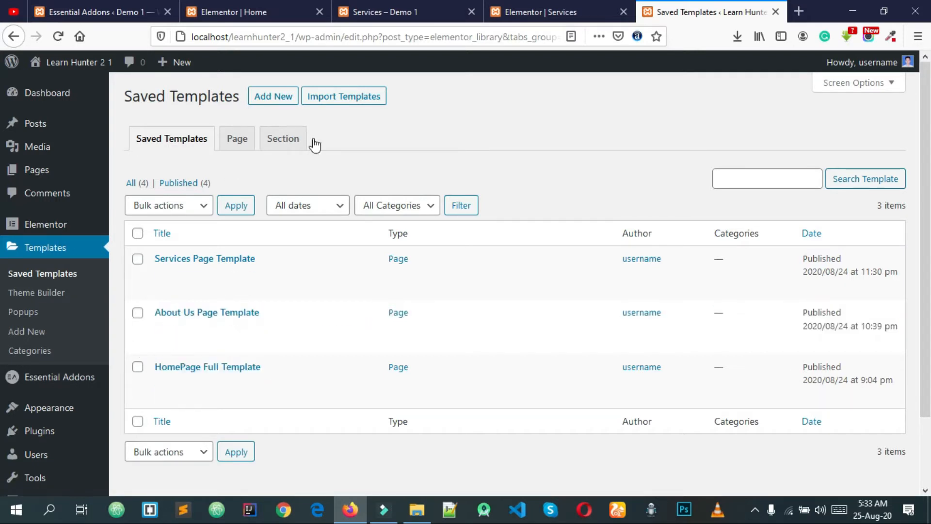
Review the image and text layout of the Web Design Services tab on the Demo 1 Services page
click(383, 11)
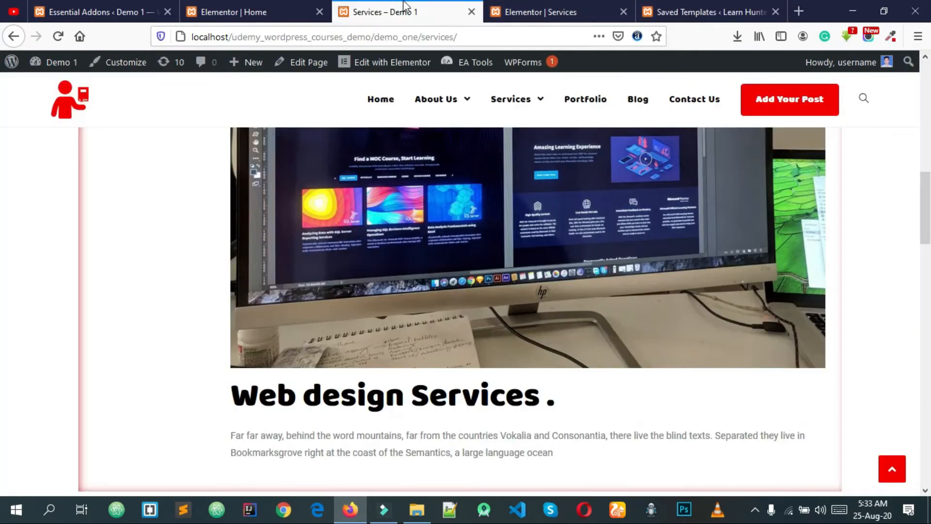
scroll(422, 238, up, 3)
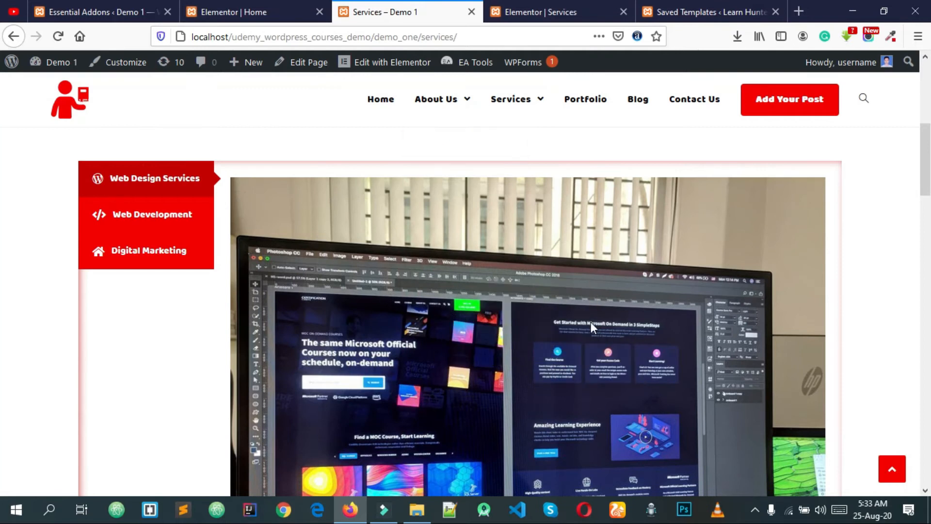
scroll(443, 330, down, 5)
scroll(444, 336, up, 3)
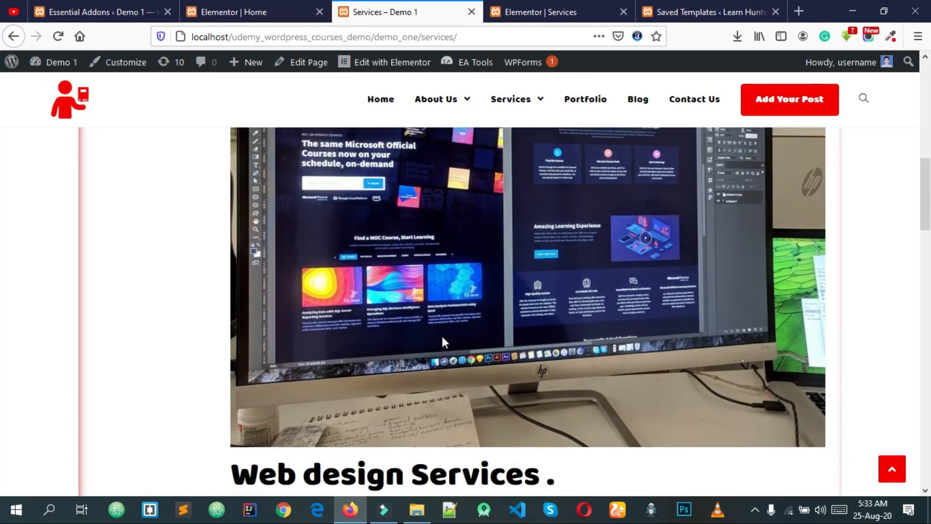
Back in the Saved Templates list, create a new template of type Section named "Services 1"
click(751, 8)
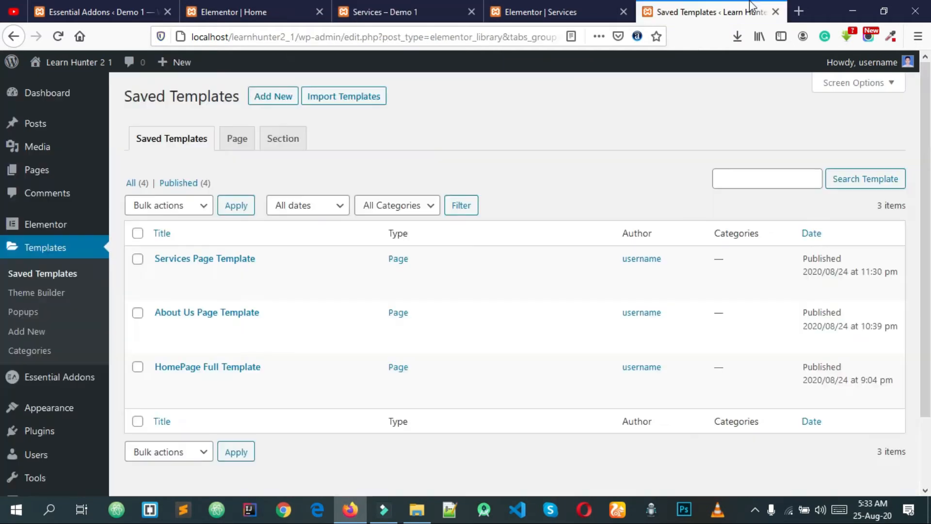
click(265, 97)
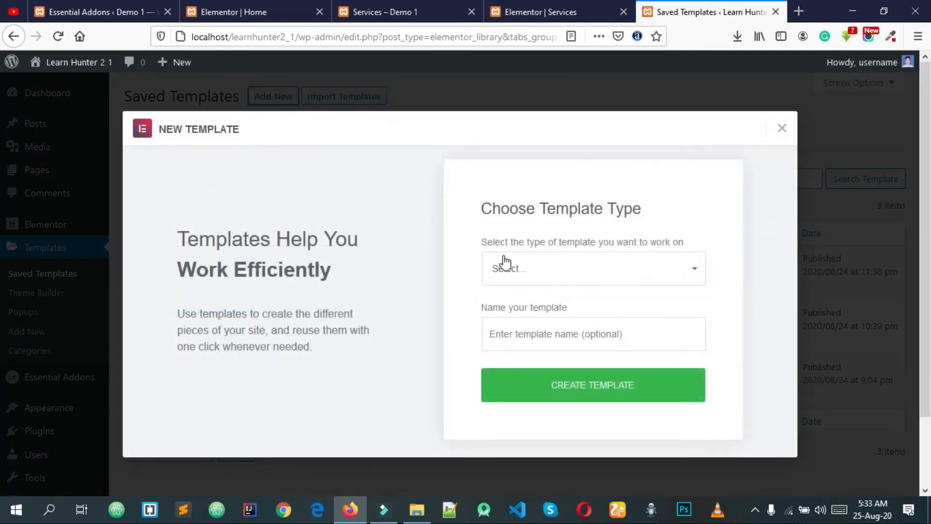
click(506, 262)
click(512, 330)
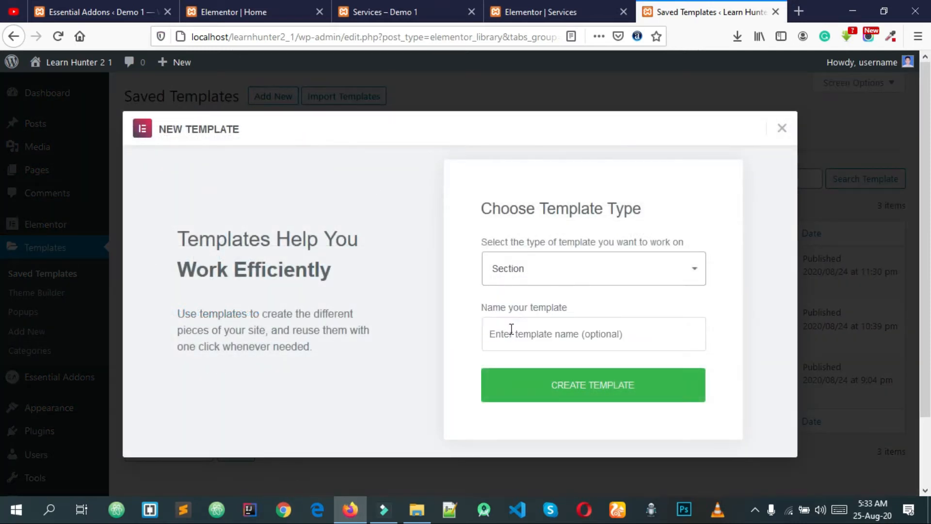
click(526, 273)
click(525, 328)
click(567, 333)
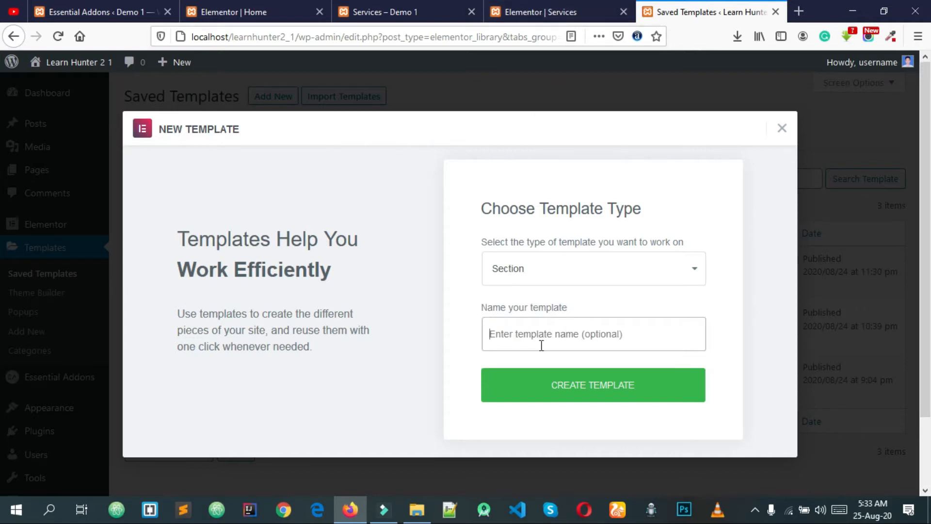
text(Services 1)
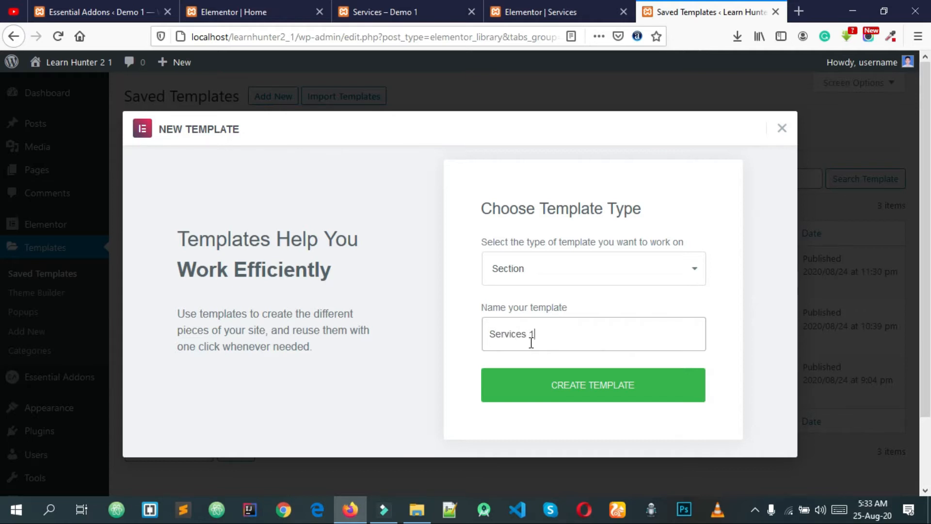
click(591, 389)
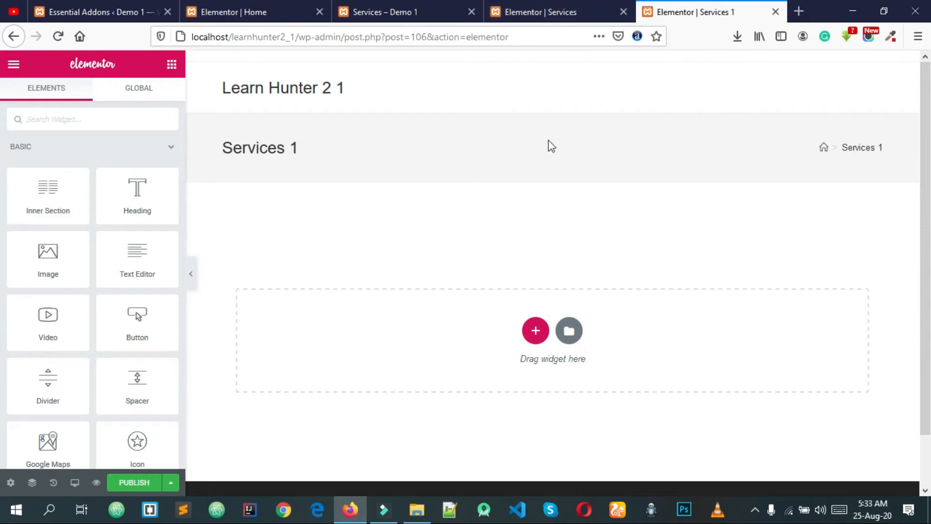
Check the image, heading and paragraph in the Demo 1 Web Design Services tab as reference for the new template
click(405, 19)
scroll(486, 219, up, 3)
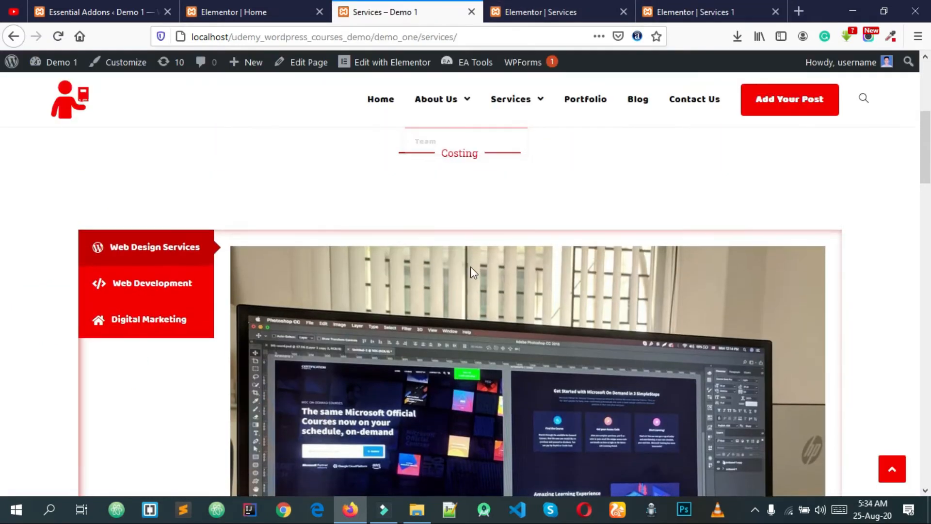
scroll(470, 266, down, 10)
drag(571, 316, 220, 260)
click(429, 312)
scroll(428, 291, up, 5)
In the Services 1 template, add a single-column section and place an Image widget in it
click(710, 10)
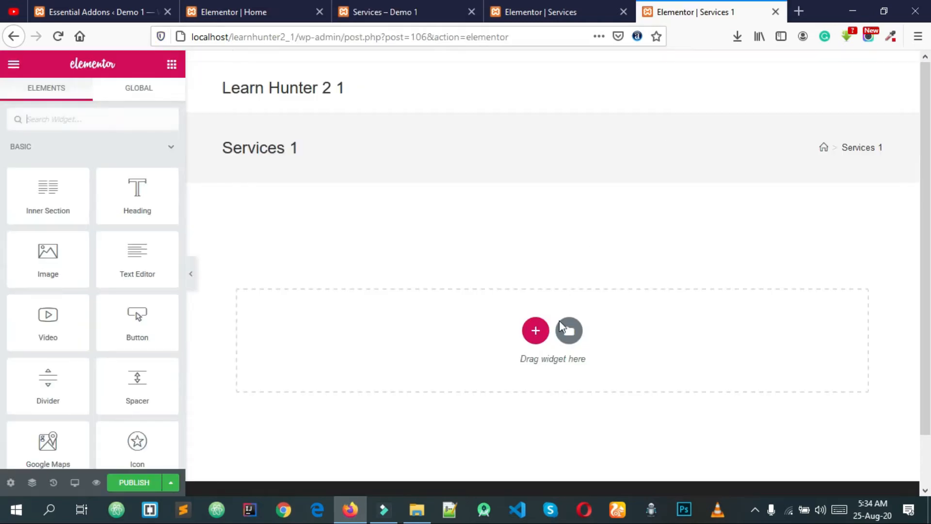
click(533, 335)
click(367, 365)
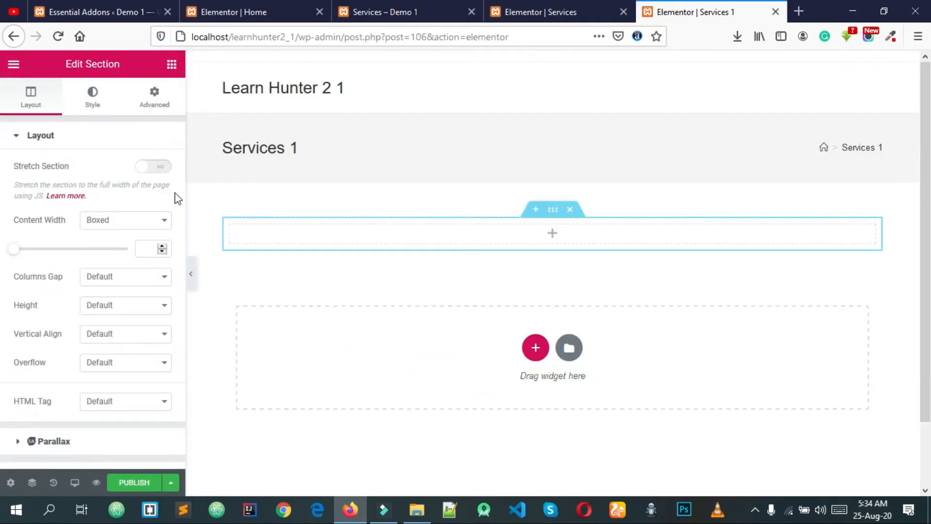
click(172, 65)
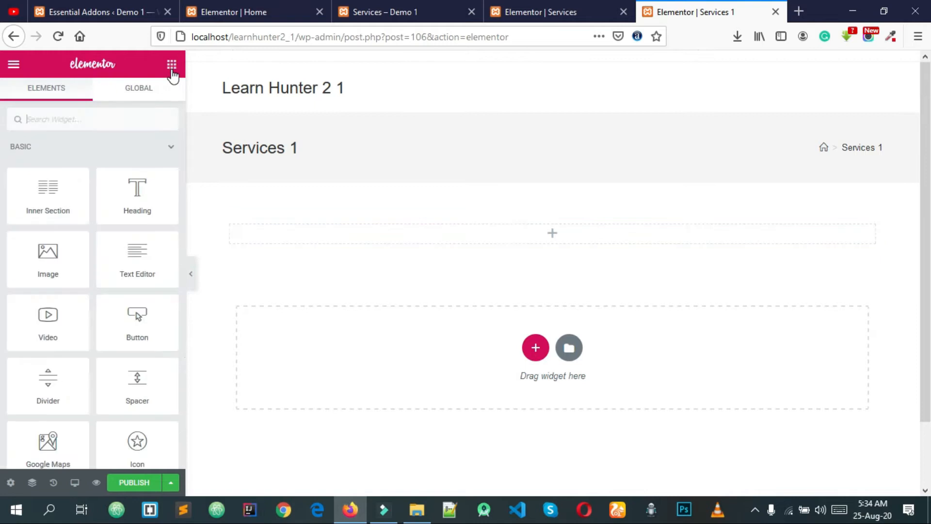
drag(48, 256, 530, 229)
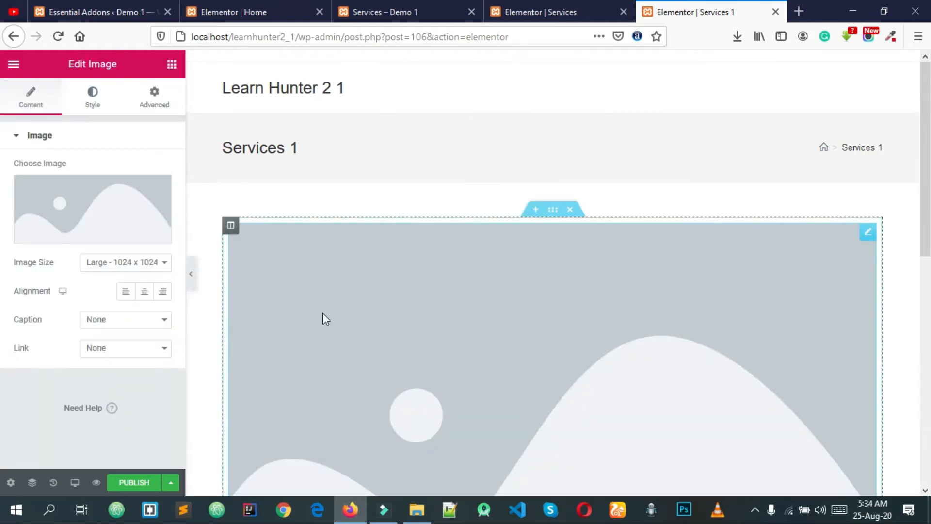
Look through the media library for the Image widget's picture, then start selecting a file to upload instead
click(103, 223)
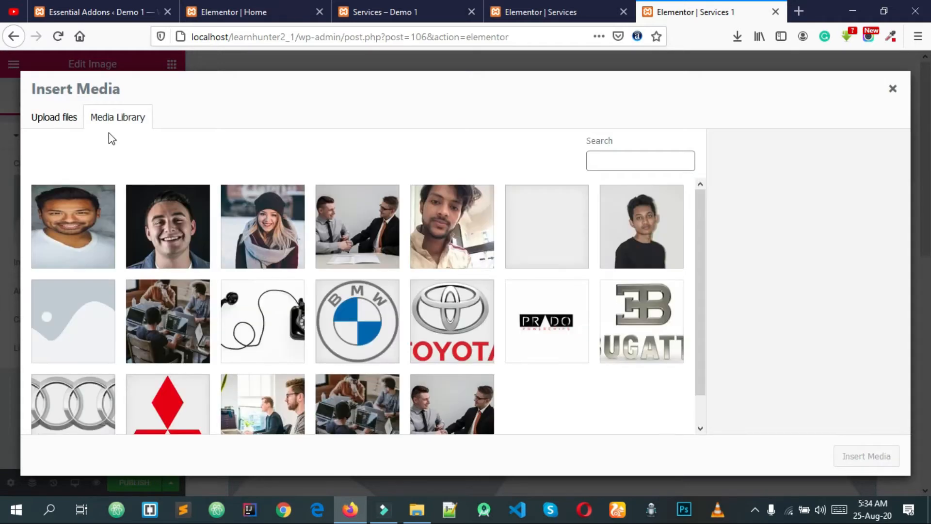
scroll(374, 364, down, 1)
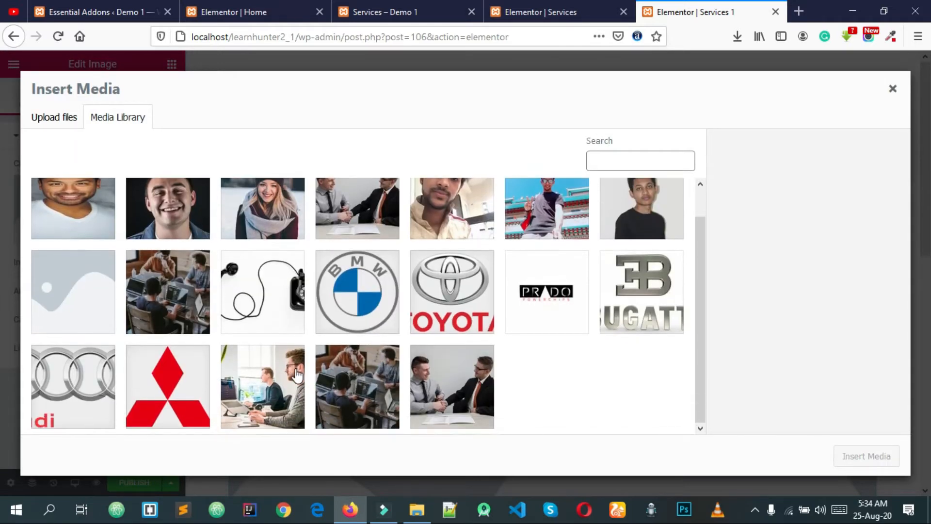
click(420, 9)
click(683, 10)
scroll(356, 388, up, 1)
click(74, 126)
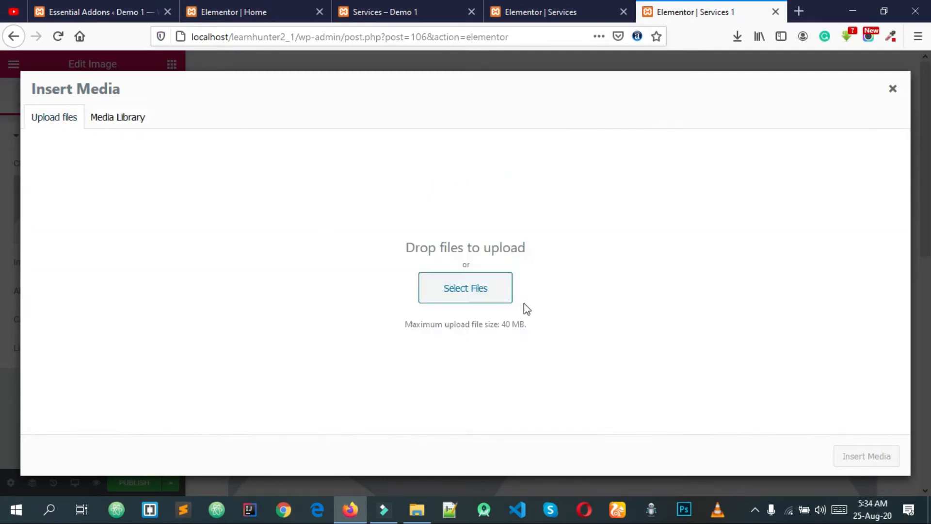
click(501, 297)
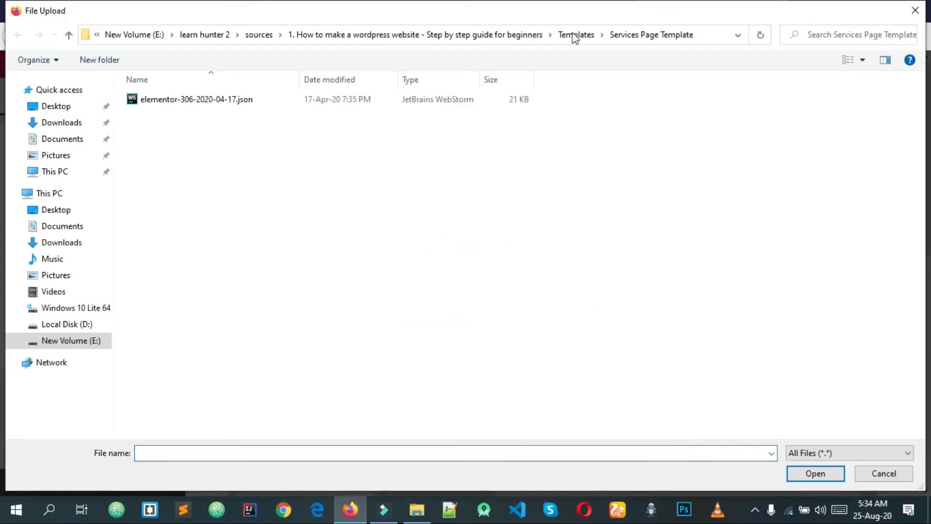
Browse to the Home Page Picture folder and upload tim-van-der-kuip-CPs2X8JYmS8-unsplash.jpg to the media library
click(575, 35)
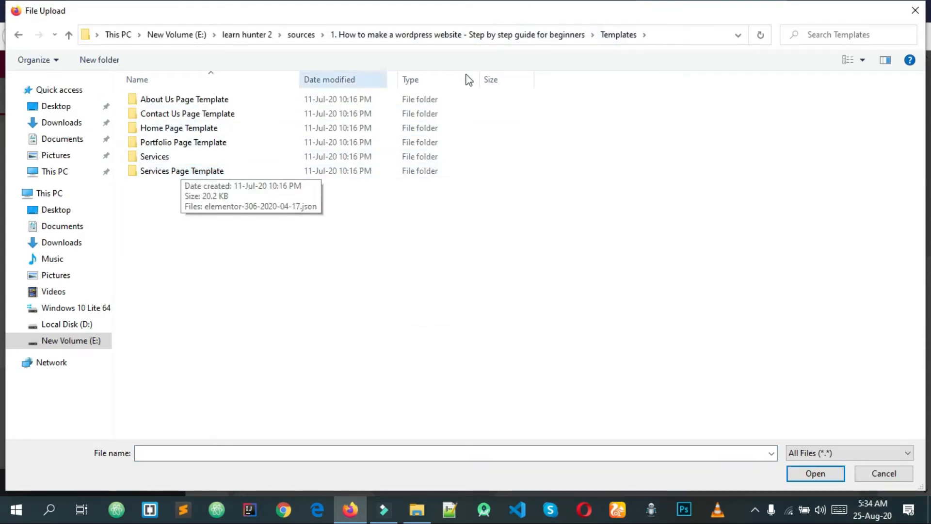
click(536, 34)
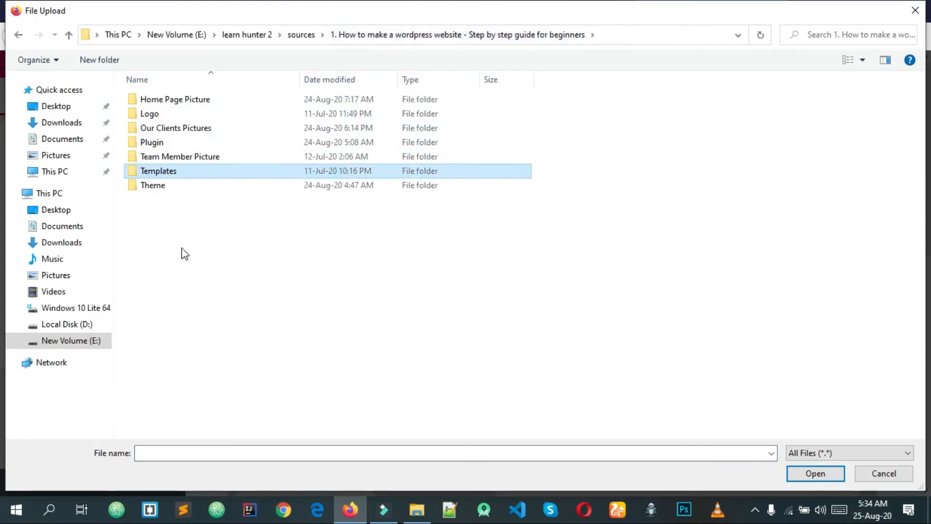
click(185, 141)
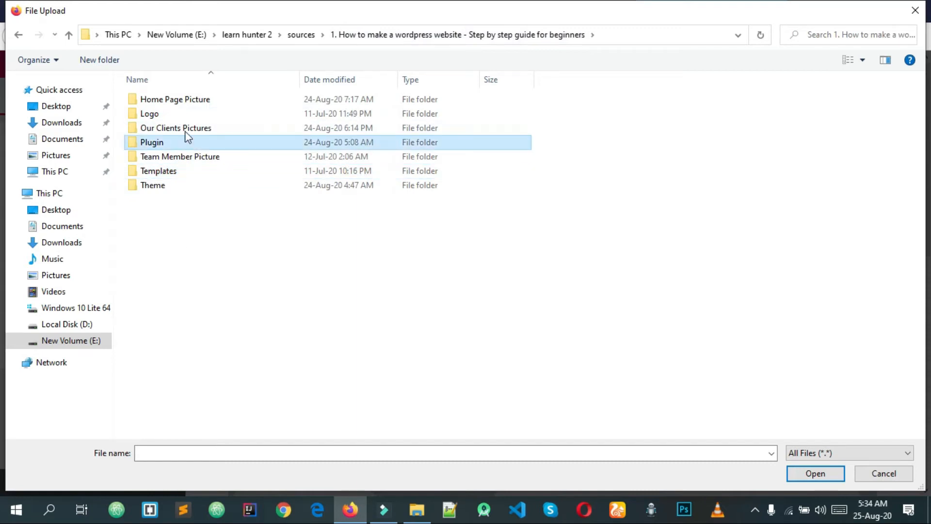
double_click(185, 156)
click(17, 37)
double_click(179, 169)
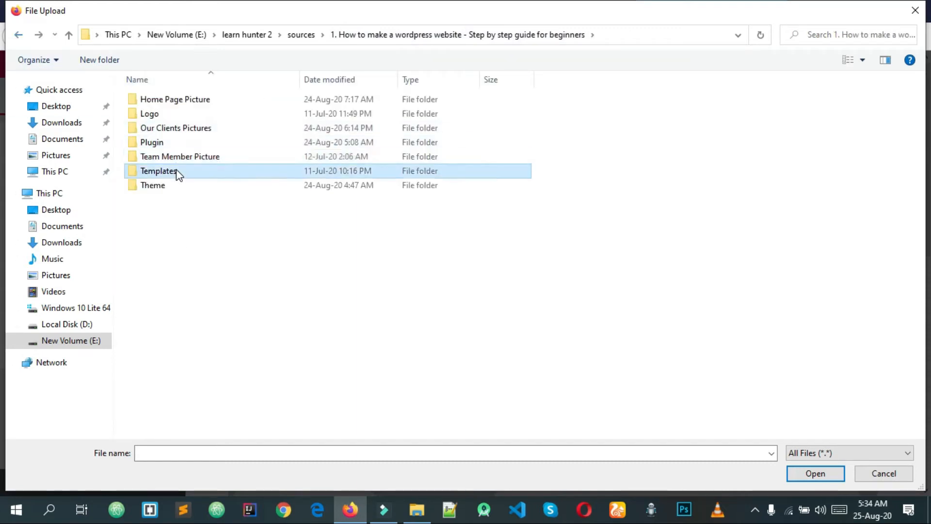
click(19, 38)
double_click(190, 99)
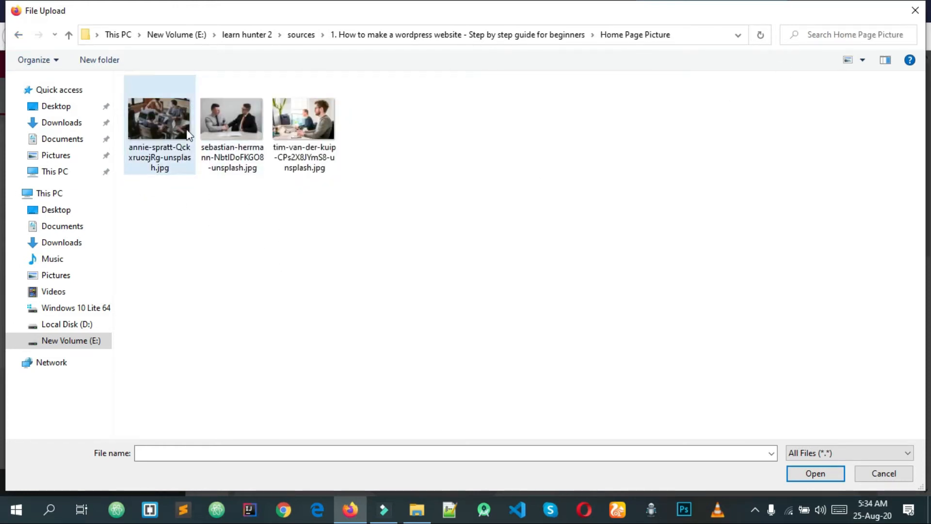
click(231, 127)
click(303, 124)
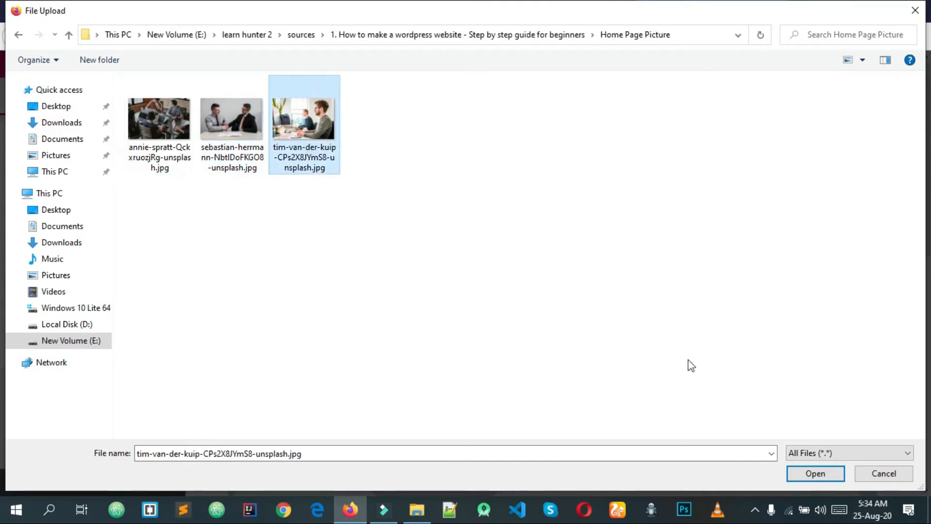
click(820, 473)
Wait for the upload to complete and insert the new office picture into the Image widget
scroll(468, 257, down, 1)
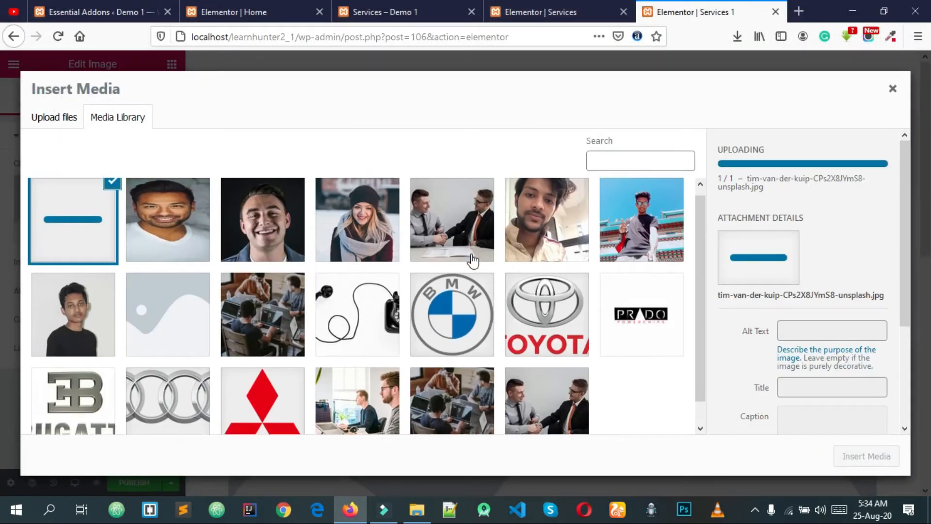
click(463, 7)
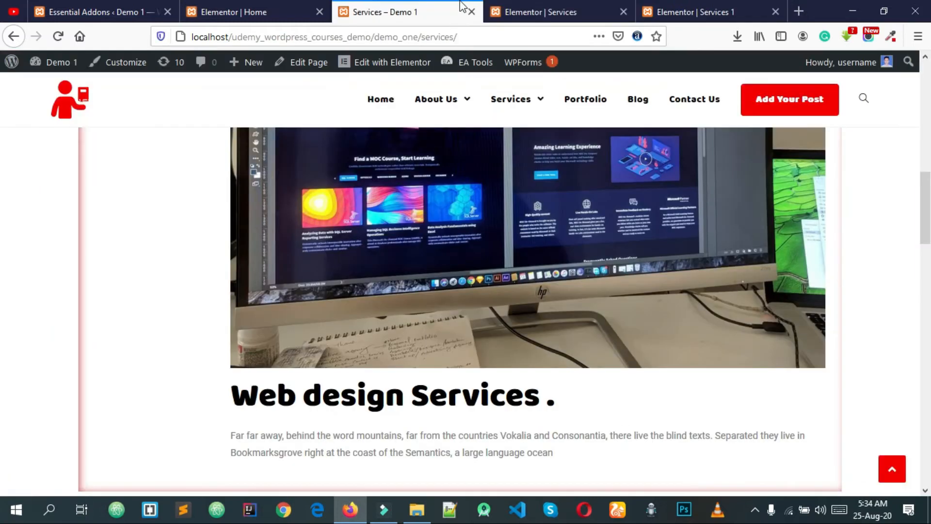
click(711, 7)
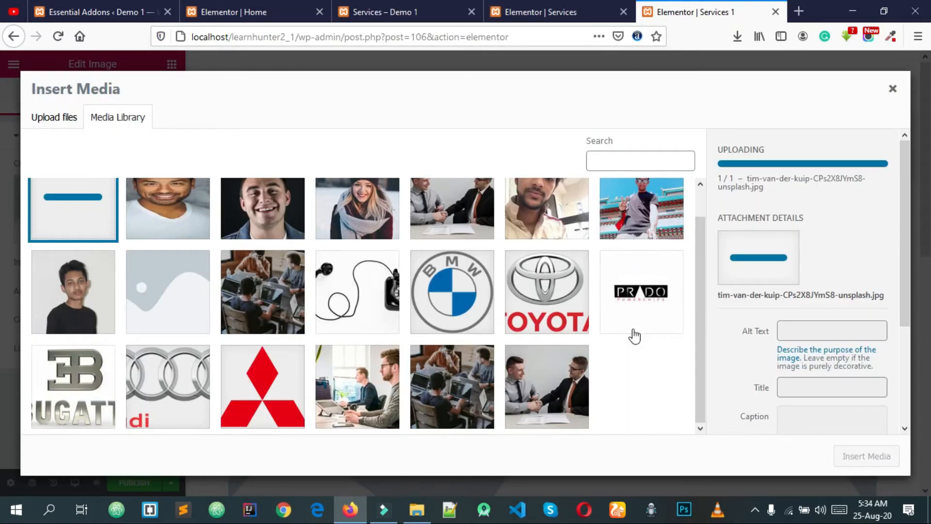
scroll(630, 332, up, 1)
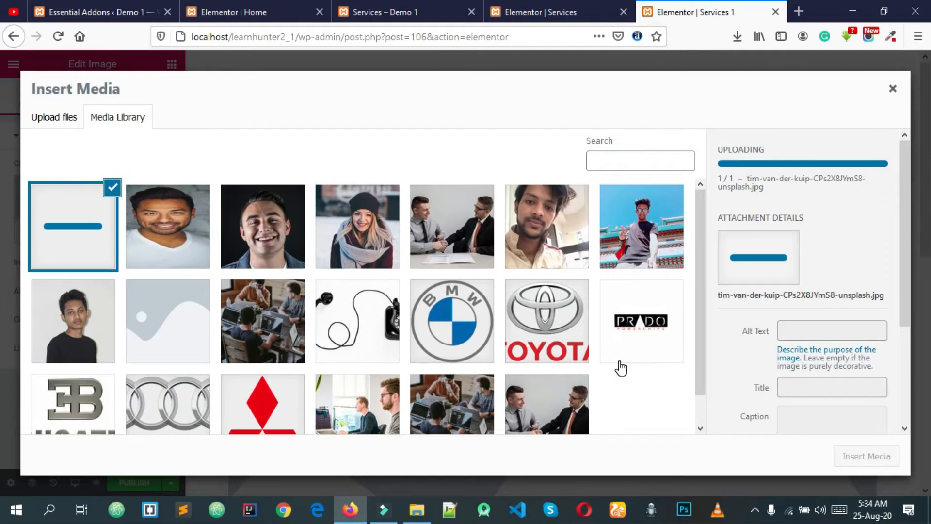
scroll(620, 362, down, 1)
scroll(625, 330, up, 1)
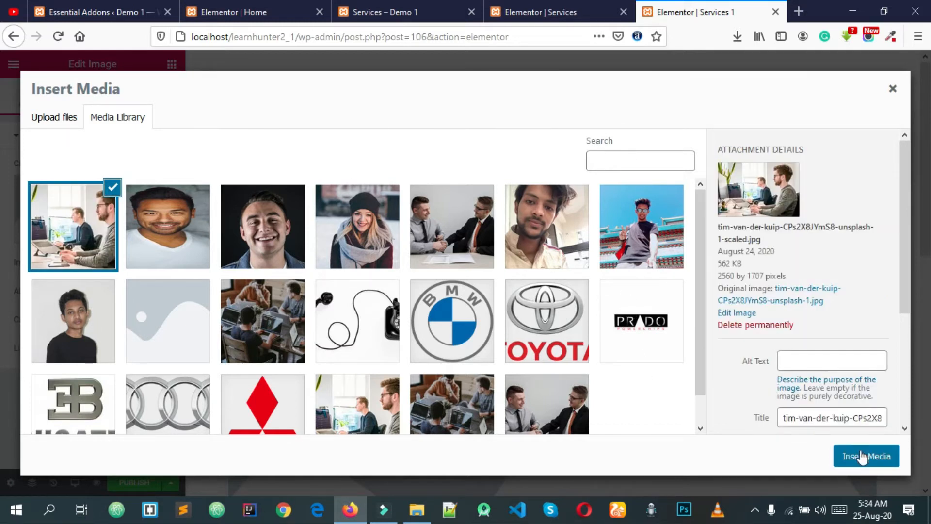
click(861, 456)
Bring up the widget list in the template and copy the "Web design Services ." heading text from the Demo 1 Services page
scroll(664, 244, down, 6)
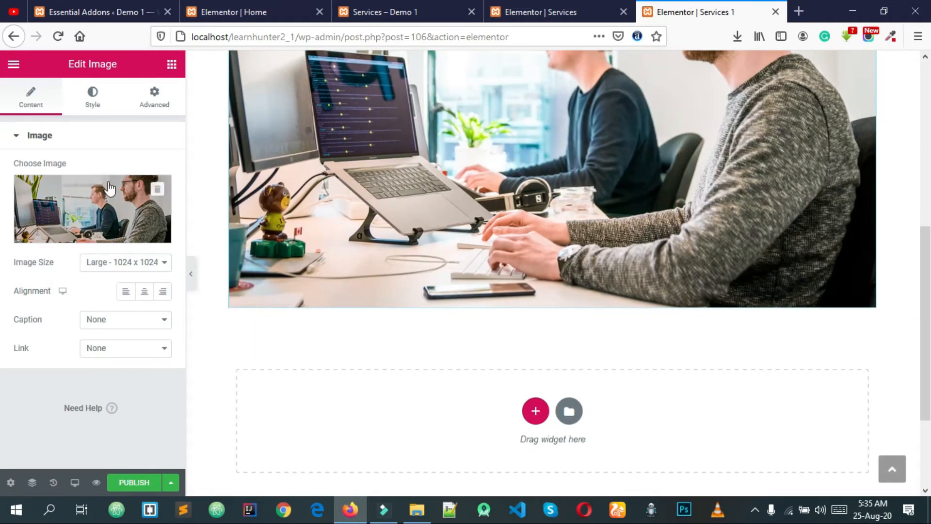
click(170, 66)
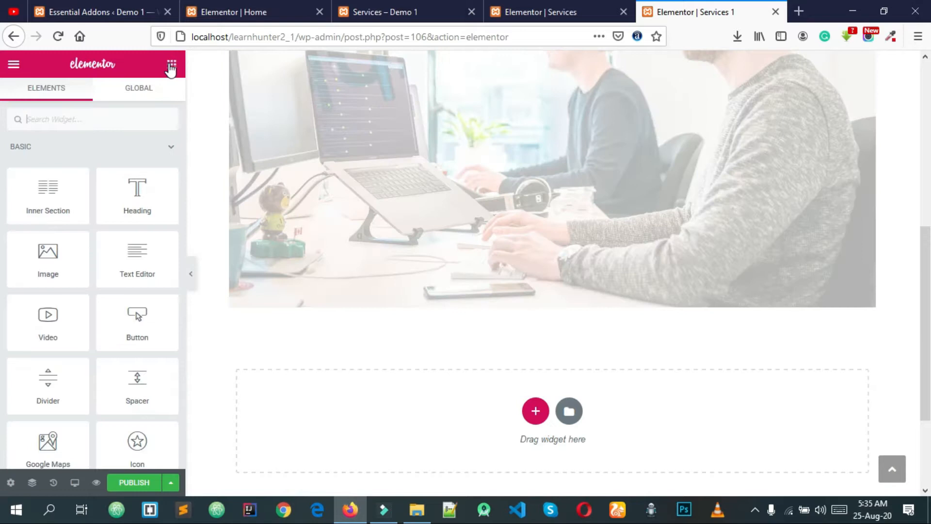
drag(135, 207, 329, 301)
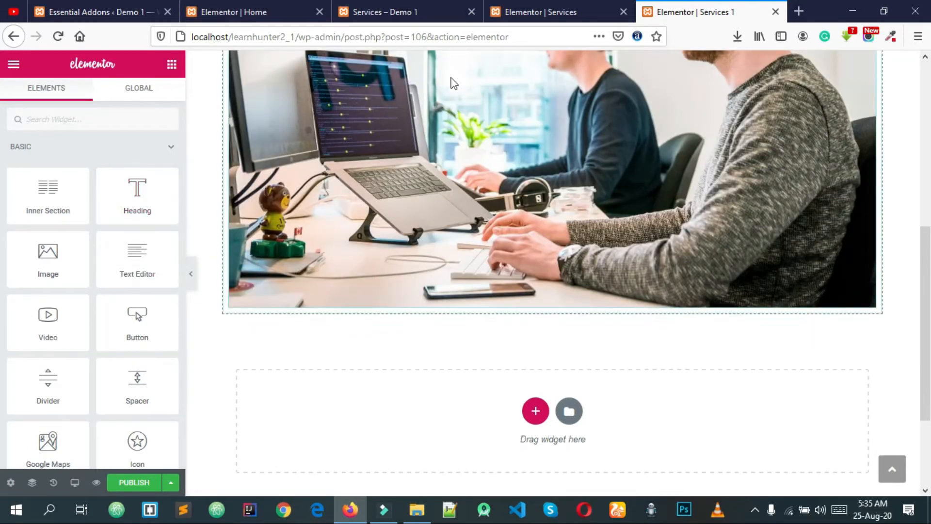
click(383, 12)
scroll(373, 271, down, 6)
scroll(372, 270, up, 2)
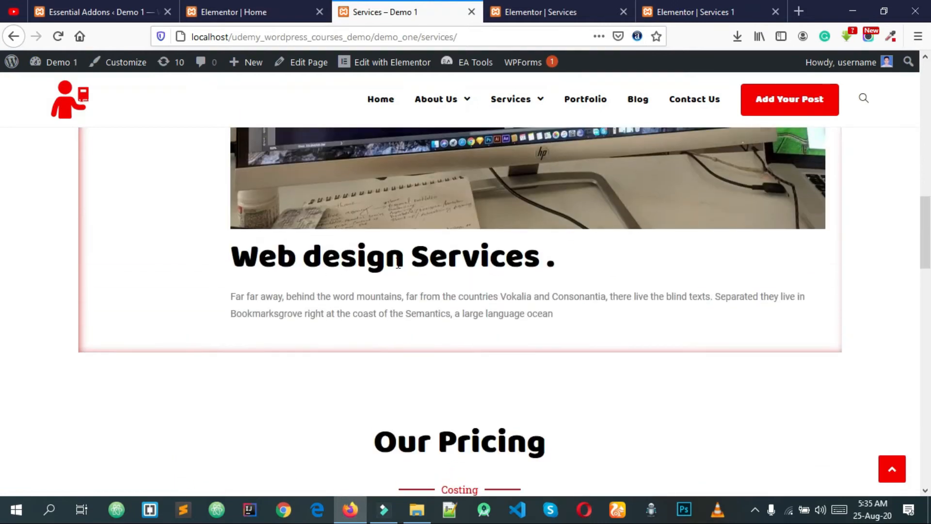
triple_click(388, 257)
right_click(398, 258)
click(473, 277)
key(ctrl+Tab)
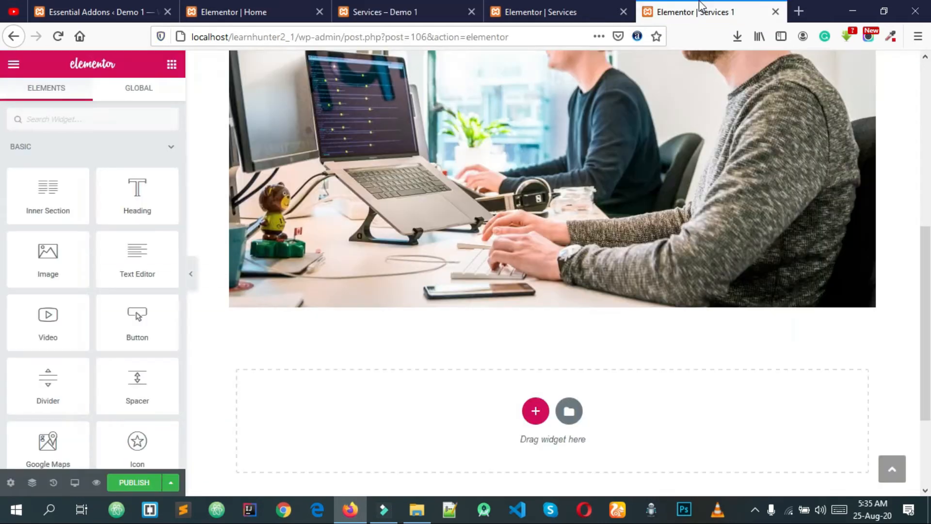
Add a Heading widget below the image and set its title to "Web design Services ."
drag(134, 196, 363, 309)
triple_click(77, 195)
key(ctrl+v)
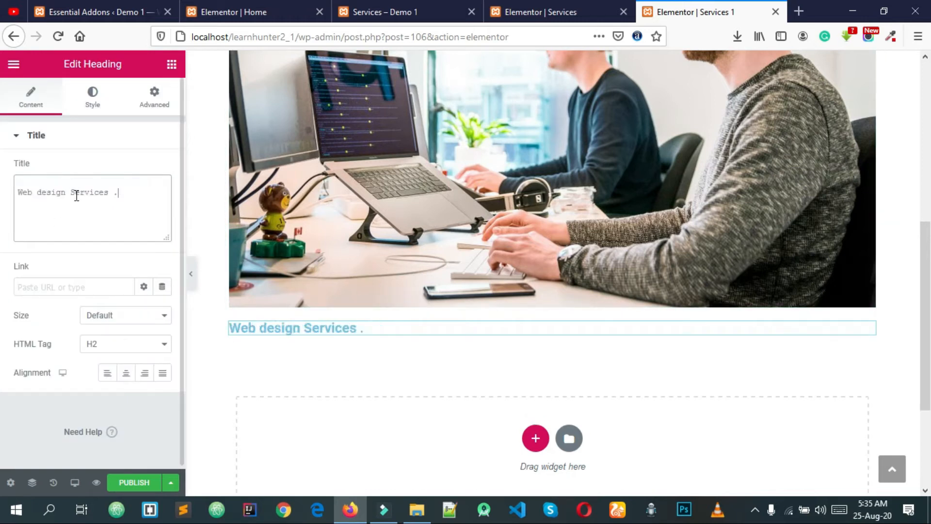
key(BackSpace)
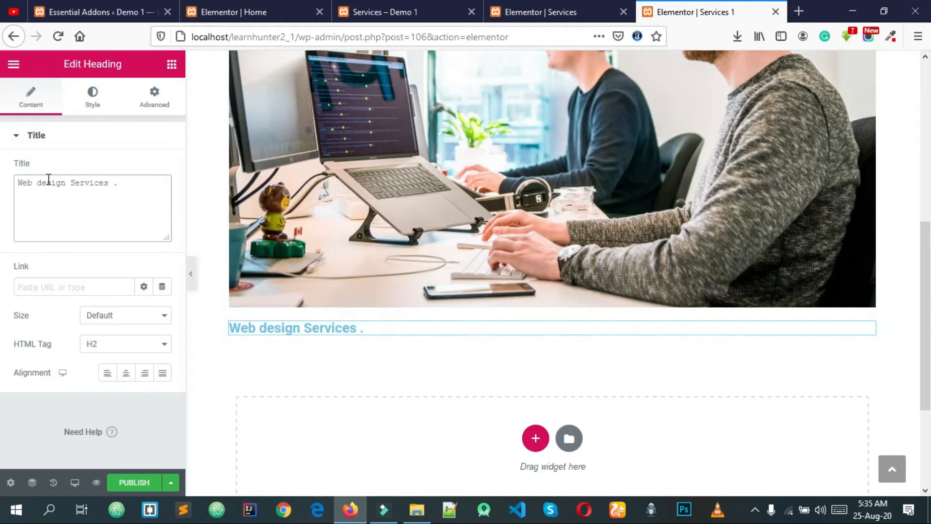
Set the "Web design Services ." heading's text color to black
click(92, 96)
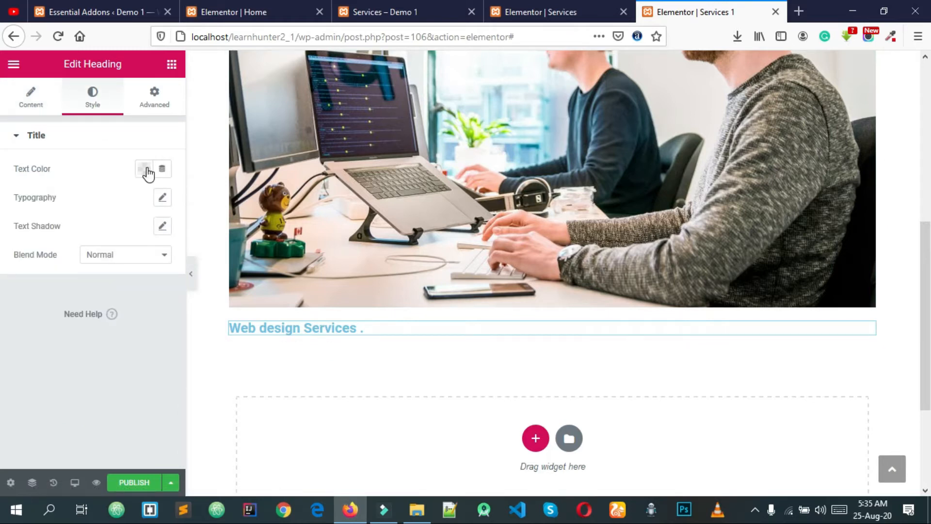
click(147, 170)
drag(139, 250, 1, 369)
click(1, 369)
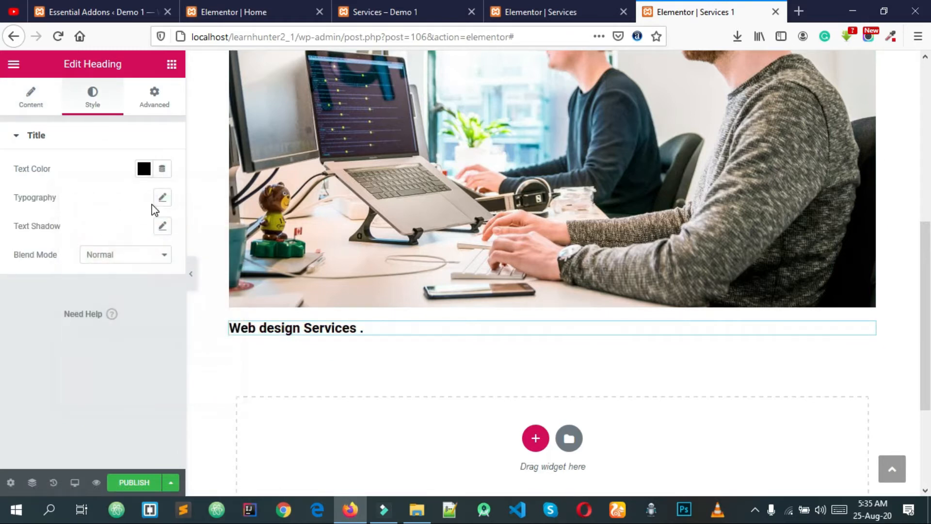
Set the heading's font family to Poppins and enlarge its size to about 60 px
click(162, 198)
click(146, 245)
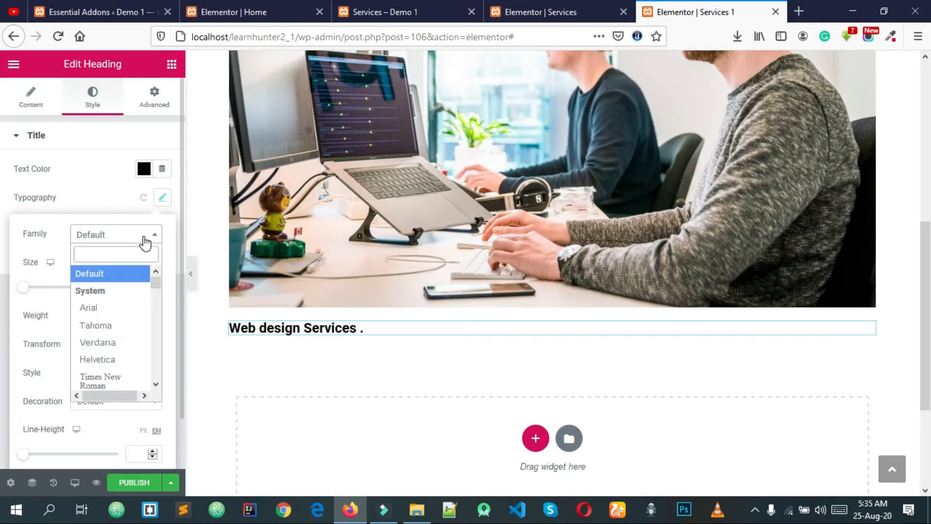
text(po)
key(Return)
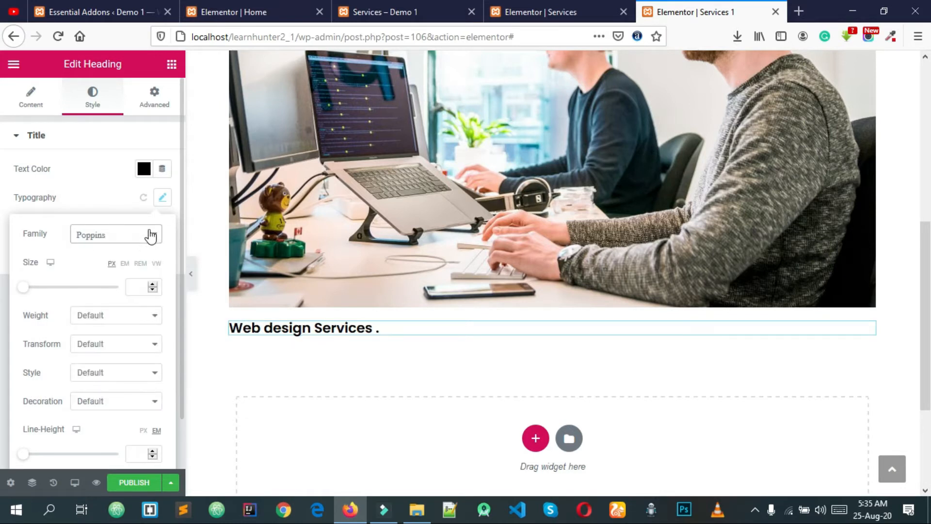
click(85, 186)
click(163, 201)
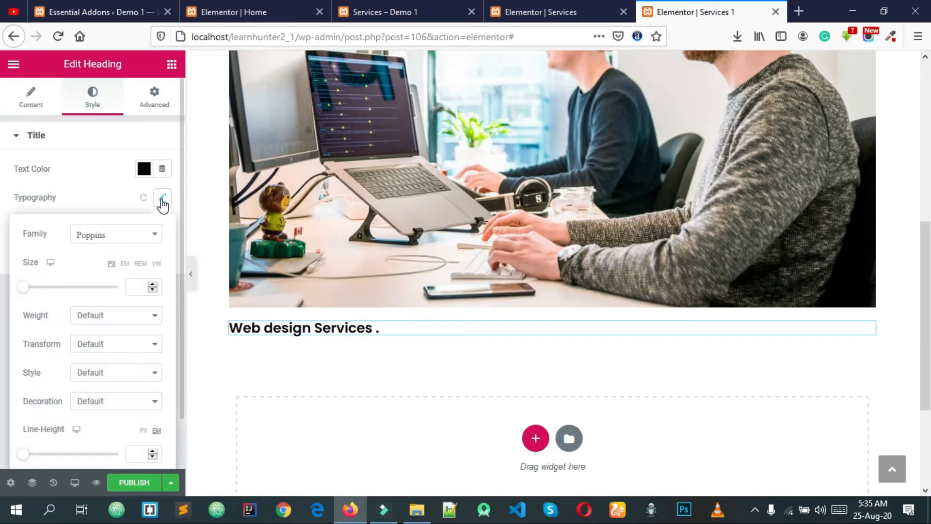
drag(26, 293, 62, 301)
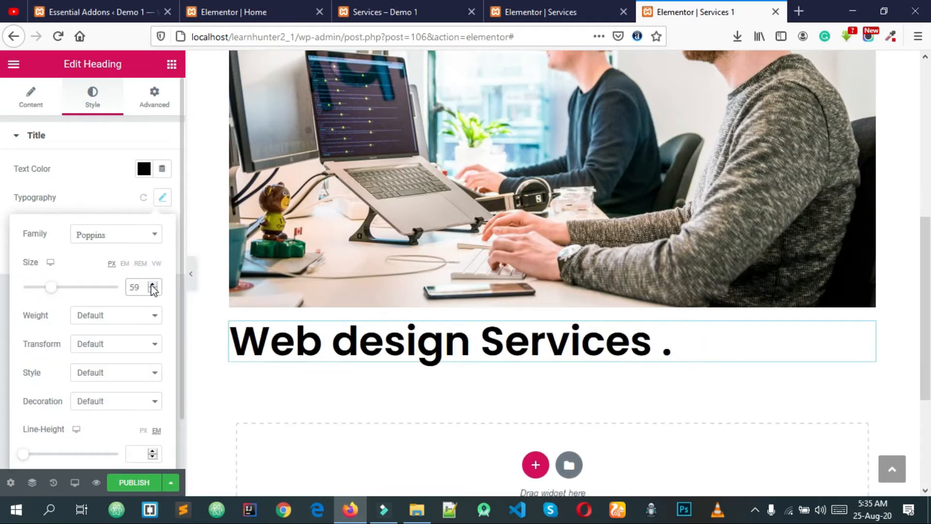
click(152, 284)
click(152, 284)
click(151, 284)
click(73, 195)
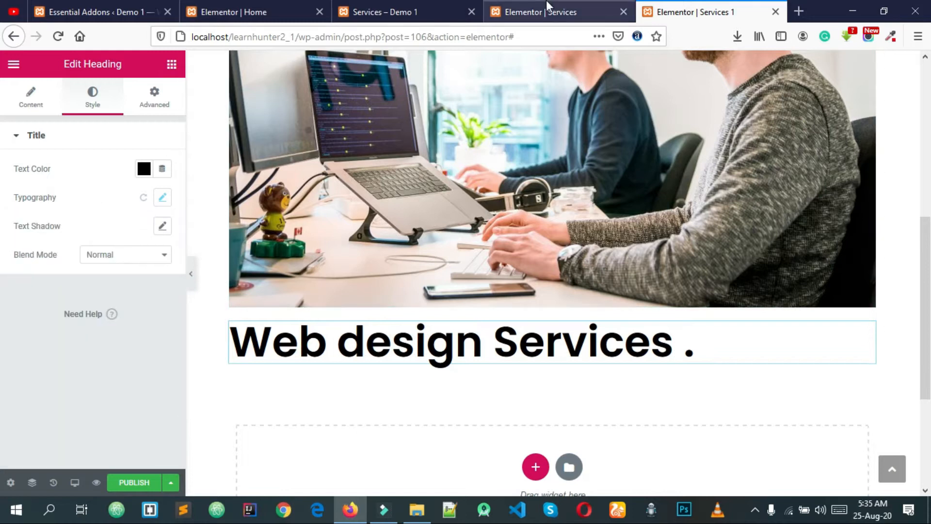
Copy the "Far far away" paragraph below the Web design Services heading on the Demo 1 page and return to the Services 1 template
click(583, 6)
click(416, 7)
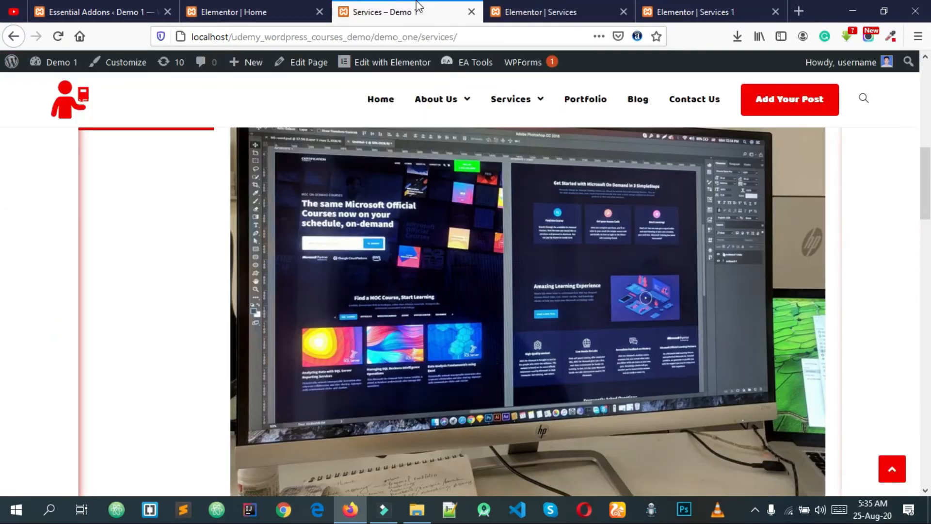
scroll(427, 213, down, 5)
scroll(432, 237, up, 4)
drag(444, 294, 554, 314)
click(703, 7)
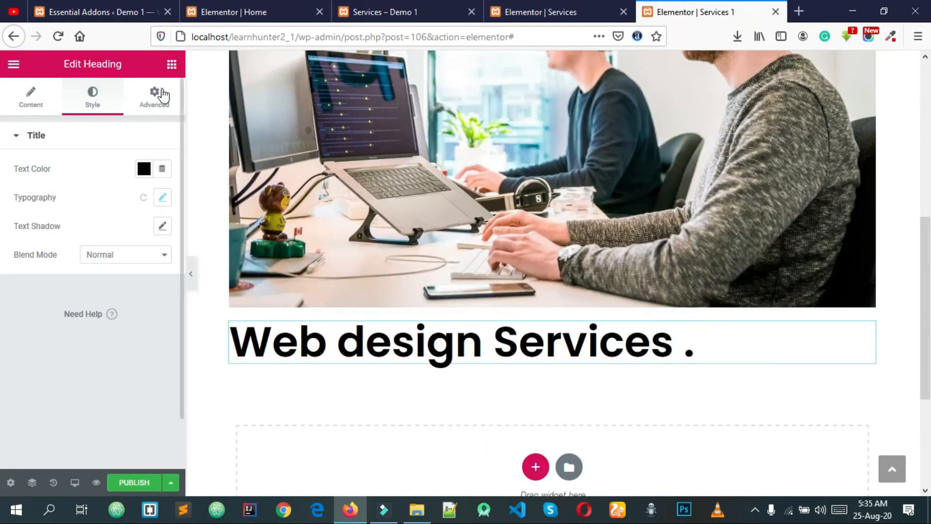
Add a Text Editor widget below the heading and replace its placeholder text with the copied "Far far away" paragraph
click(172, 64)
drag(145, 267, 345, 352)
click(99, 223)
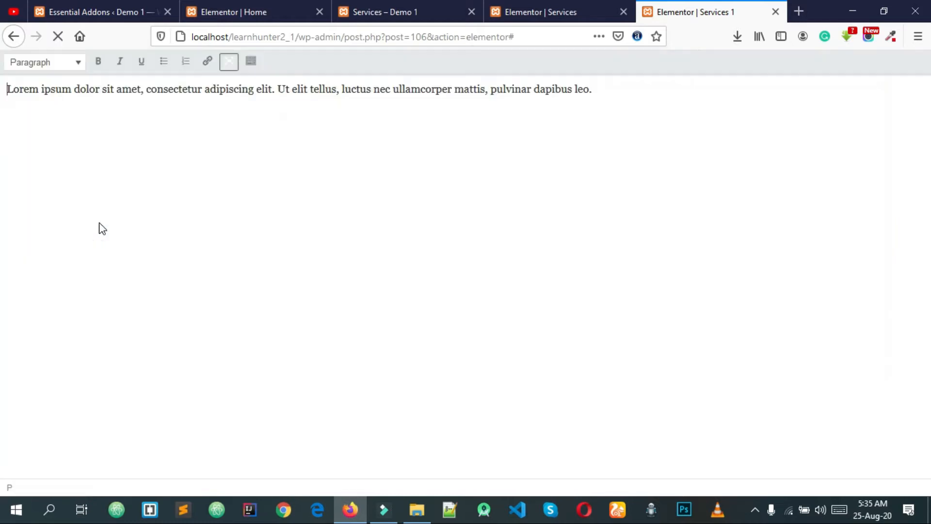
click(228, 61)
double_click(89, 274)
key(ctrl+a)
key(ctrl+v)
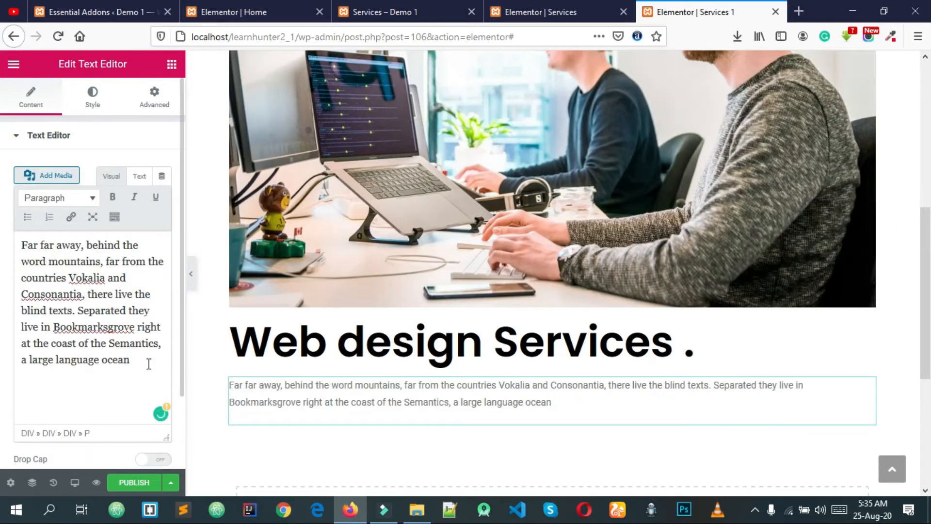
Set the Text Editor widget's text color to a dark red
click(92, 97)
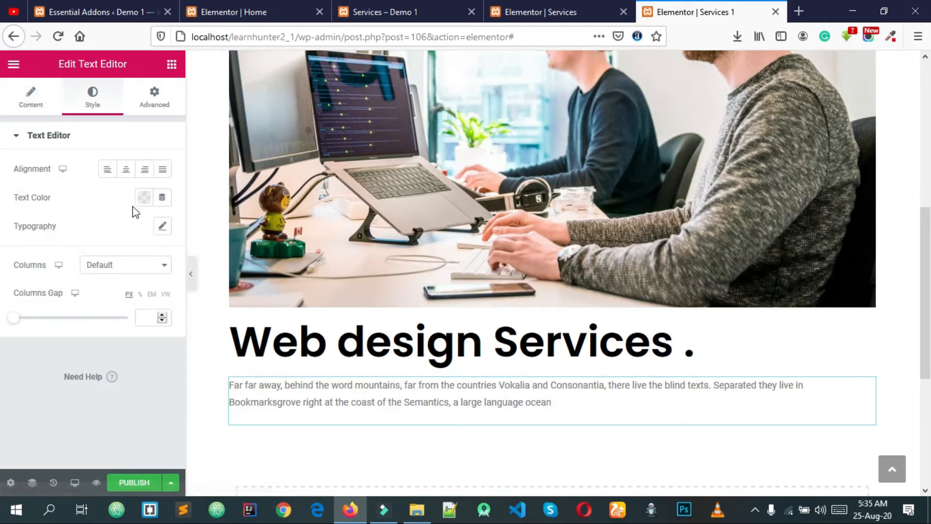
click(144, 197)
drag(155, 284, 24, 266)
click(95, 338)
click(1, 369)
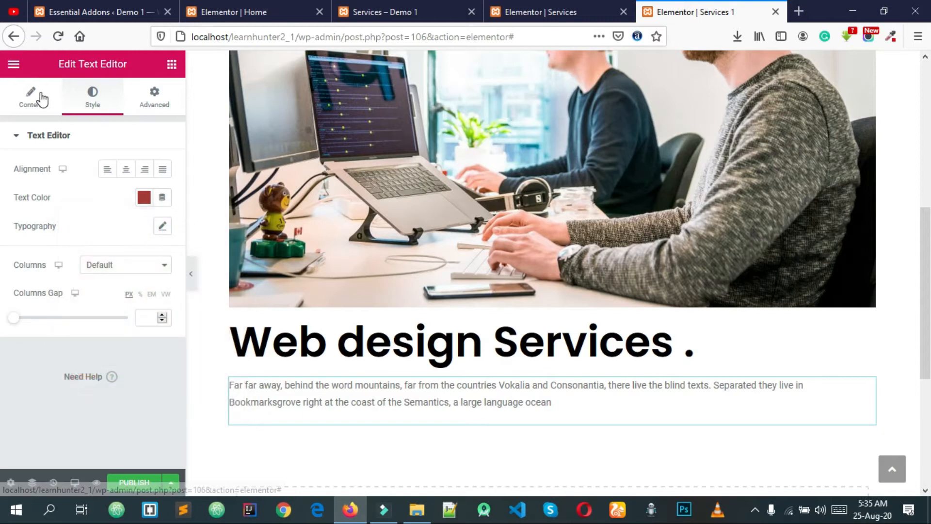
Reopen the paragraph's content and expand the text editor's additional formatting controls
click(33, 112)
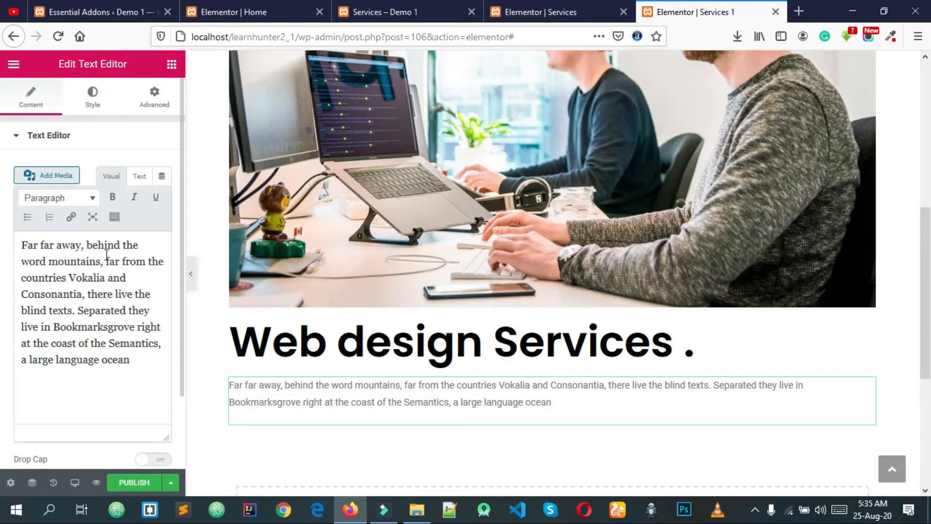
drag(130, 359, 7, 281)
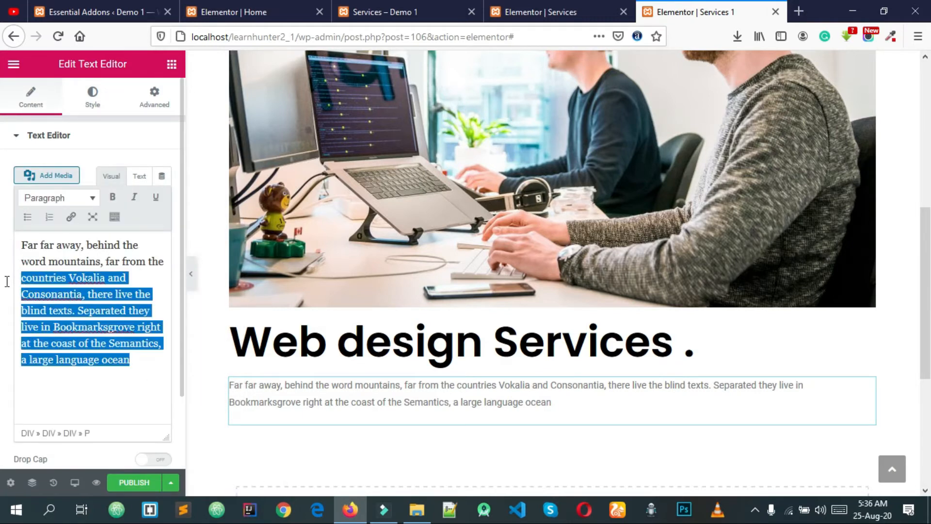
click(114, 218)
click(137, 411)
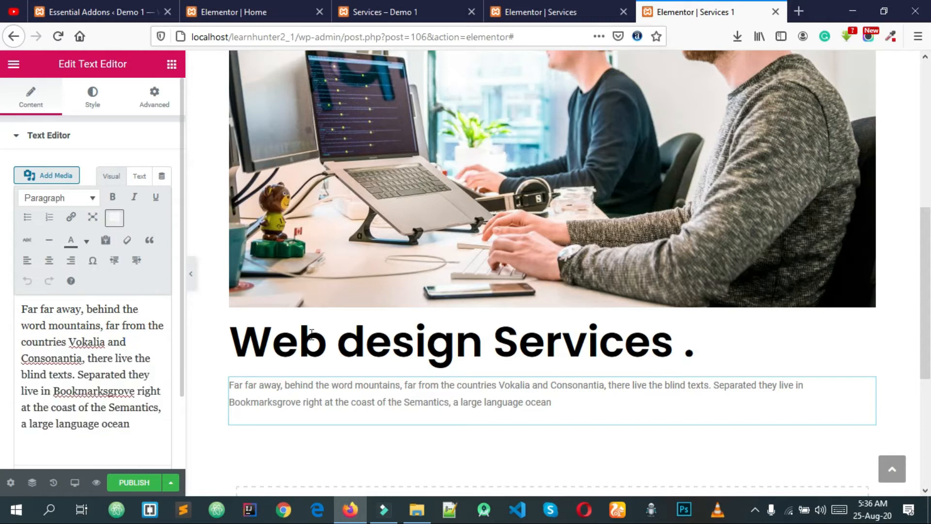
Check the paragraph on the Demo 1 services page, and color the whole Services 1 paragraph light gray
click(387, 10)
click(366, 311)
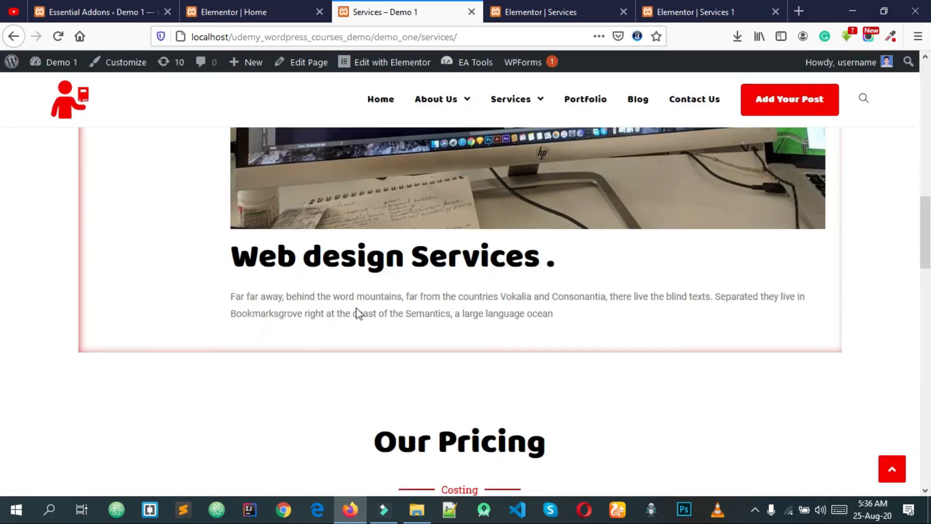
click(707, 10)
key(ctrl+a)
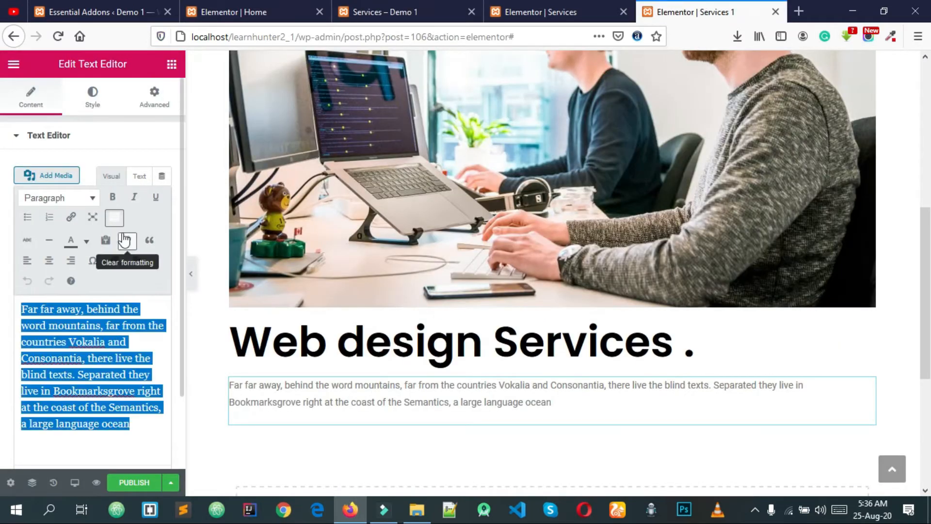
click(87, 241)
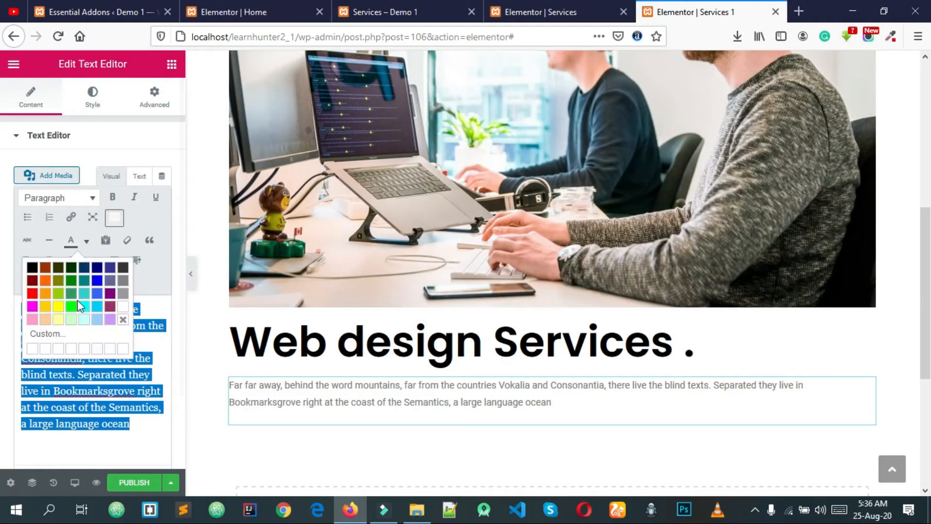
click(124, 294)
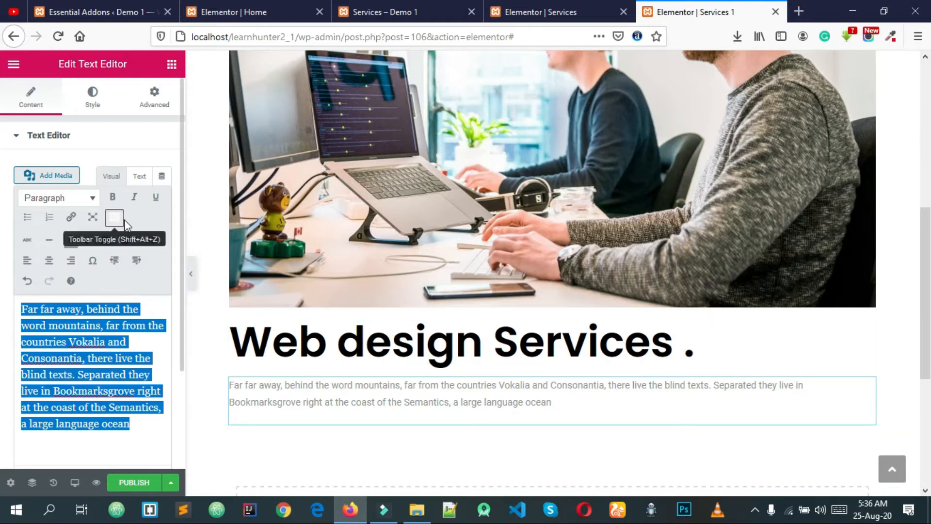
Try purple and a darker gray as the text color of the selected paragraph
click(86, 241)
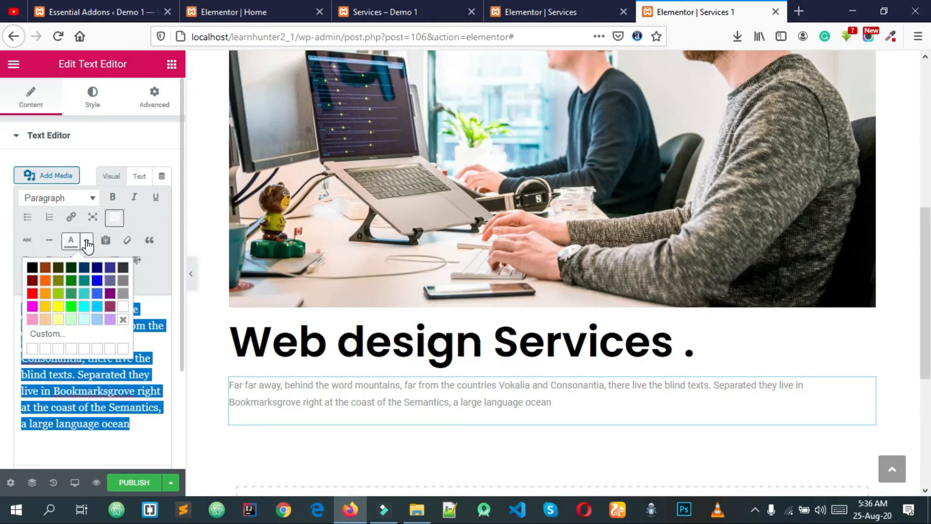
click(111, 294)
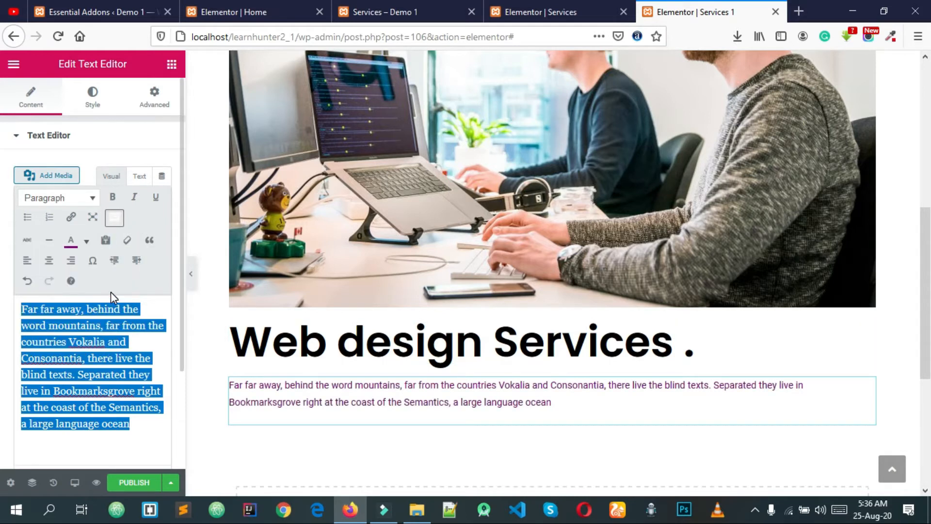
click(86, 241)
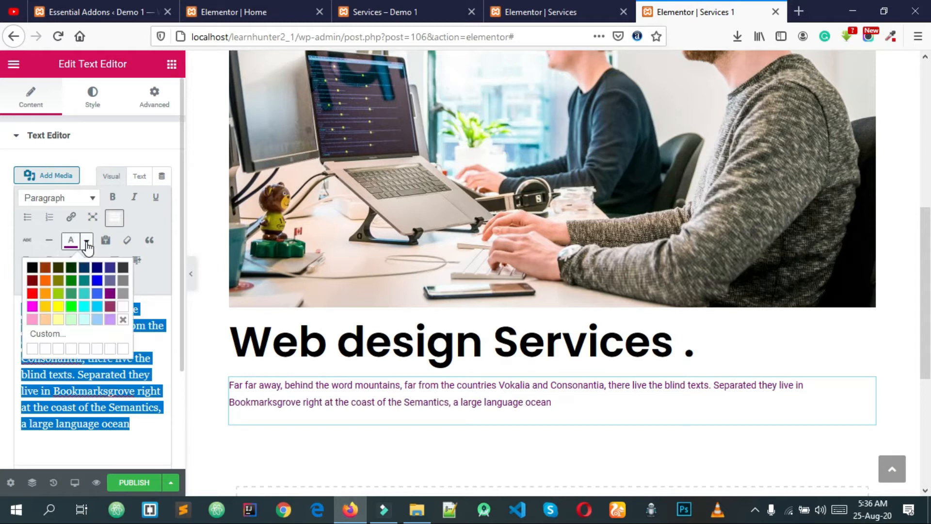
click(124, 281)
click(116, 395)
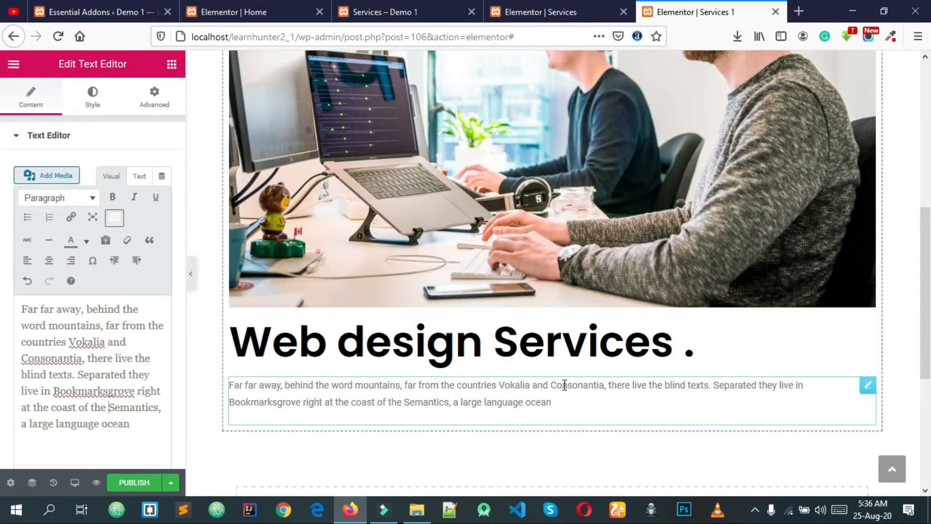
scroll(97, 201, down, 1)
scroll(97, 201, down, 4)
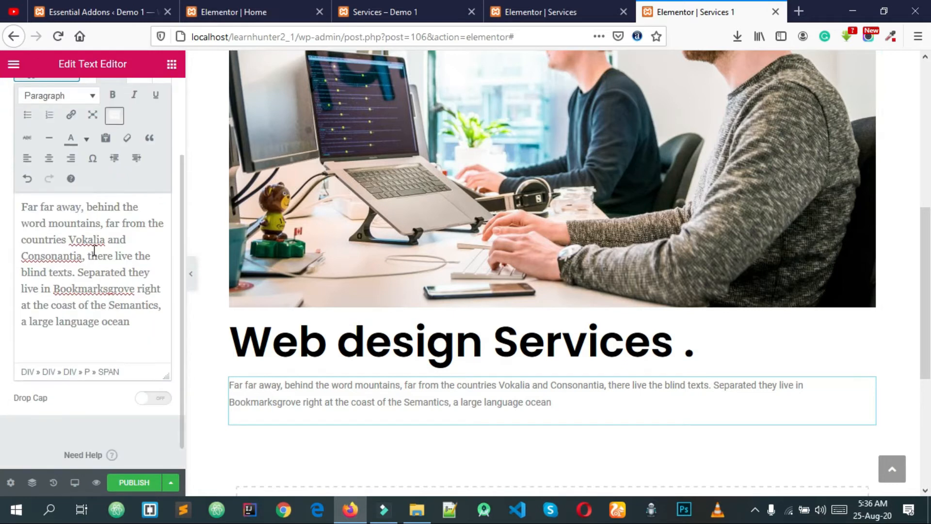
scroll(160, 158, up, 5)
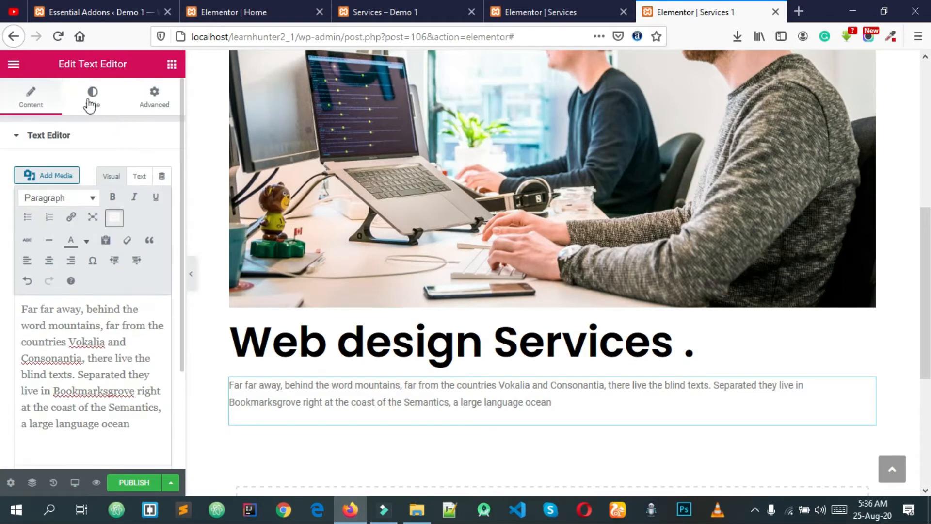
Set the Text Editor widget's typography to the Poppins family at a size of 14 px
click(89, 100)
click(166, 229)
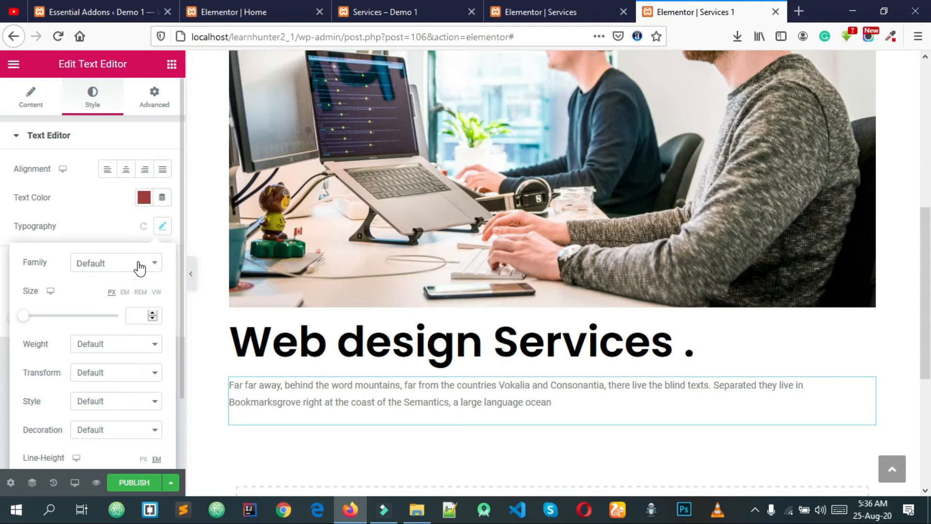
click(133, 264)
text(poppins)
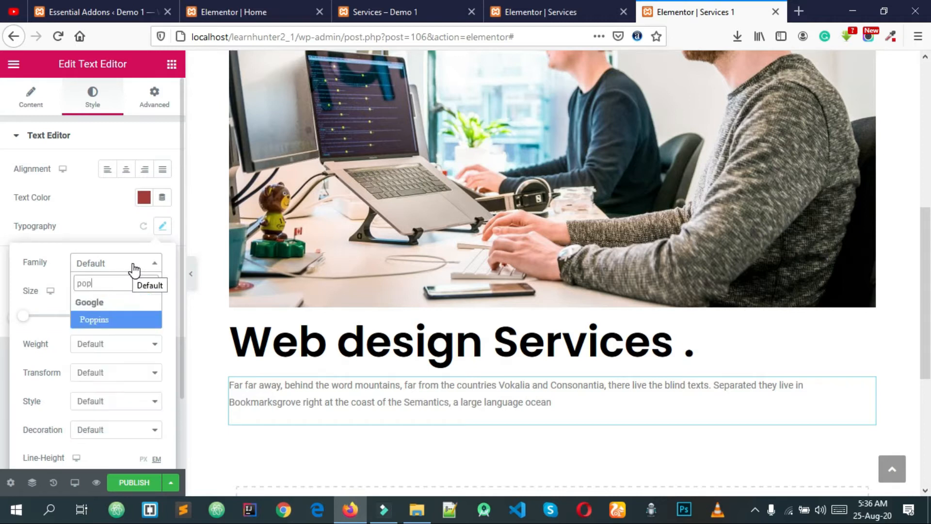
key(Return)
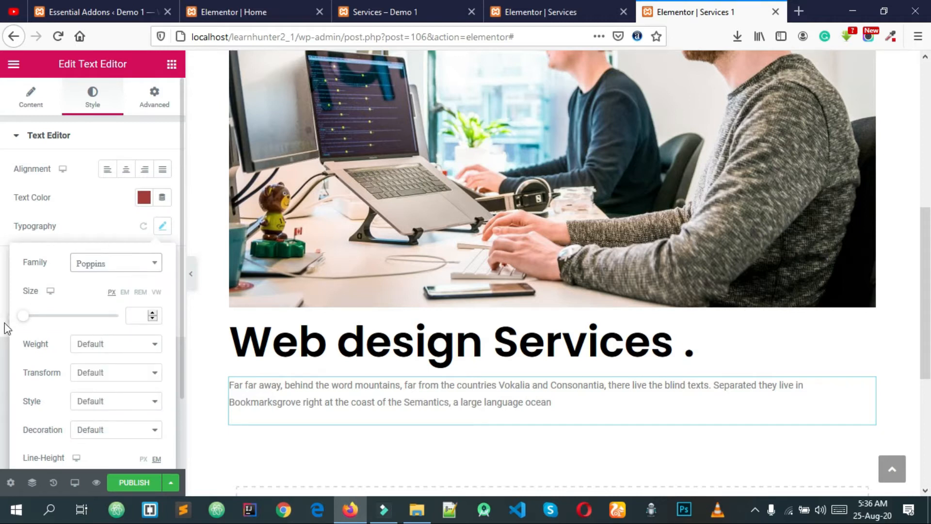
click(135, 316)
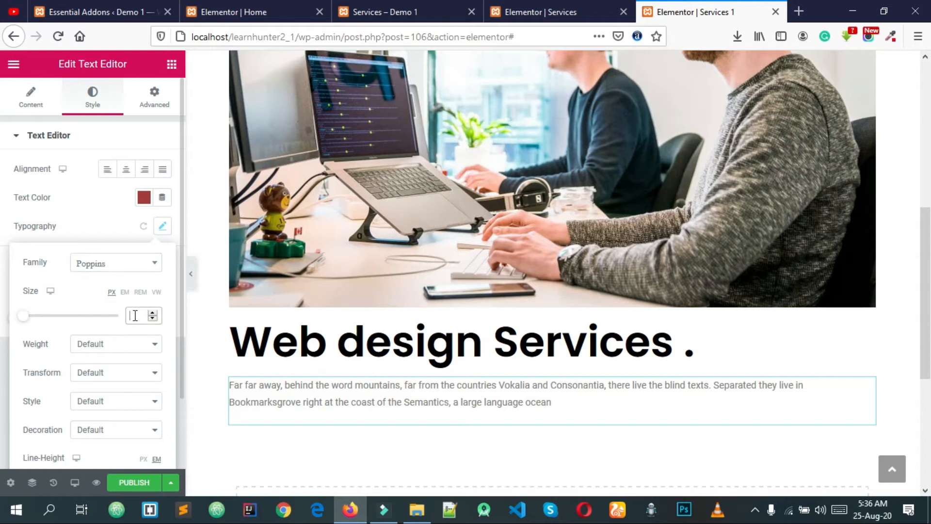
text(16)
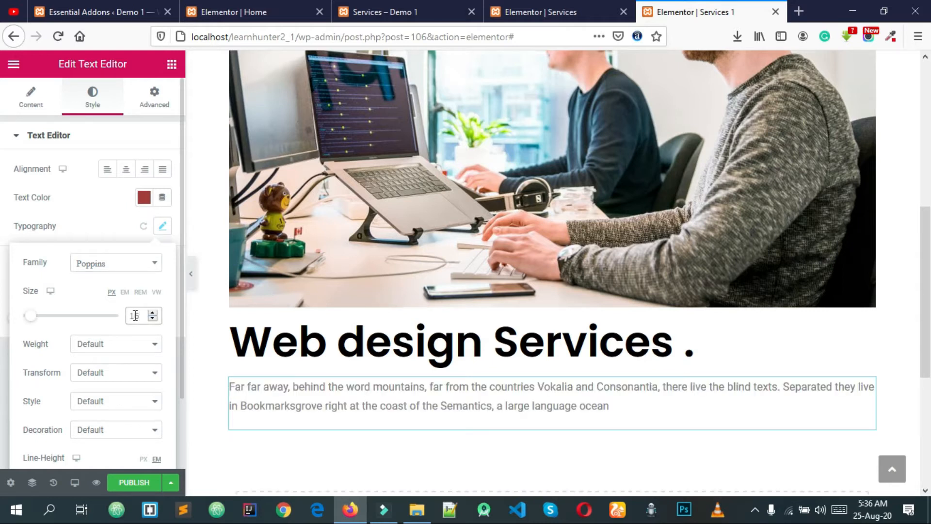
click(153, 318)
click(154, 319)
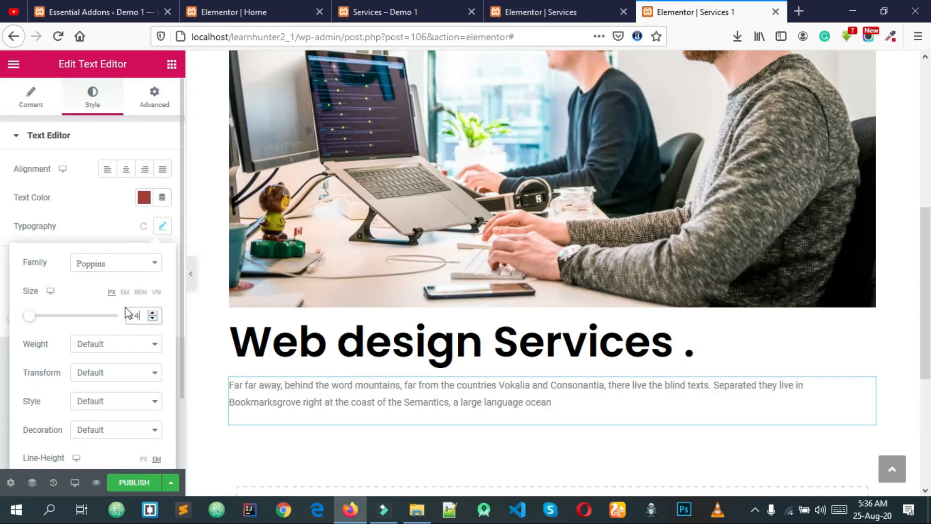
click(98, 347)
click(98, 347)
Copy and delete the paragraph's formatted text, and paste it back as plain text in the editor's Text mode
click(32, 98)
drag(136, 425, 7, 308)
key(ctrl+c)
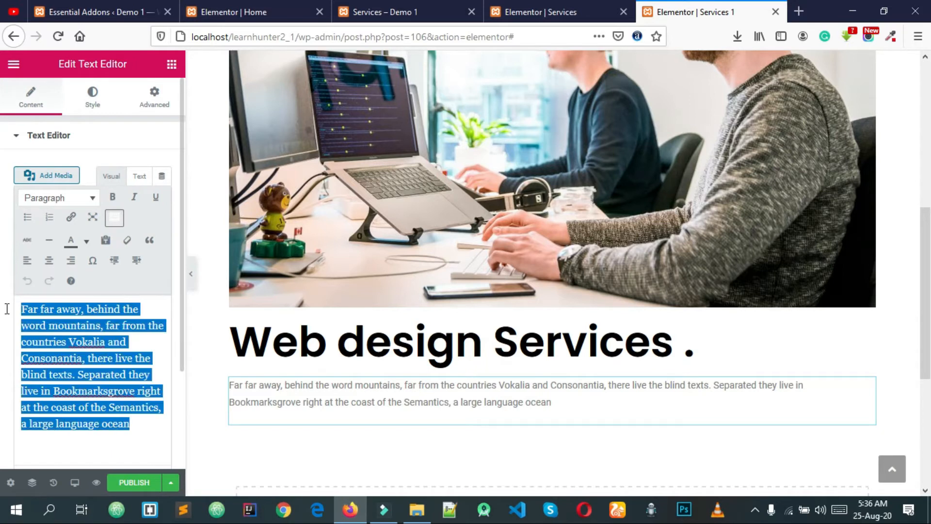
key(Delete)
click(139, 176)
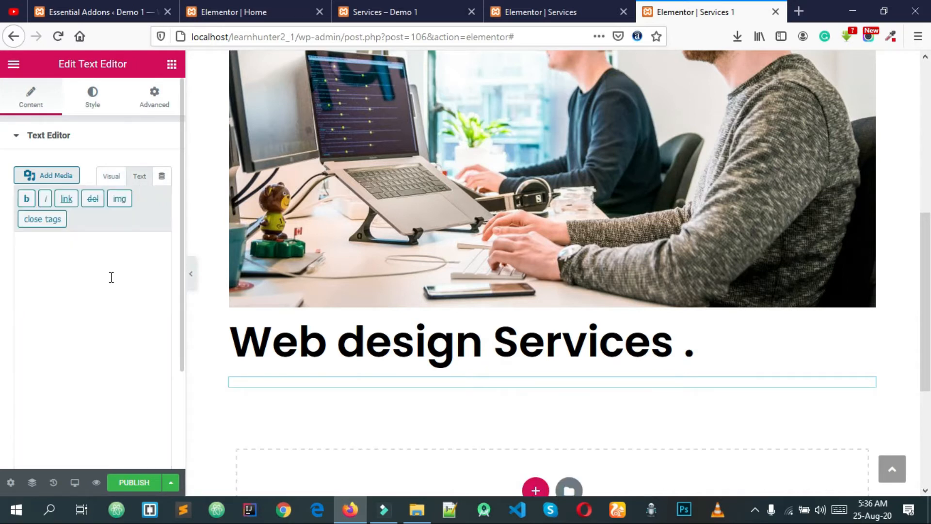
key(ctrl+v)
click(110, 177)
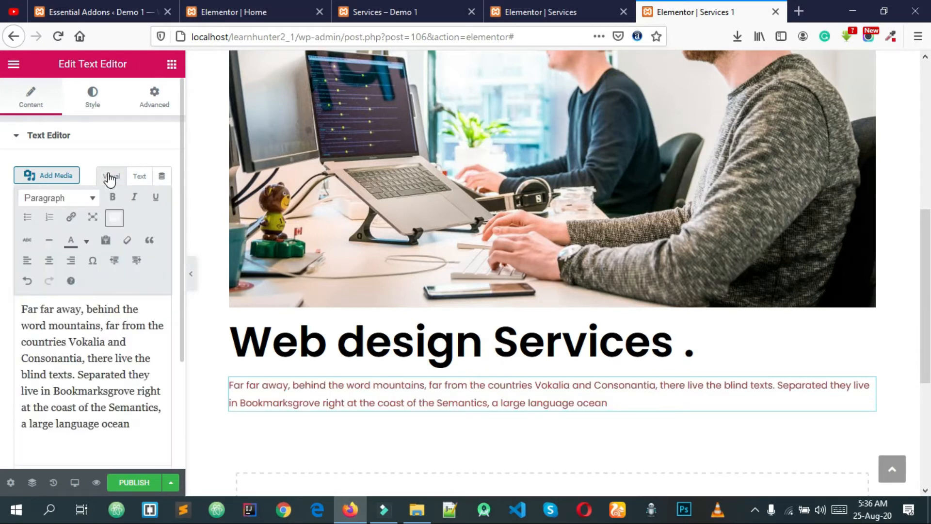
Color the entire pasted paragraph gray using the visual editor's text color palette
click(81, 394)
key(ctrl+a)
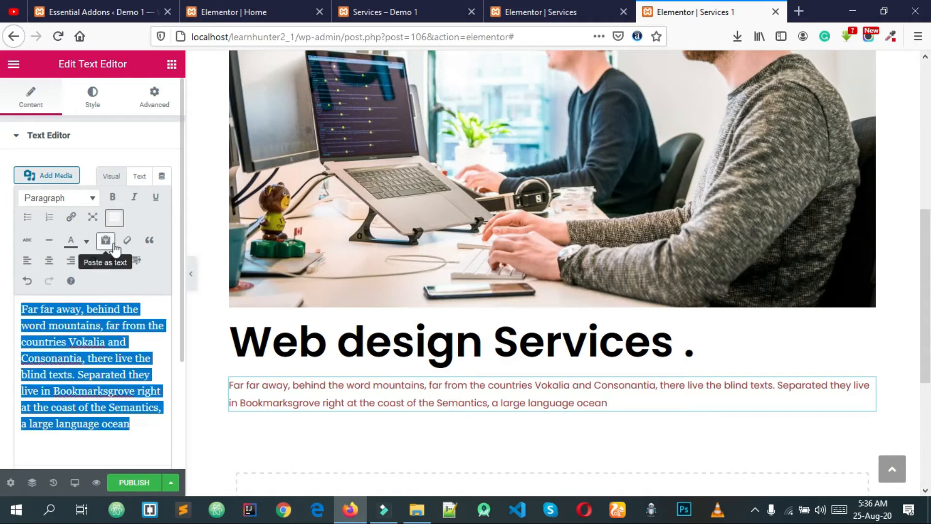
click(87, 242)
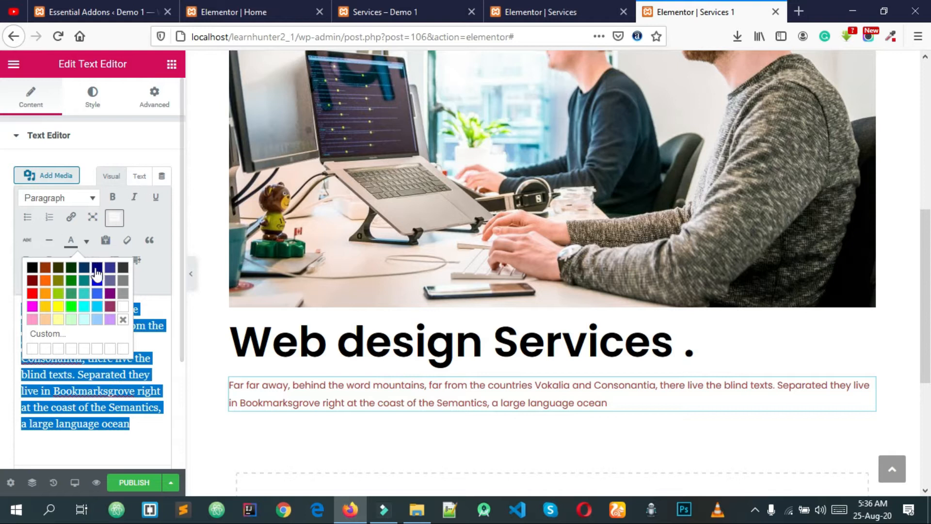
click(124, 294)
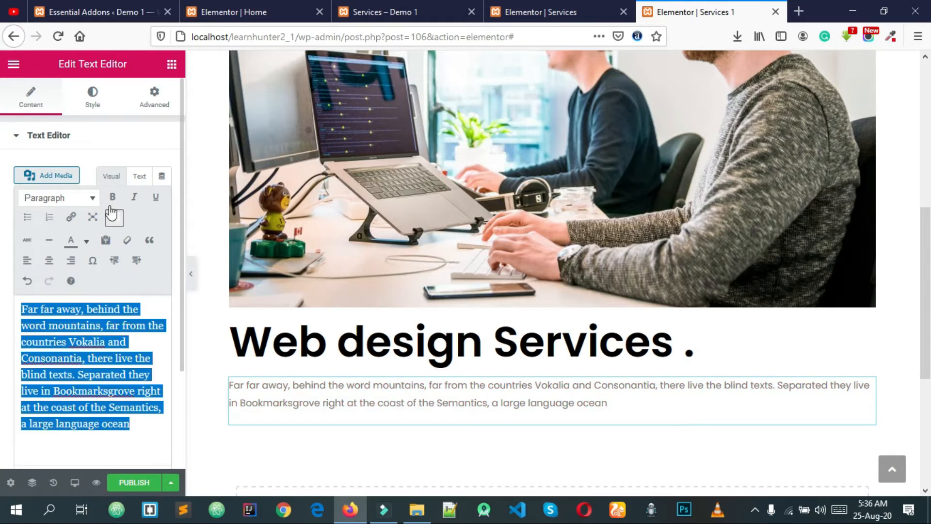
click(116, 119)
scroll(545, 326, down, 2)
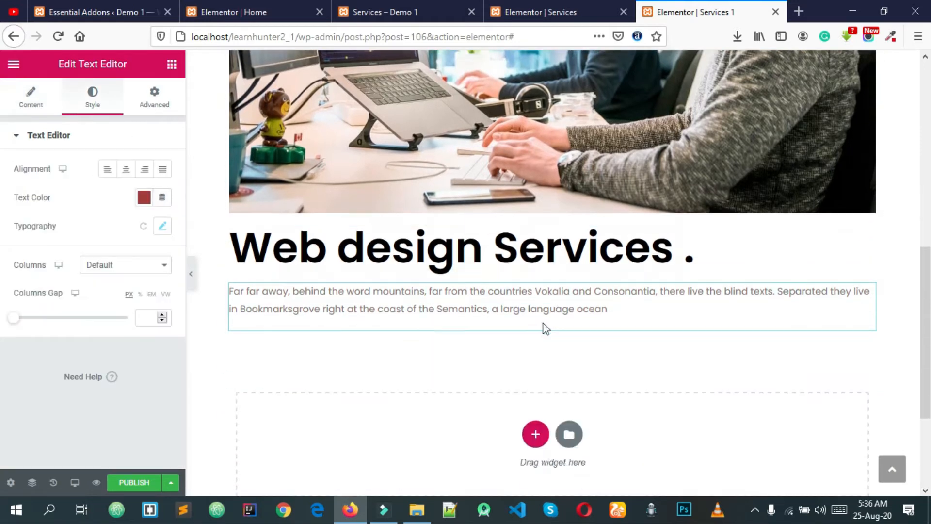
Compare the paragraph with the one under Web design Services on the Demo 1 page and return to the Services 1 template
click(533, 10)
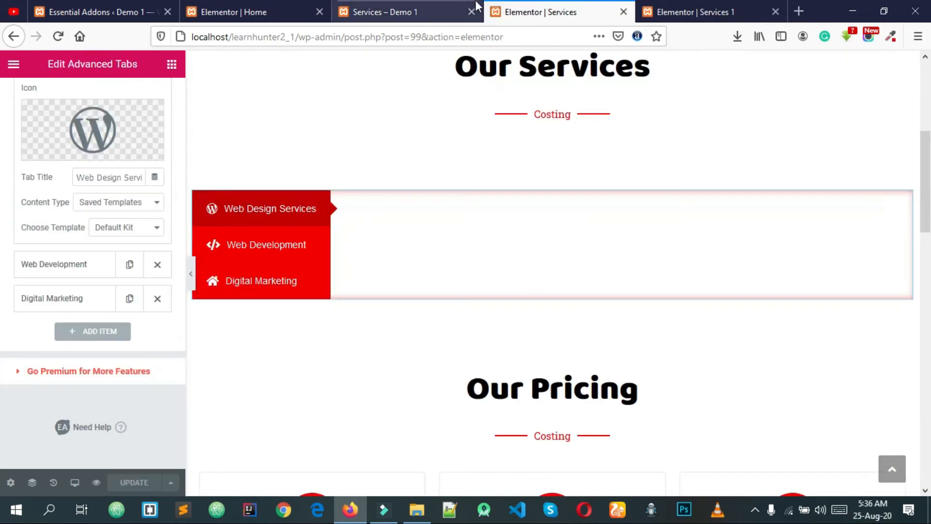
click(437, 9)
drag(661, 331, 265, 298)
click(506, 276)
click(661, 6)
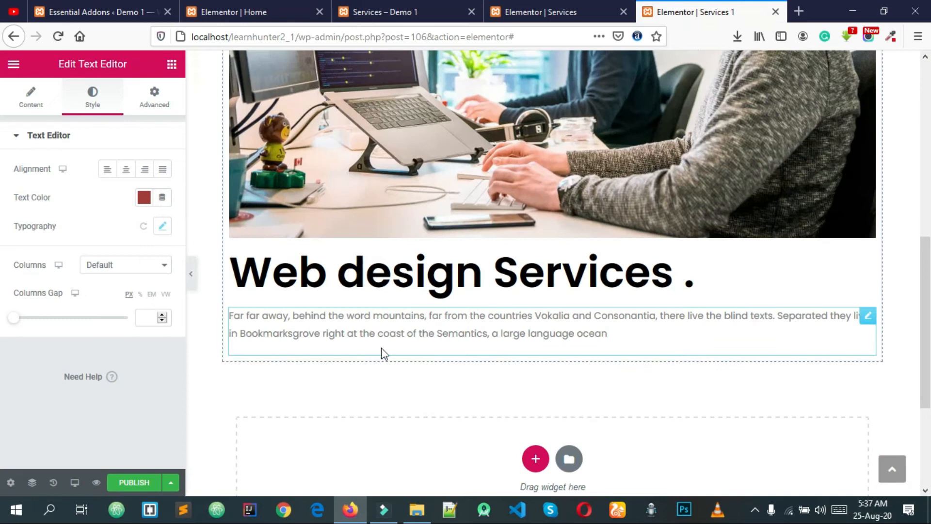
click(397, 18)
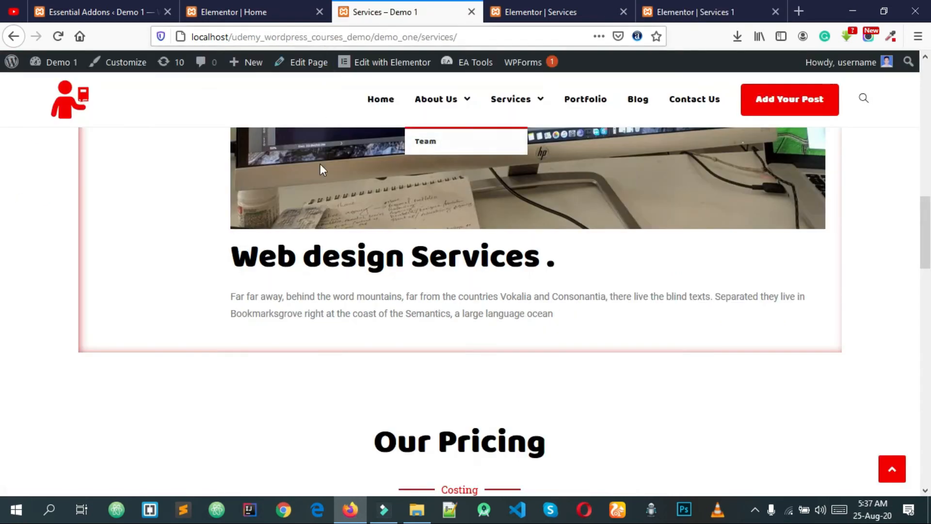
click(708, 5)
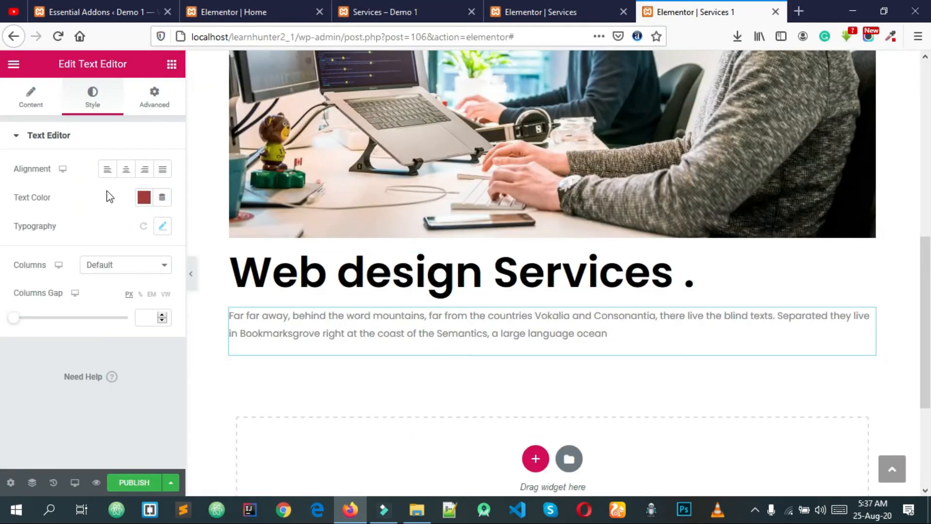
click(72, 99)
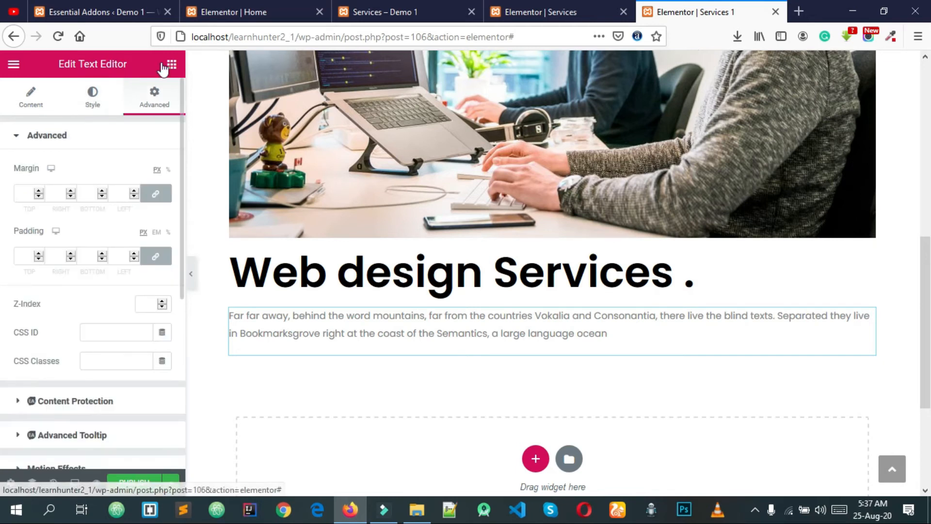
Add a Button widget below the paragraph and set its size to Medium
click(171, 64)
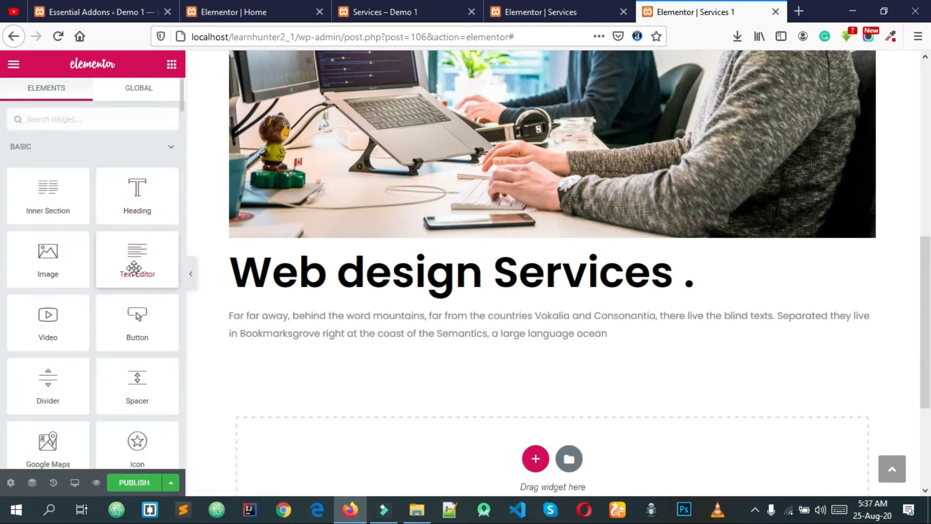
drag(136, 325, 117, 323)
scroll(528, 408, down, 4)
scroll(517, 397, up, 4)
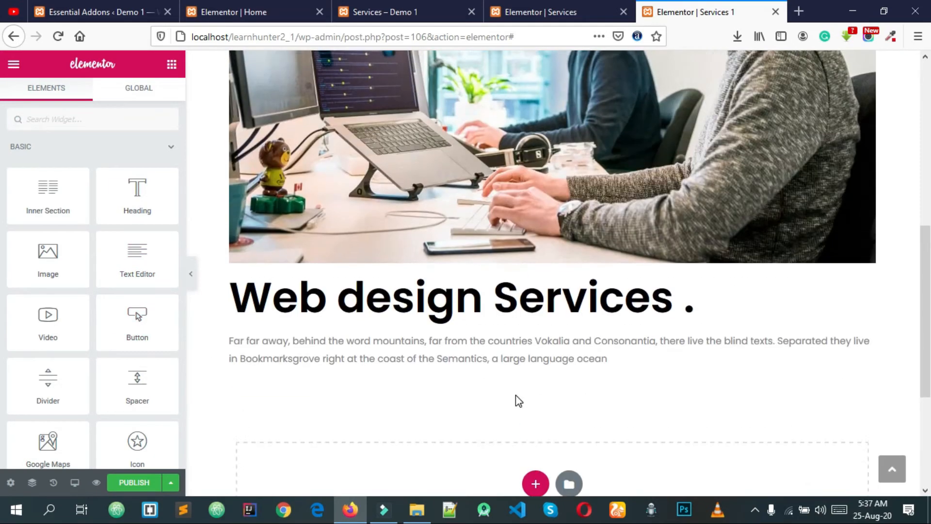
scroll(514, 398, up, 6)
scroll(513, 398, down, 4)
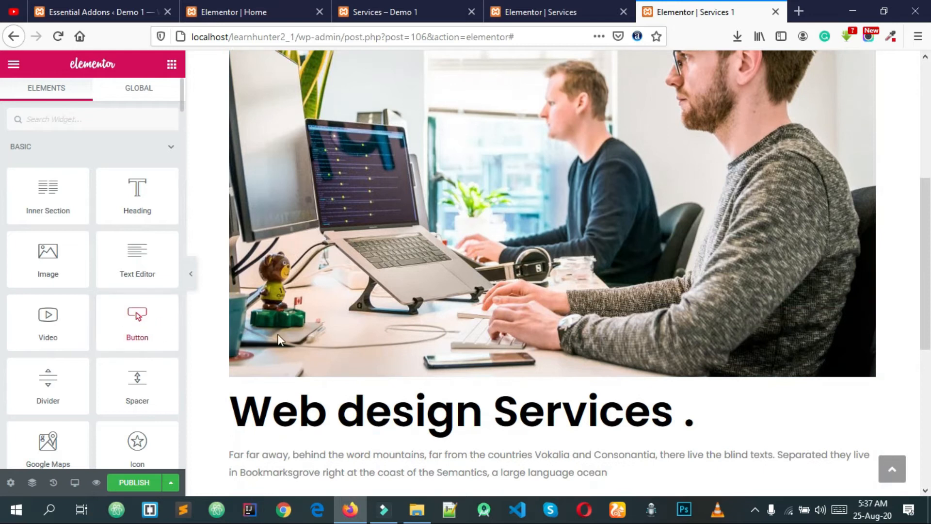
scroll(278, 340, down, 4)
drag(137, 324, 291, 264)
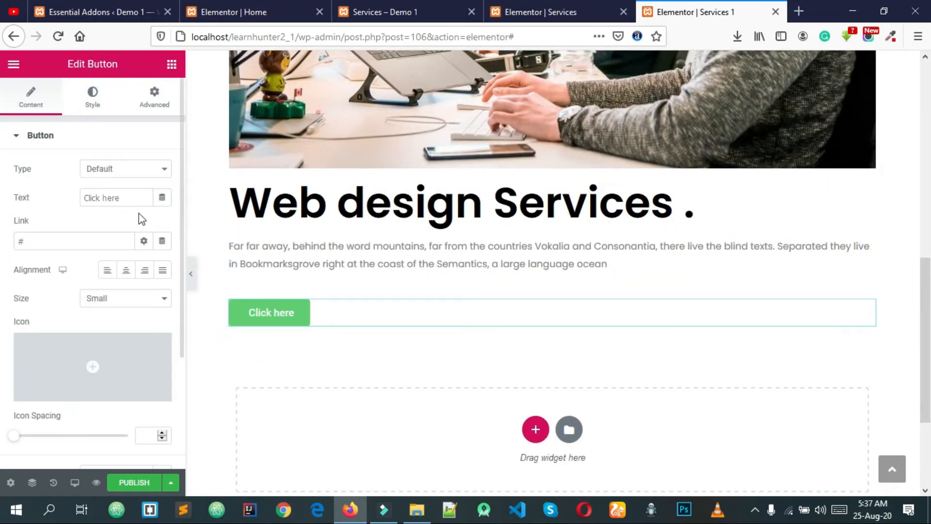
click(103, 299)
click(104, 345)
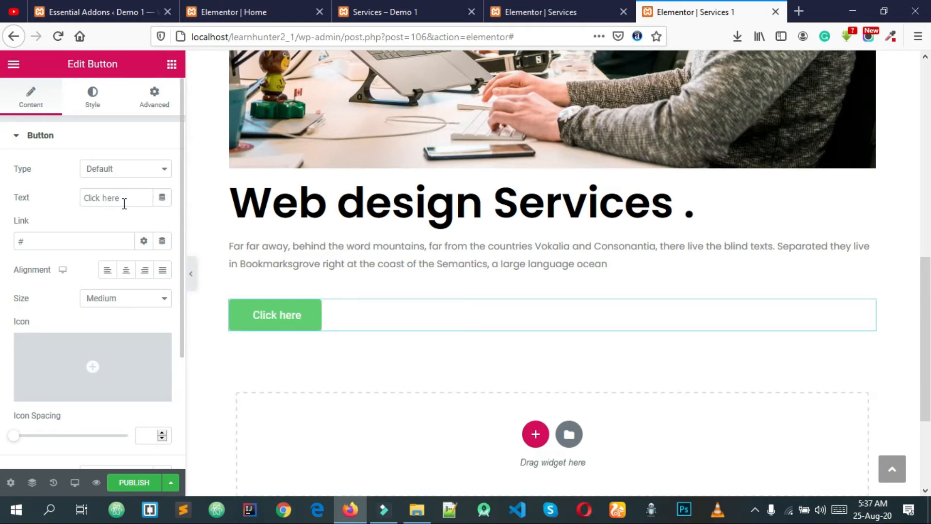
Check the Demo 1 services page for reference and return to the Services 1 template
click(388, 7)
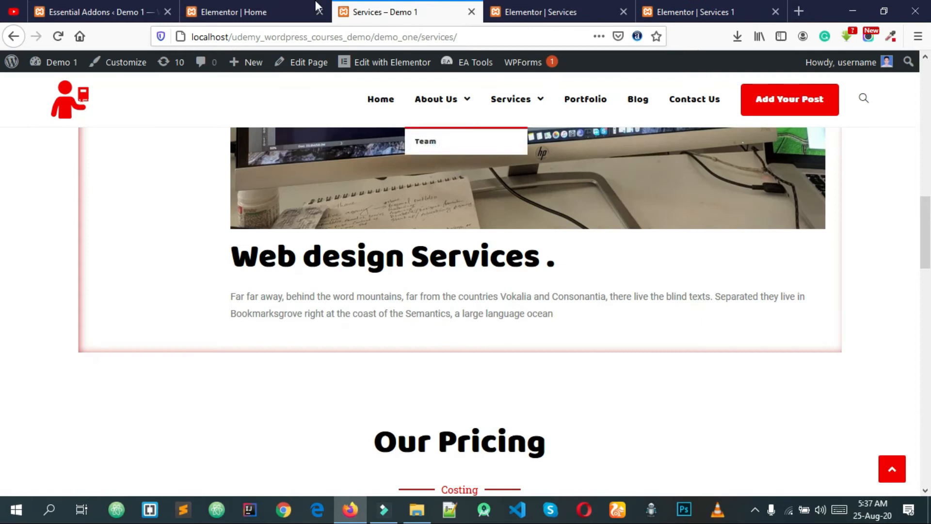
click(310, 6)
click(713, 5)
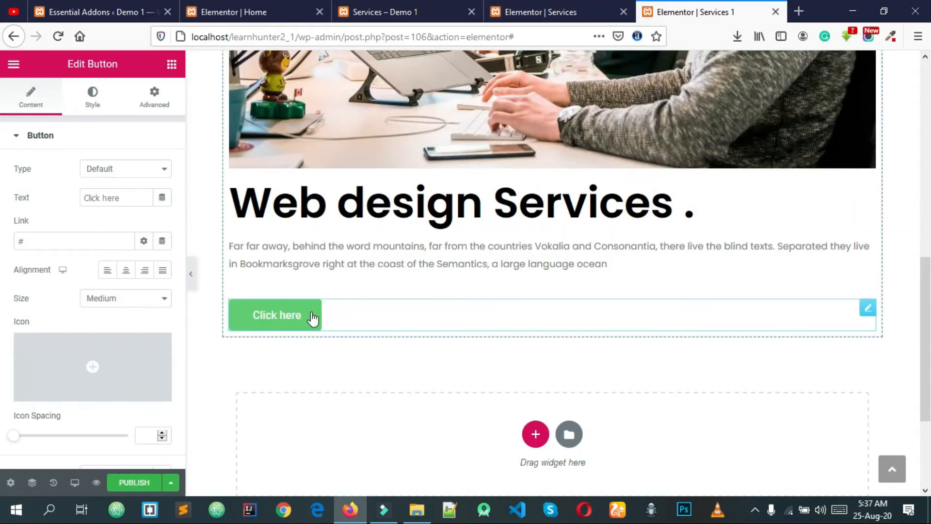
Set the button's text to Hire Us and check the Demo 1 services page for reference
drag(123, 199, 7, 217)
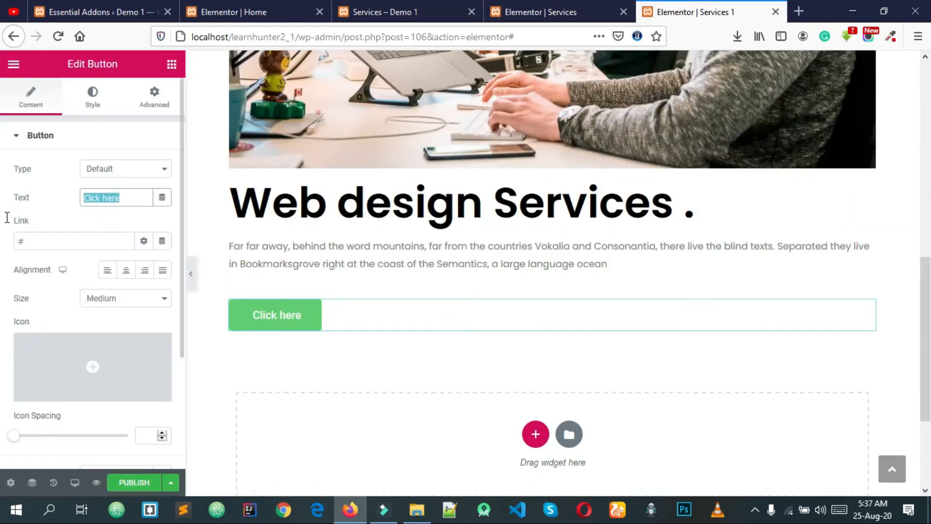
text(Hire)
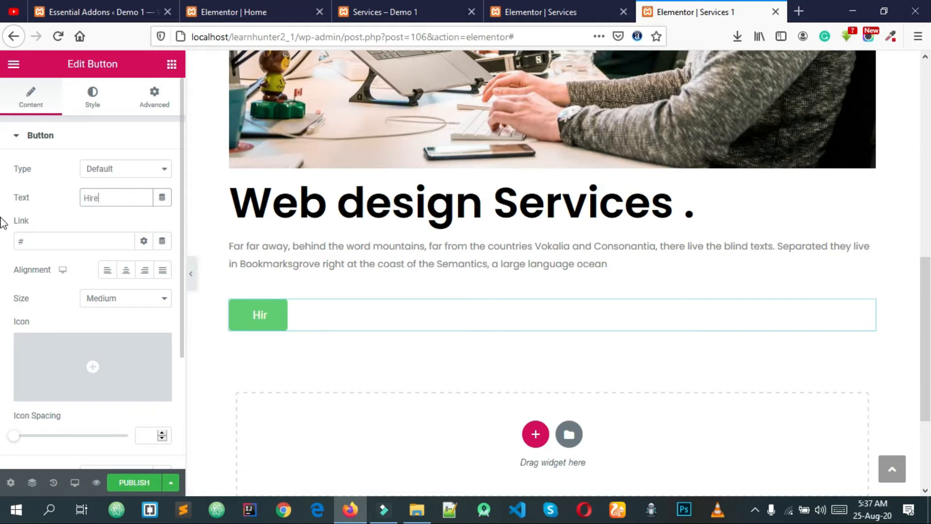
text( Us)
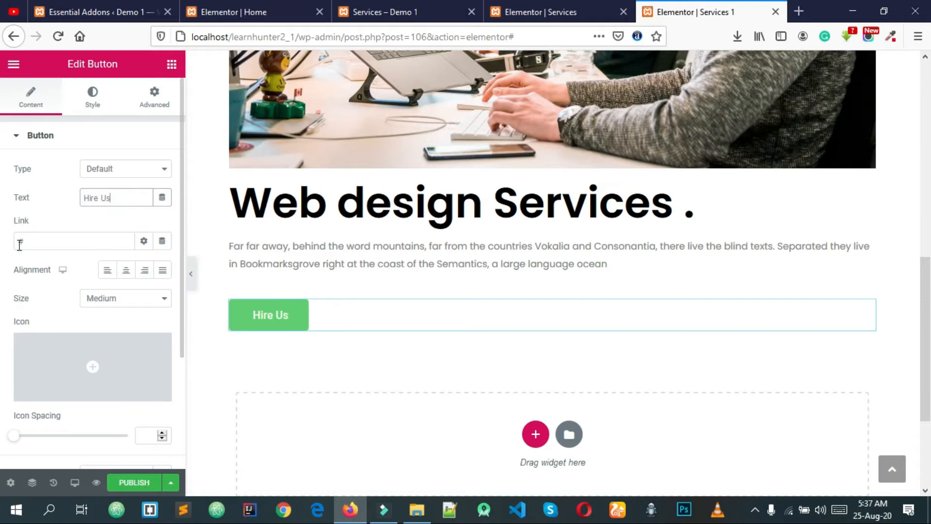
click(413, 5)
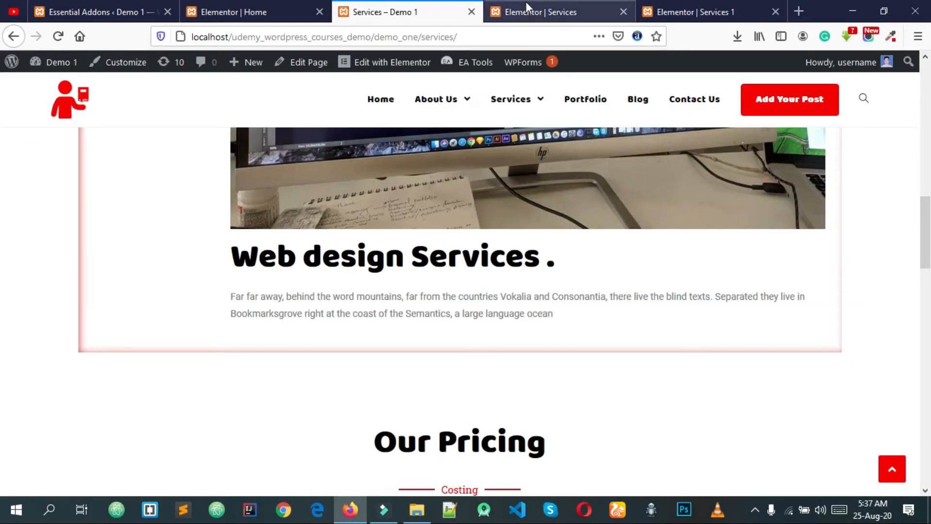
click(727, 7)
Try out the Success and Warning types on the Hire Us button, then restore the Default type
scroll(116, 272, down, 2)
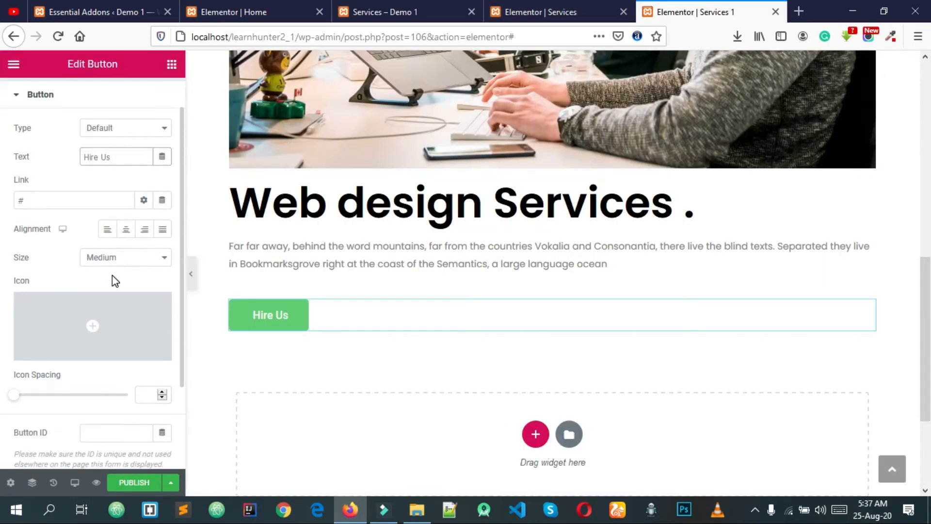
click(109, 130)
click(107, 156)
click(131, 132)
click(114, 174)
click(109, 130)
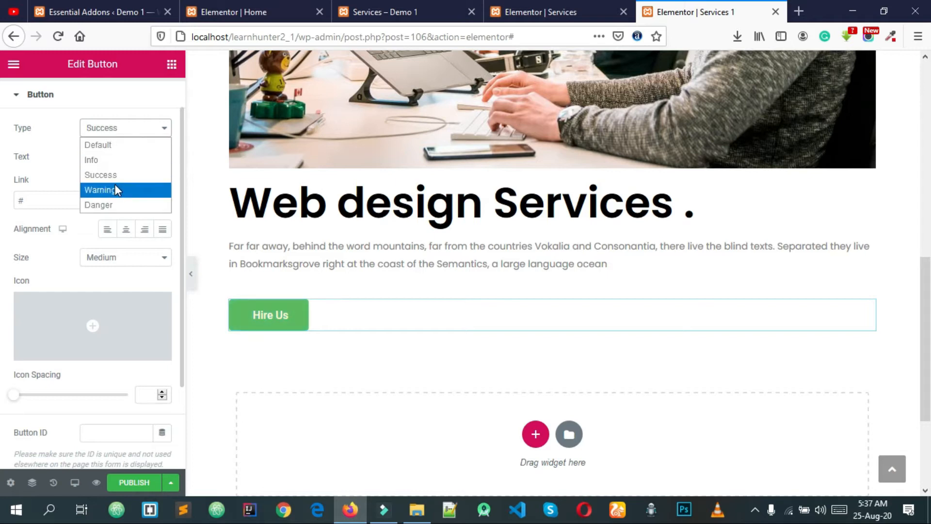
click(116, 190)
click(116, 127)
click(116, 190)
click(125, 130)
click(114, 145)
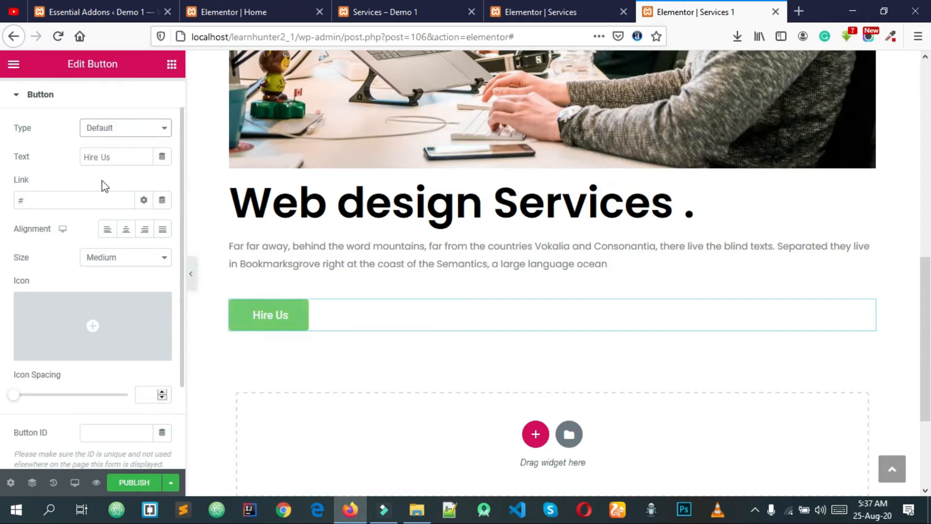
Try the Success type again on the Hire Us button and switch it to Warning
click(112, 129)
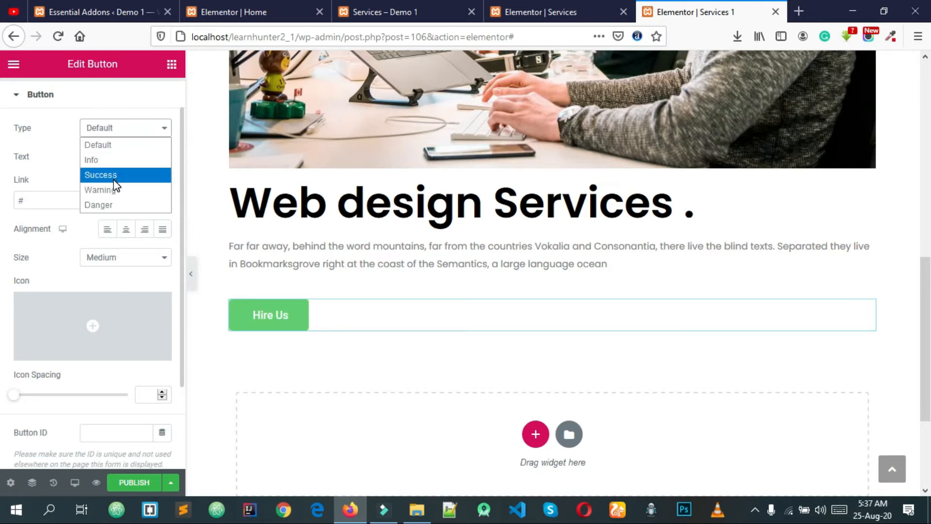
click(114, 180)
click(116, 125)
click(117, 186)
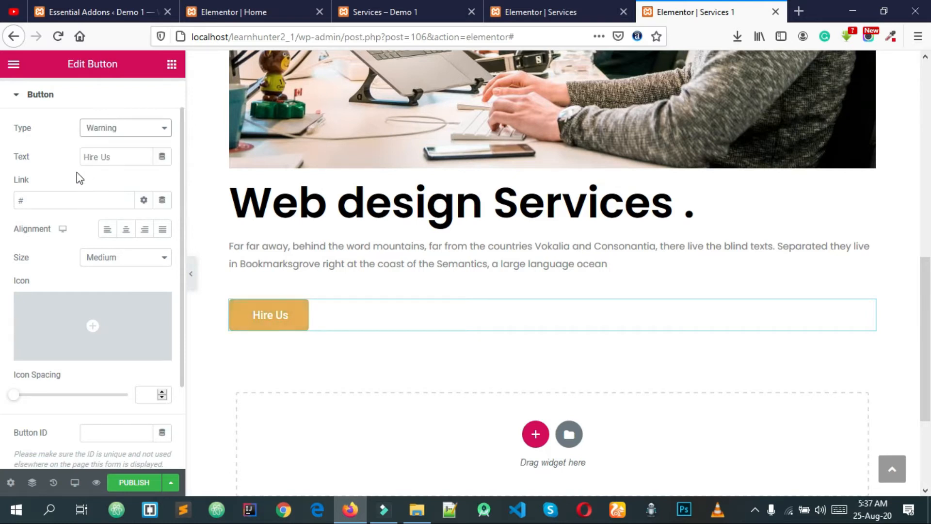
scroll(115, 277, down, 1)
scroll(114, 274, up, 2)
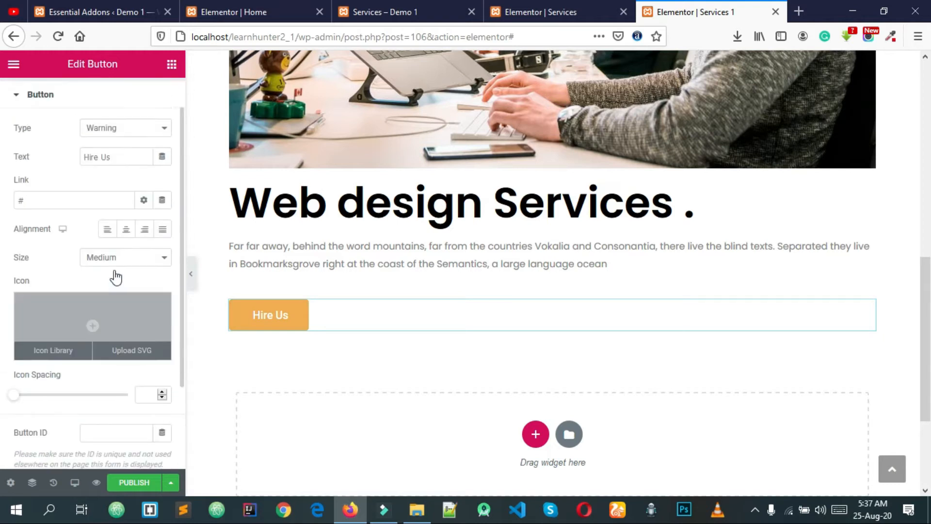
Try the Large size on the Hire Us button and set its type back to Default
click(116, 297)
click(106, 359)
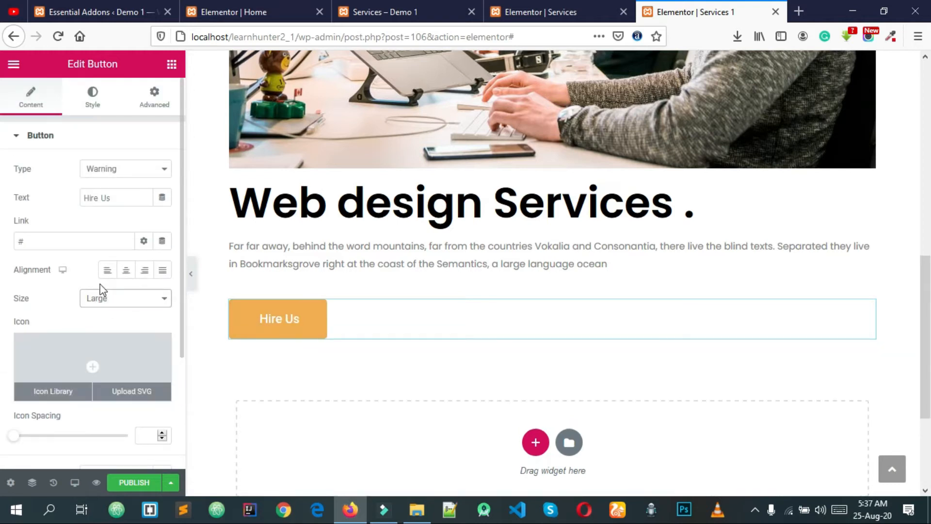
click(118, 171)
click(104, 183)
click(98, 197)
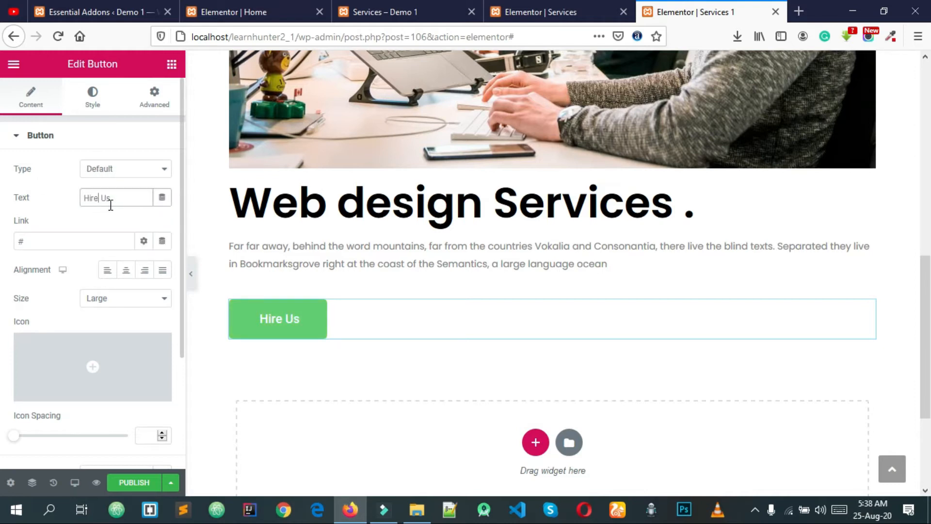
Compare the Small and Medium sizes on the Hire Us button and settle on Small
click(117, 298)
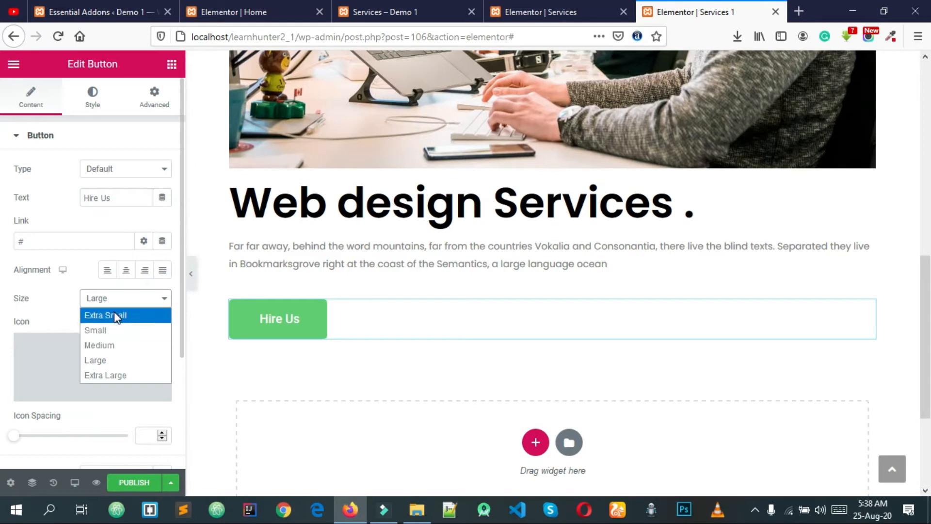
click(113, 329)
click(103, 303)
click(104, 342)
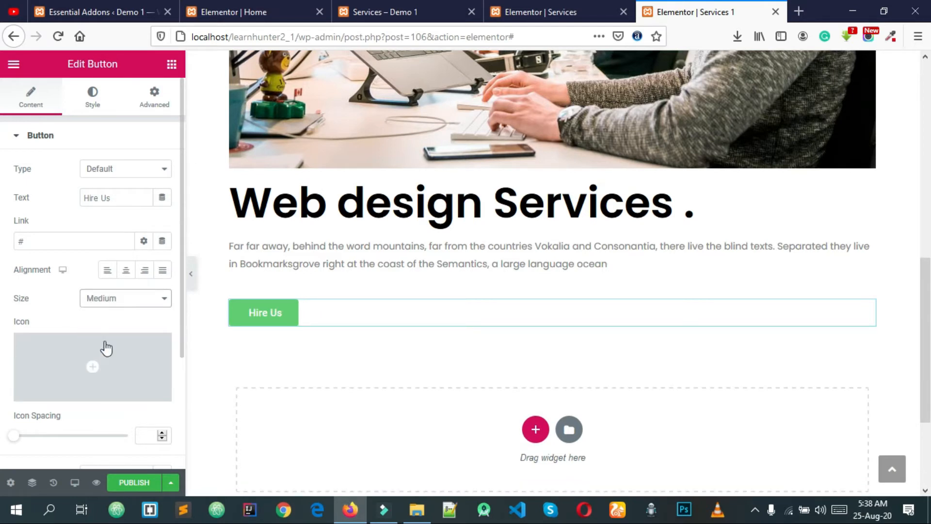
click(107, 300)
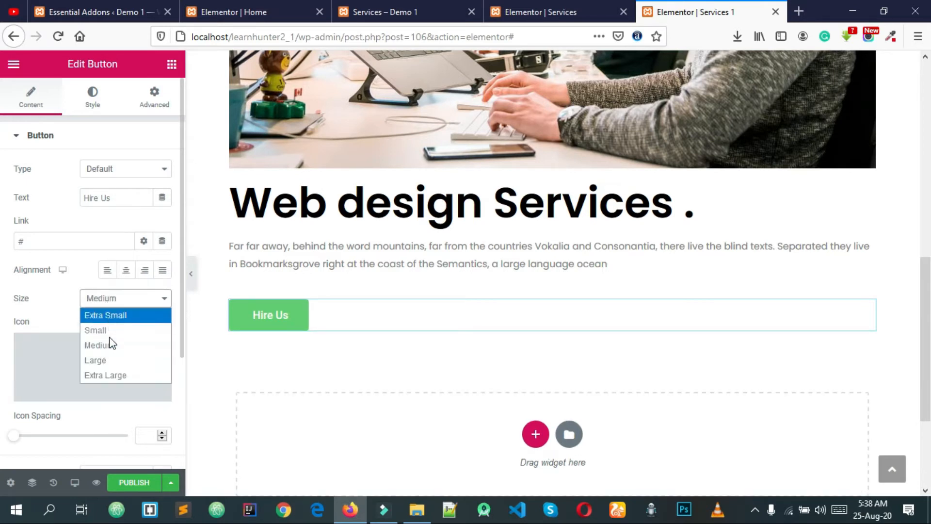
click(113, 330)
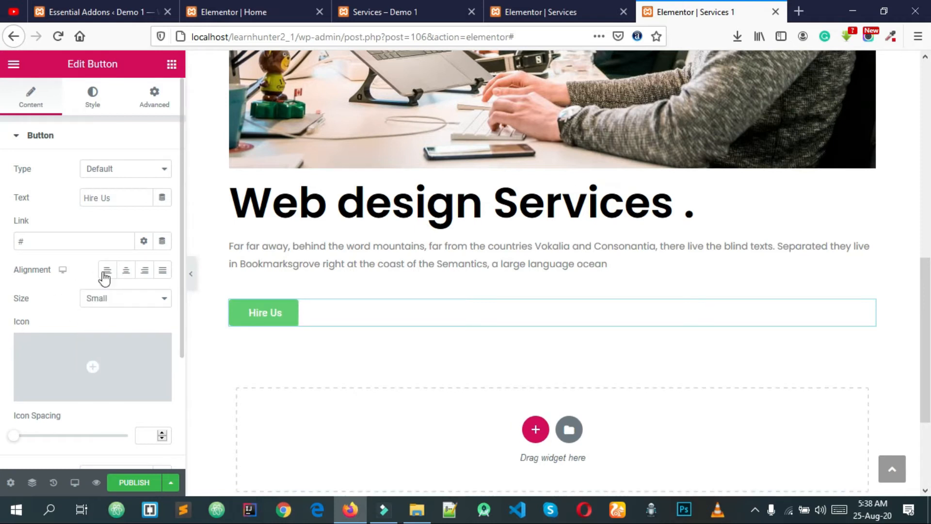
Search the icon library for "hir" and insert the H-shaped Hire icon into the button
scroll(118, 291, down, 2)
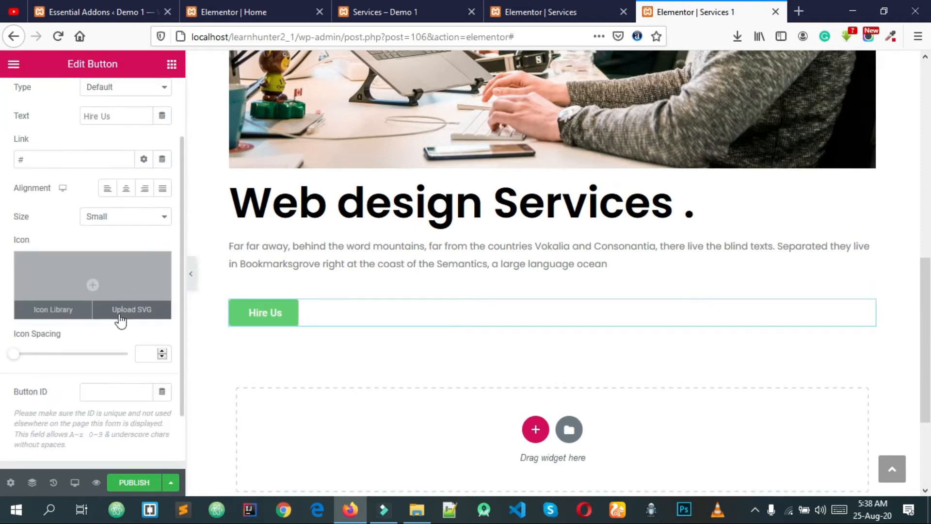
click(87, 268)
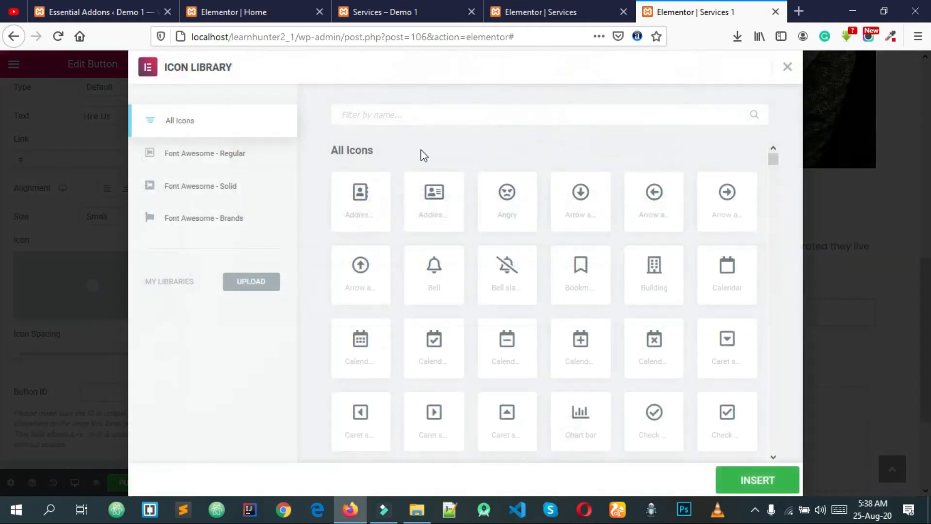
text(hir)
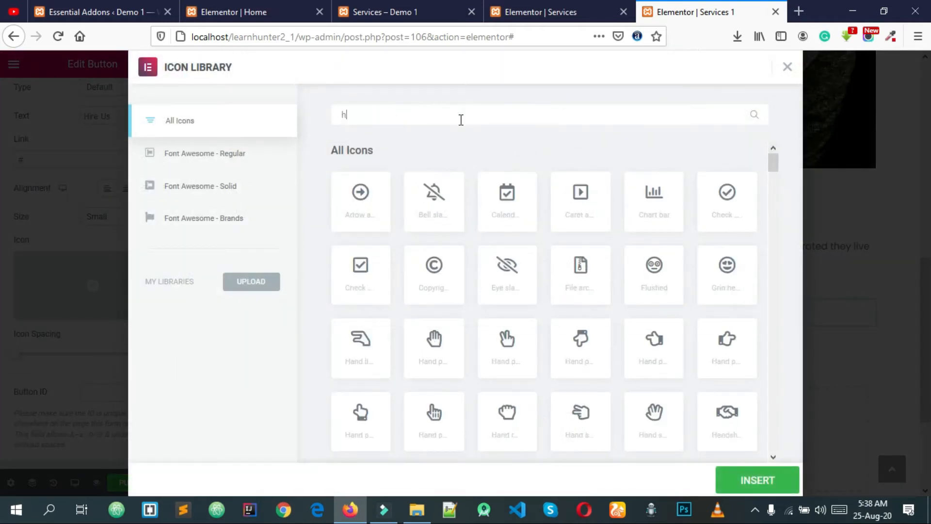
key(BackSpace)
key(BackSpace)
key(BackSpace)
text(hir)
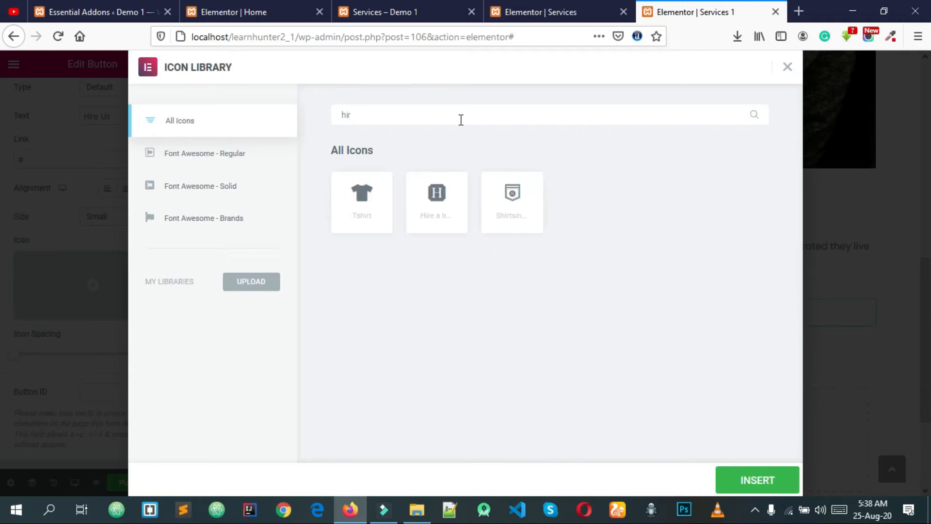
click(432, 233)
click(738, 476)
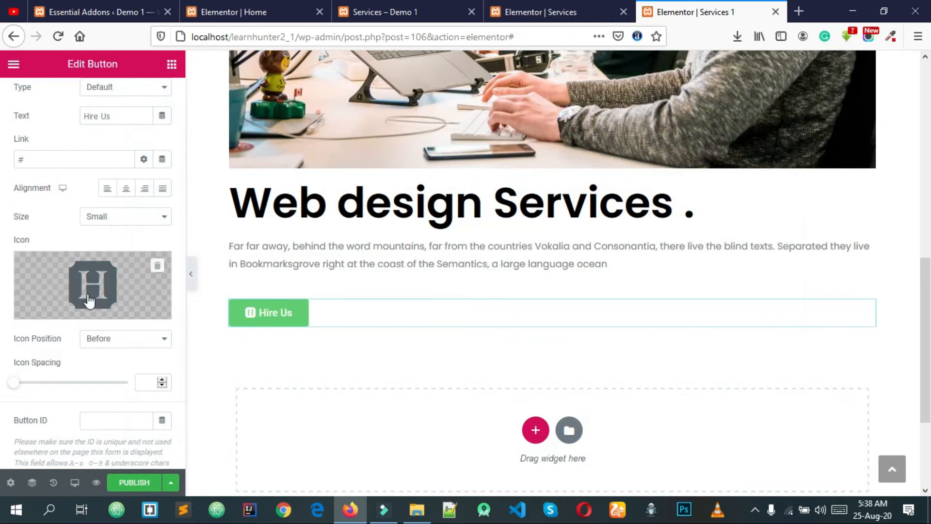
Set the button's icon position to After so the icon follows the Hire Us text
click(120, 339)
click(120, 371)
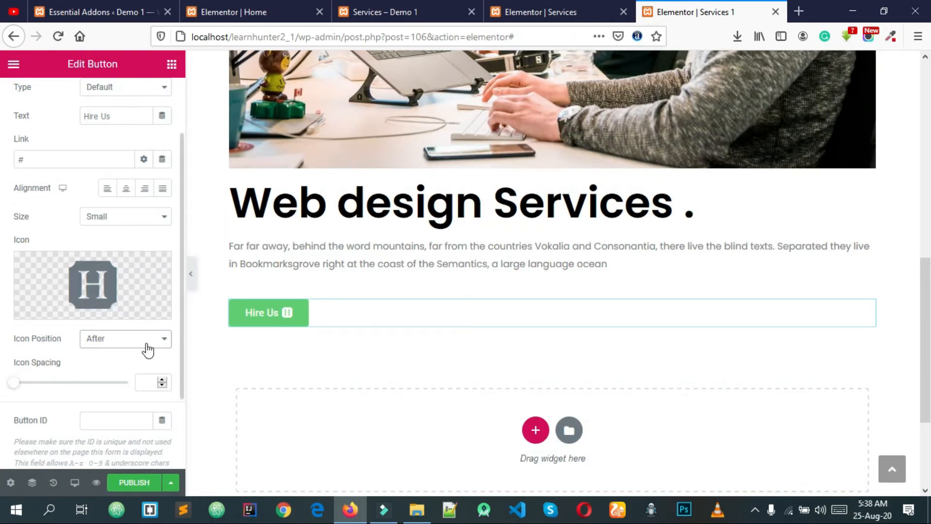
scroll(91, 380, down, 3)
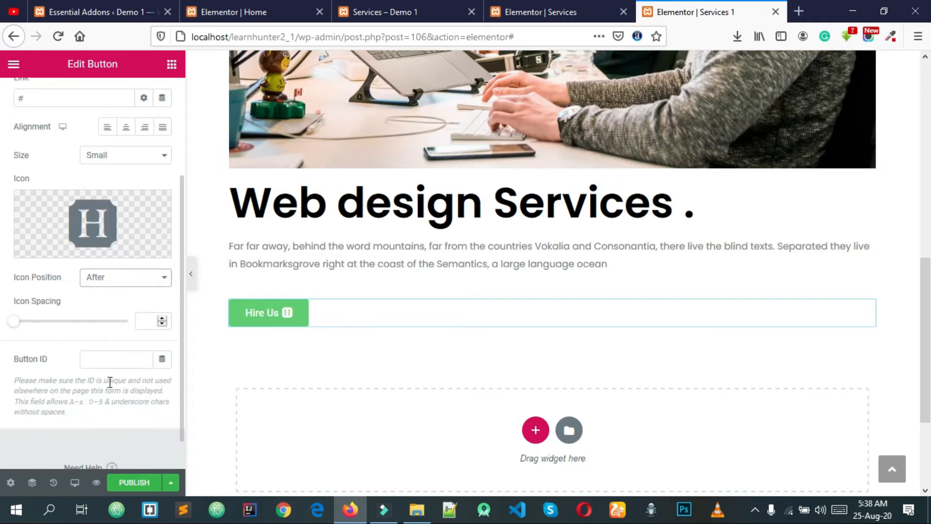
scroll(108, 439, up, 4)
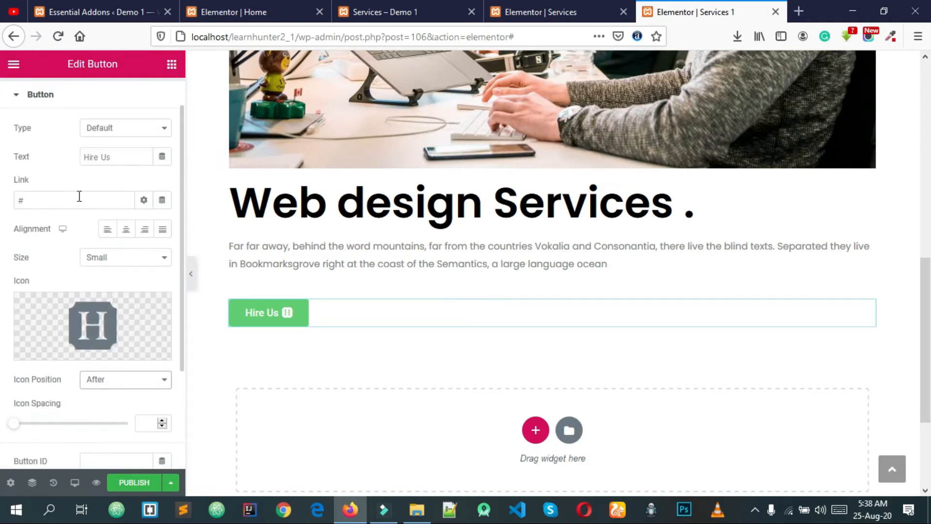
scroll(20, 220, up, 1)
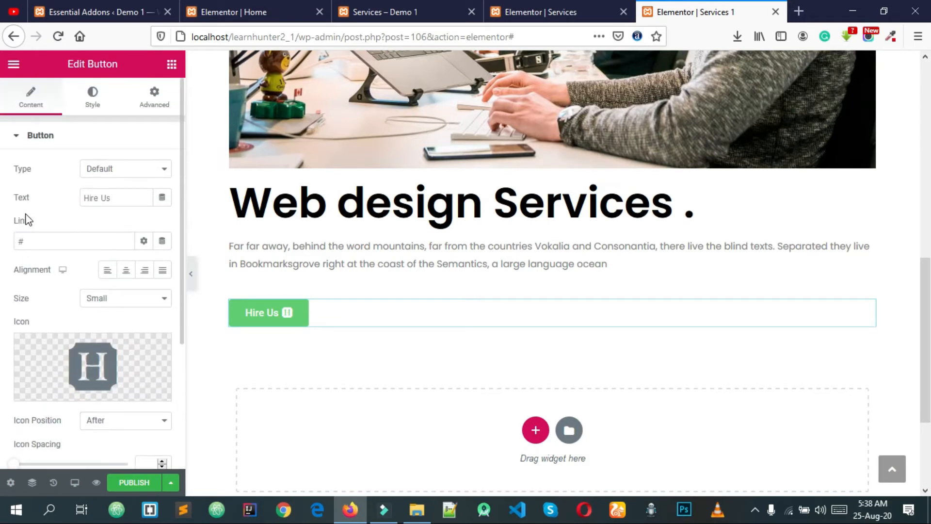
Set the button's typography to the Poppins family, size 16 px and Bold weight
click(96, 107)
click(162, 170)
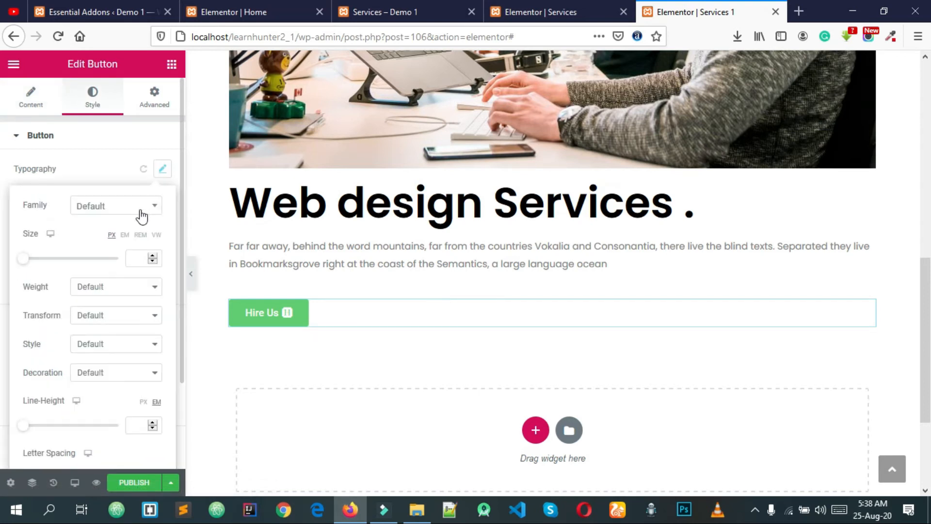
click(124, 214)
text(pop)
key(Return)
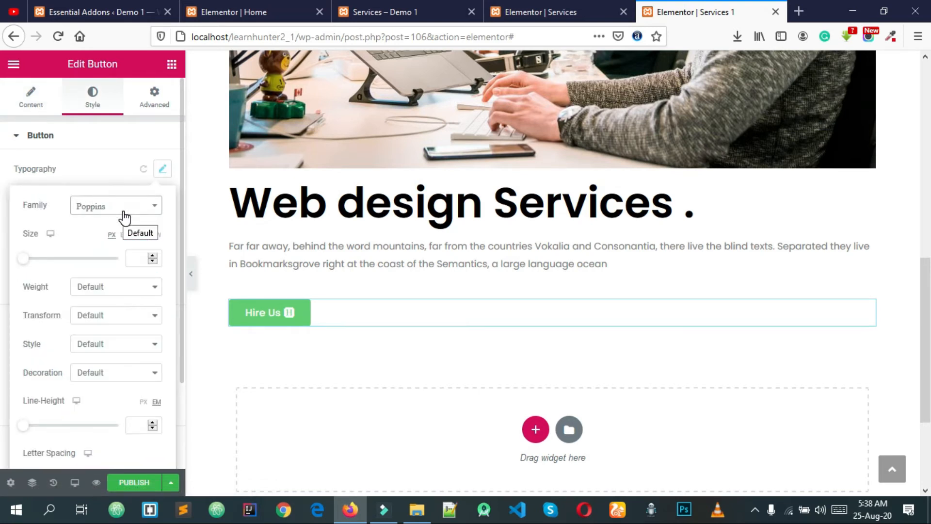
click(131, 264)
text(16)
click(119, 286)
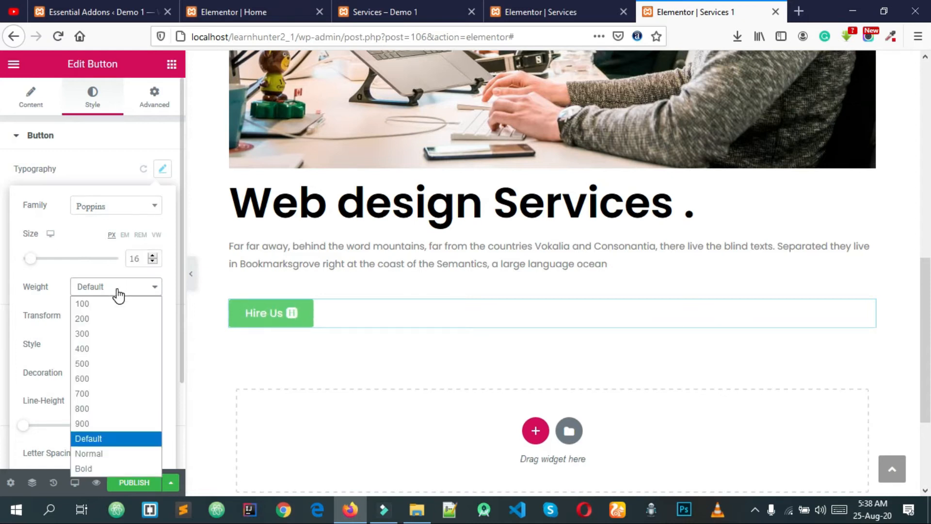
click(106, 466)
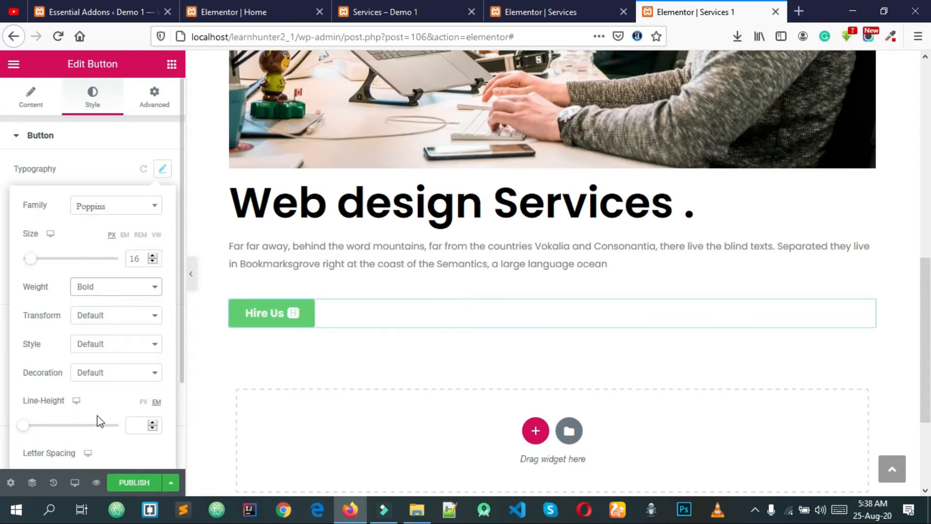
Transform the button text to Uppercase and check the style and decoration options, leaving both at Default
click(102, 320)
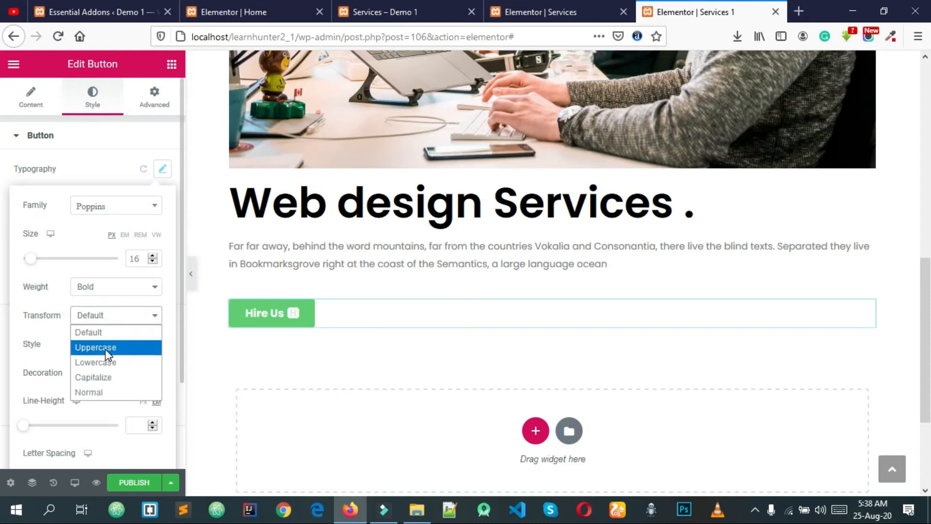
click(106, 347)
click(114, 345)
click(114, 344)
click(114, 345)
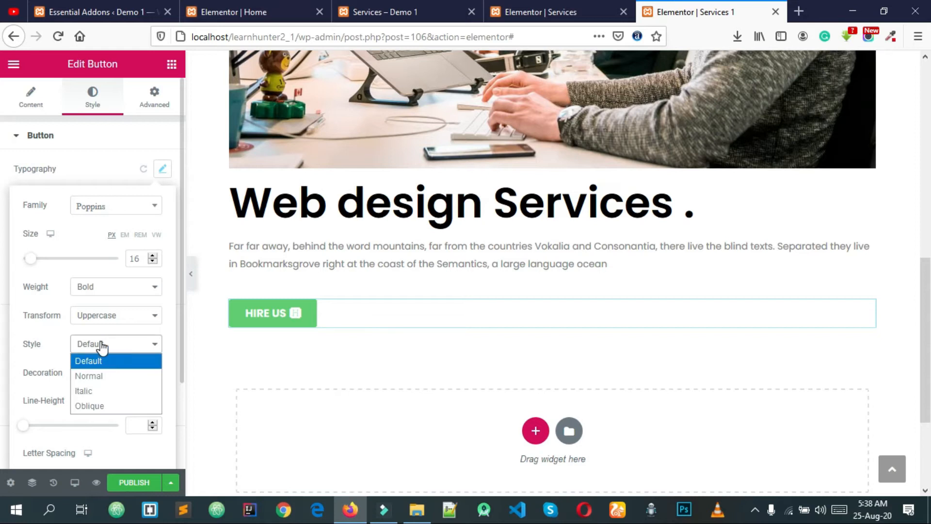
click(101, 346)
click(114, 376)
click(107, 379)
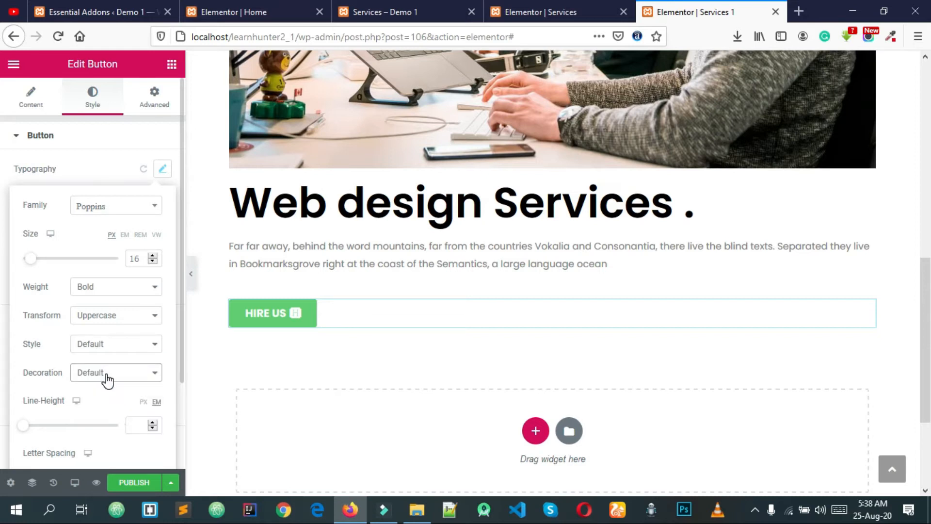
Try a line height of 16 em on the button text and clear the value again
click(142, 424)
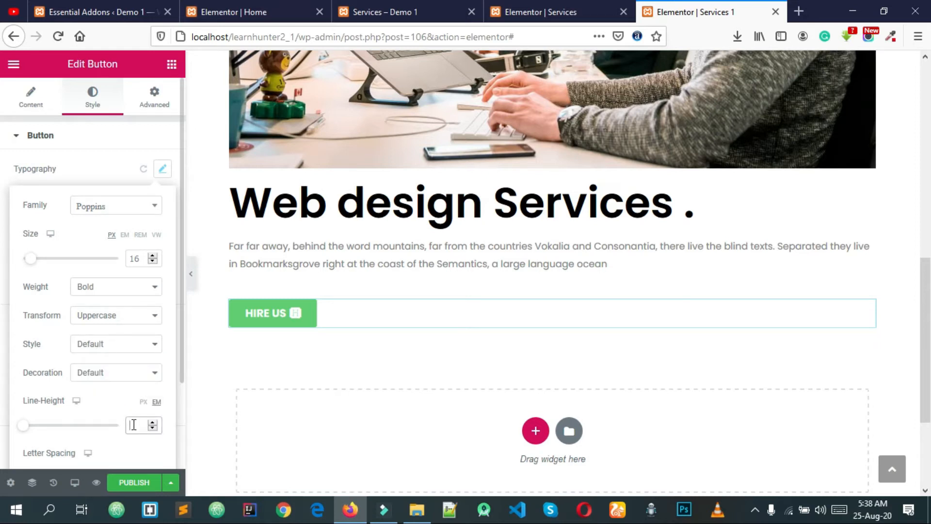
text(16)
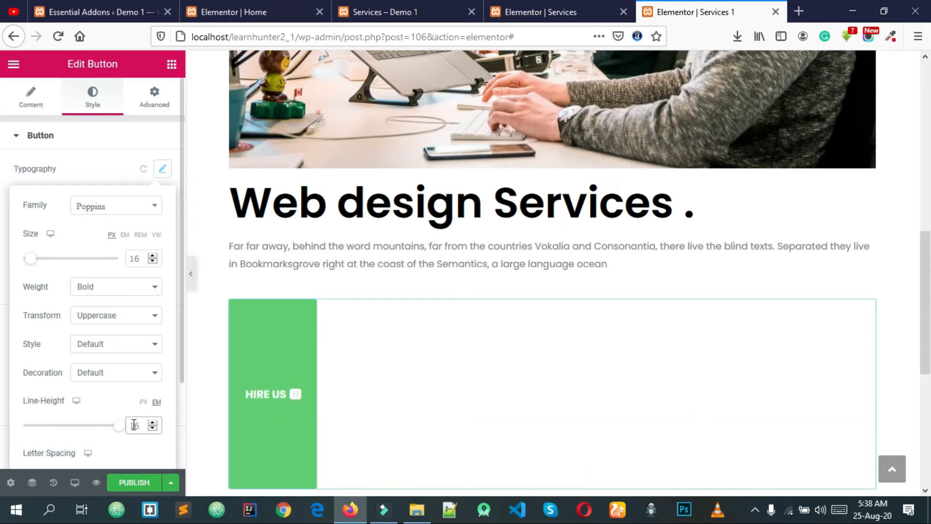
click(152, 430)
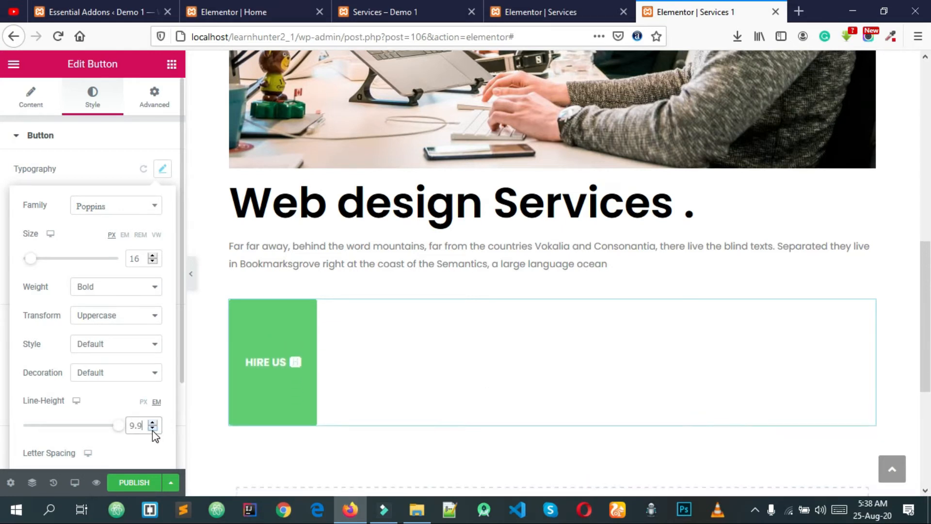
drag(145, 426, 122, 424)
key(BackSpace)
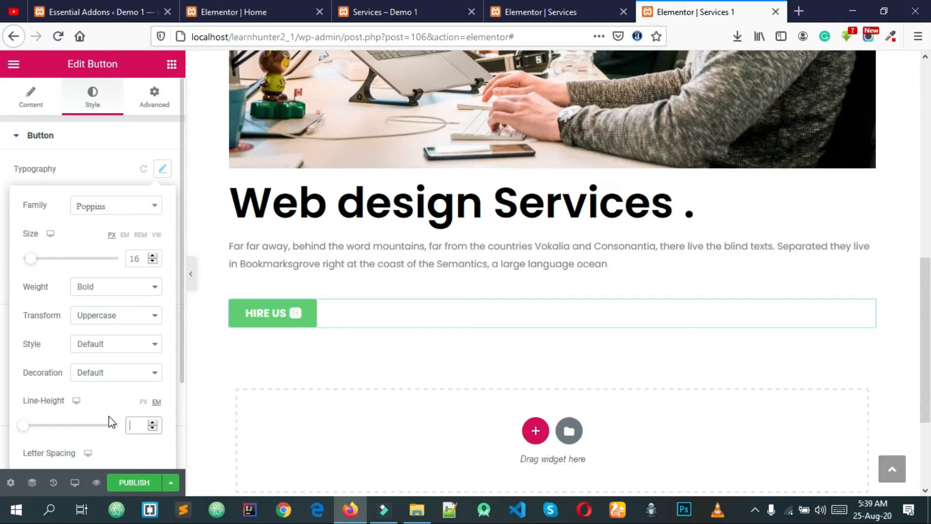
Set the button text's letter spacing to 0.4 and close the typography settings
scroll(109, 416, down, 2)
drag(58, 401, 59, 400)
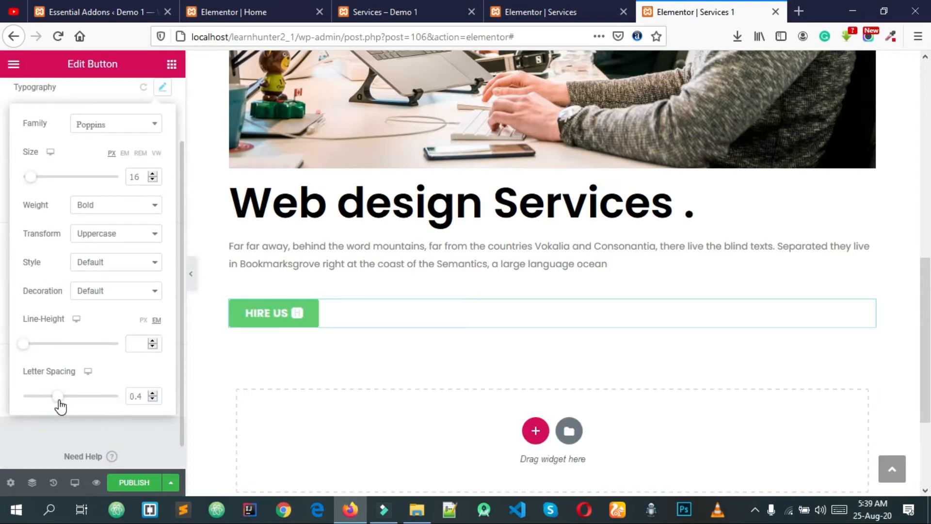
click(34, 437)
scroll(80, 216, up, 2)
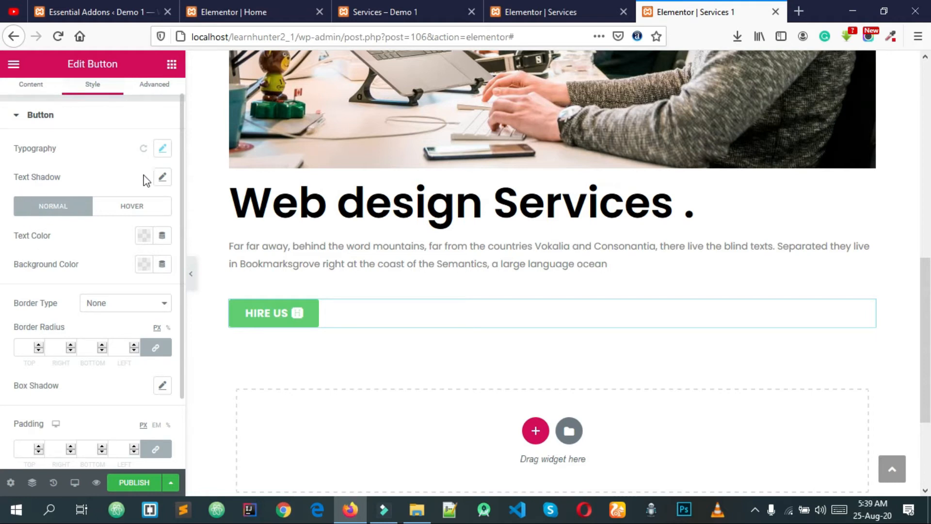
Add a text shadow to the button in a near-black color, rgba(21, 15, 15, 0.85)
click(161, 179)
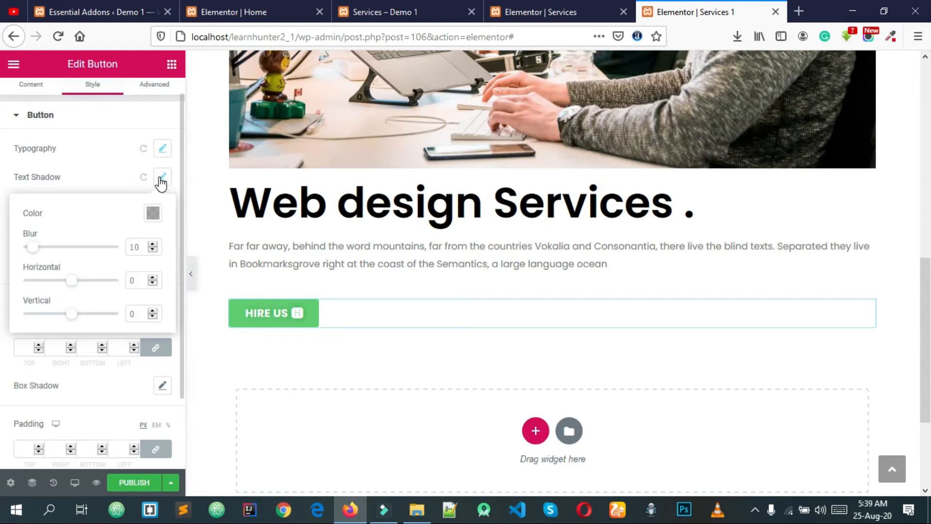
click(156, 214)
drag(115, 343, 125, 373)
drag(140, 407, 217, 403)
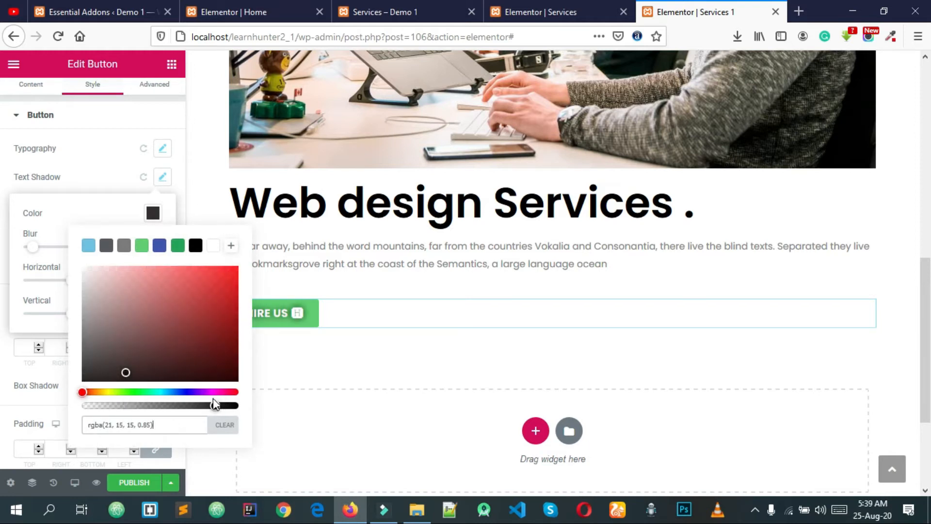
click(125, 181)
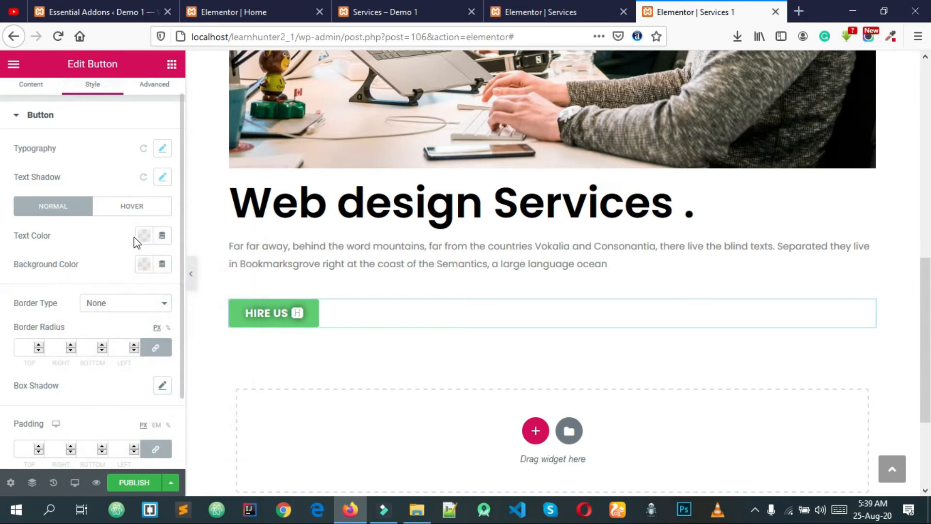
Set the button's normal text color to off-white #F8F8F8
click(141, 237)
click(76, 296)
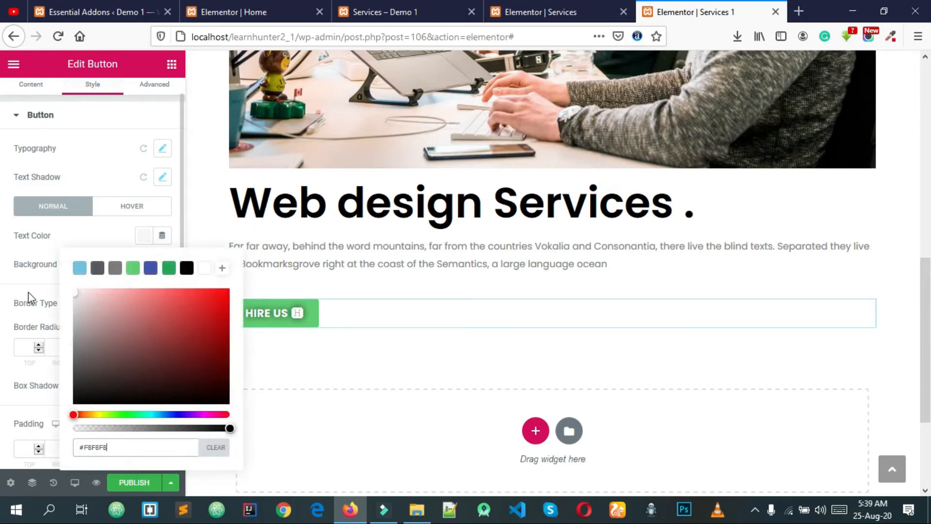
click(33, 252)
Try black and another sampled shade as the button's normal background color
click(145, 275)
click(182, 303)
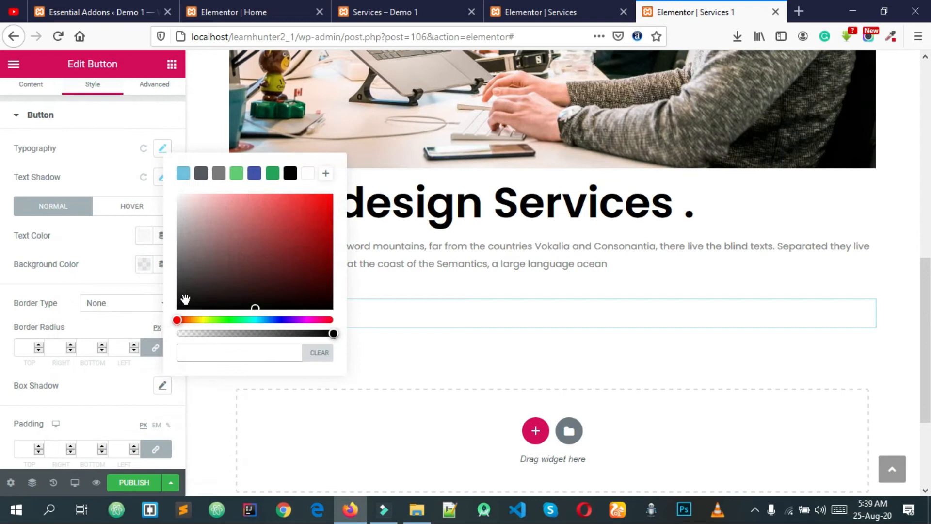
click(43, 244)
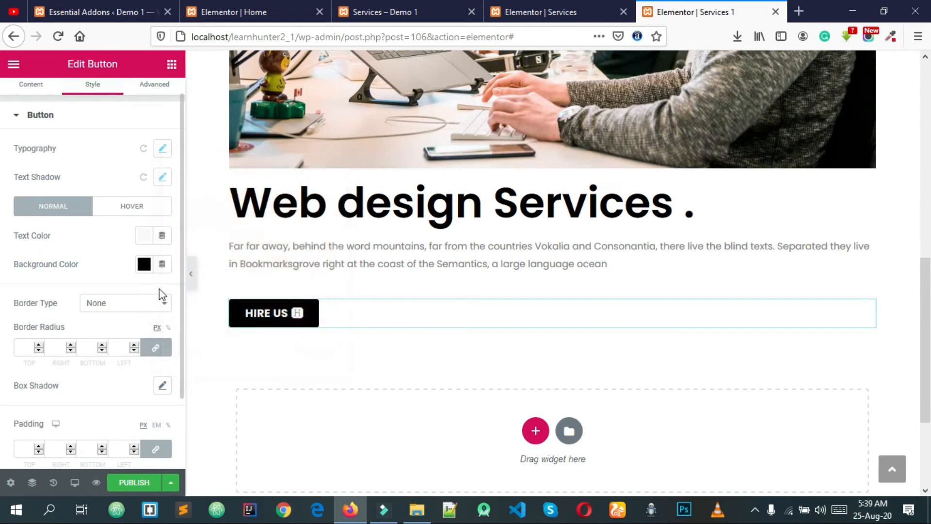
click(144, 263)
click(227, 247)
click(83, 276)
Set the button's normal background color to bright red #FC0014
click(144, 264)
click(327, 319)
drag(317, 223, 328, 195)
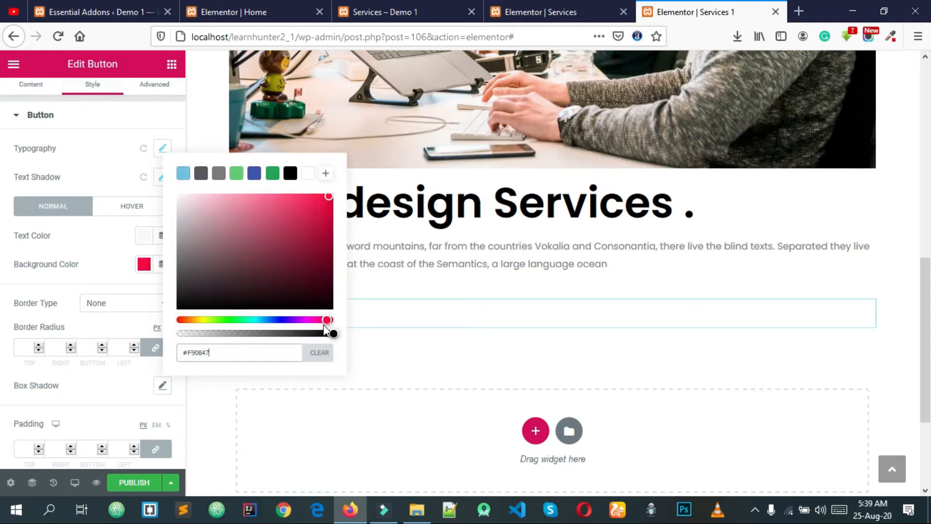
drag(291, 246, 336, 199)
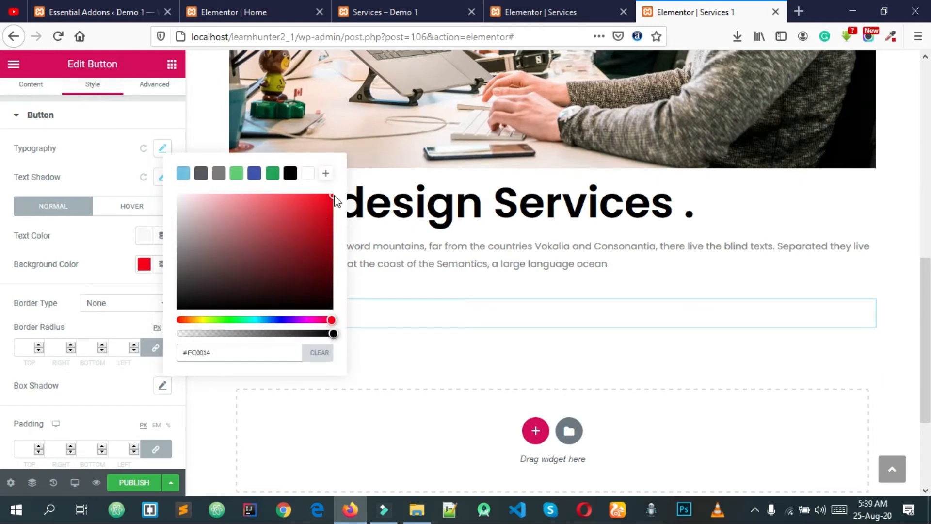
click(139, 248)
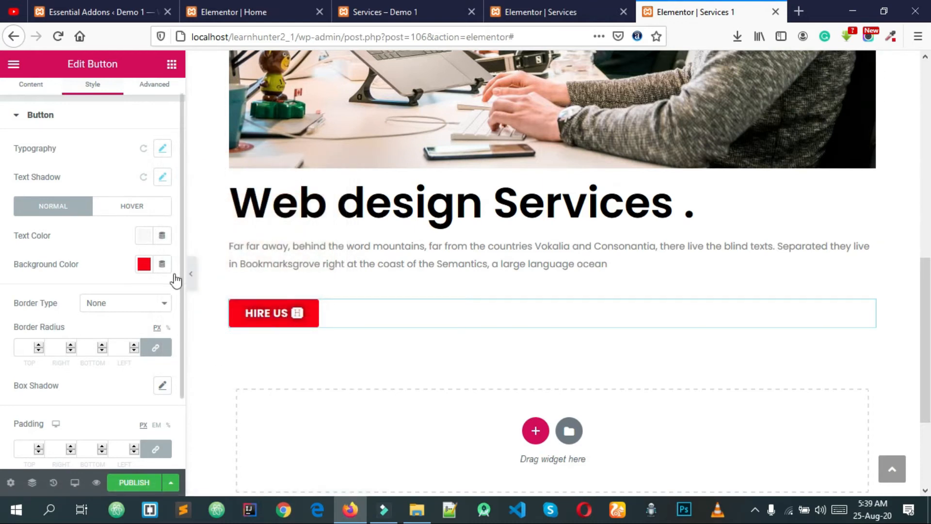
Give the button's hover state a background in a darker red than its normal background, leaving the hover text color unset
click(125, 208)
click(142, 239)
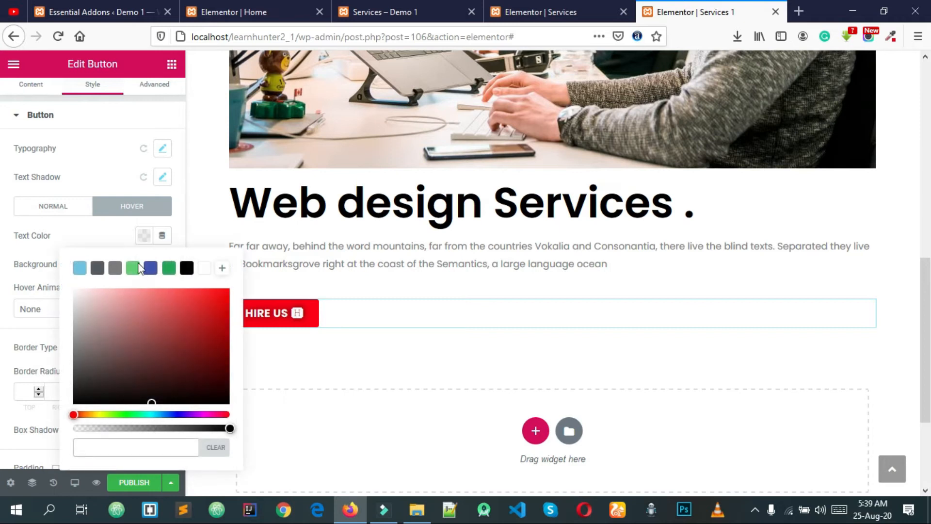
click(144, 241)
click(44, 208)
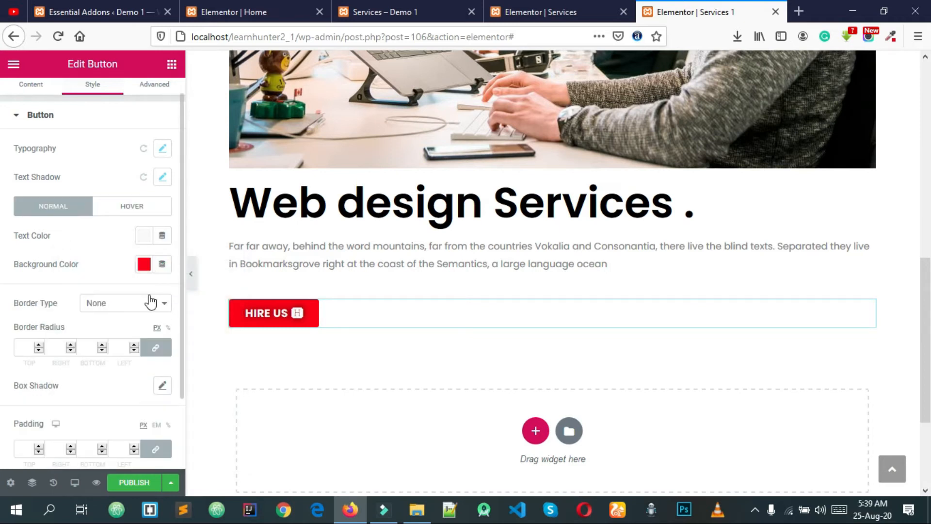
click(142, 269)
click(102, 273)
click(132, 205)
click(144, 267)
mouse_move(324, 220)
mouse_down()
mouse_move(333, 204)
mouse_move(332, 218)
mouse_up()
click(232, 312)
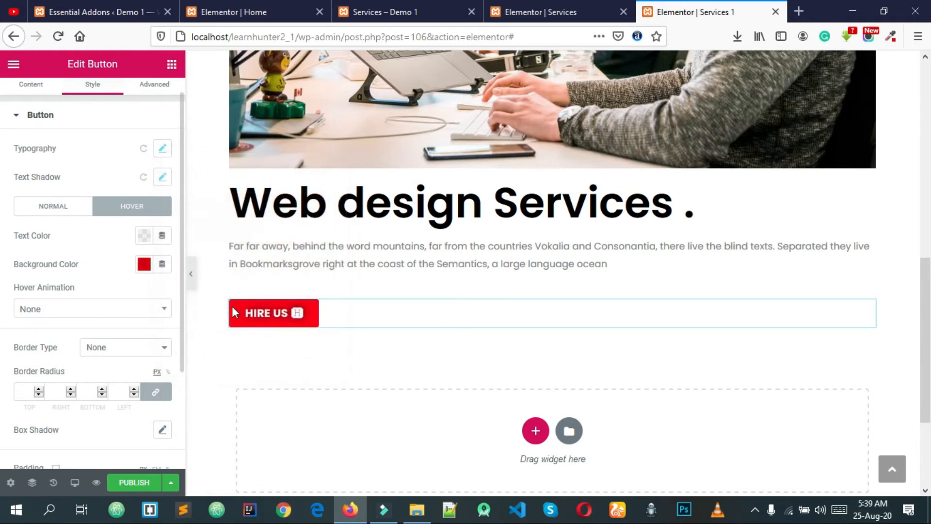
Try the Shrink, Pulse Grow, Pulse Shrink and Pulse hover animations on the Hire Us button
click(90, 310)
click(46, 376)
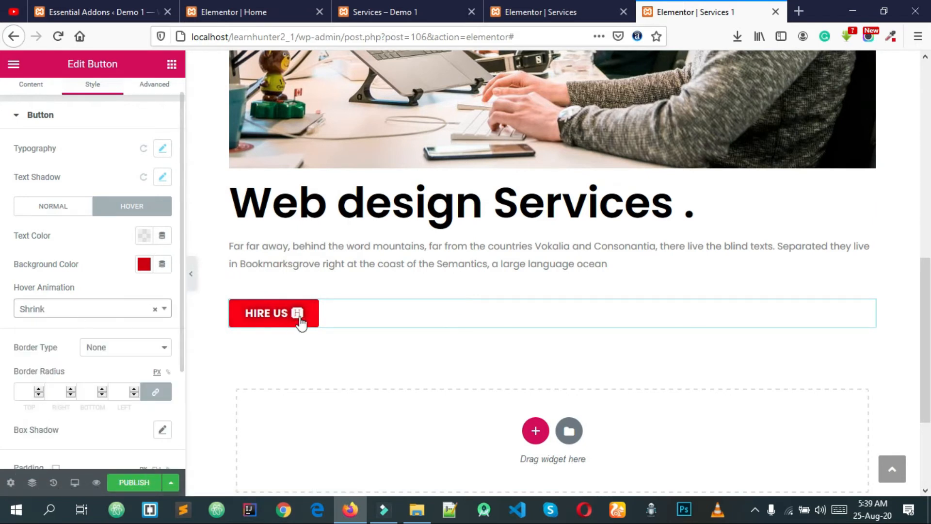
click(63, 312)
click(71, 396)
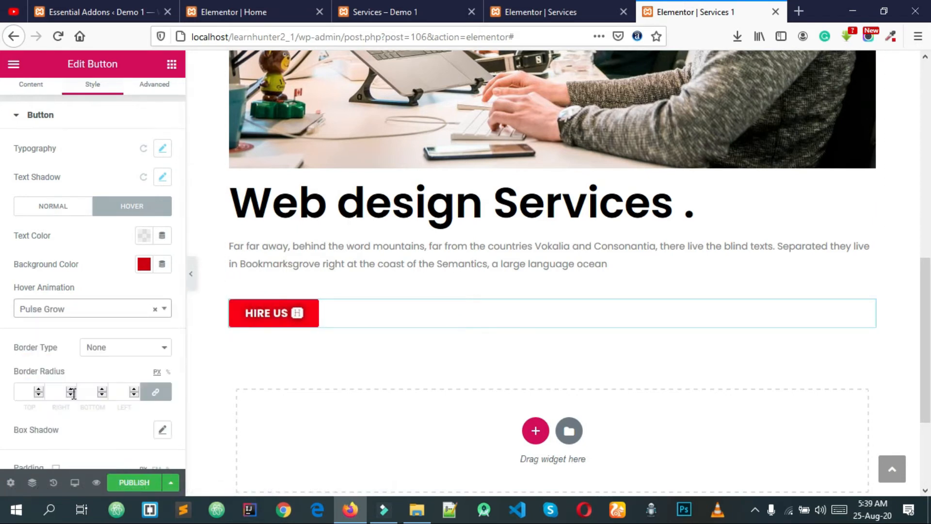
click(80, 311)
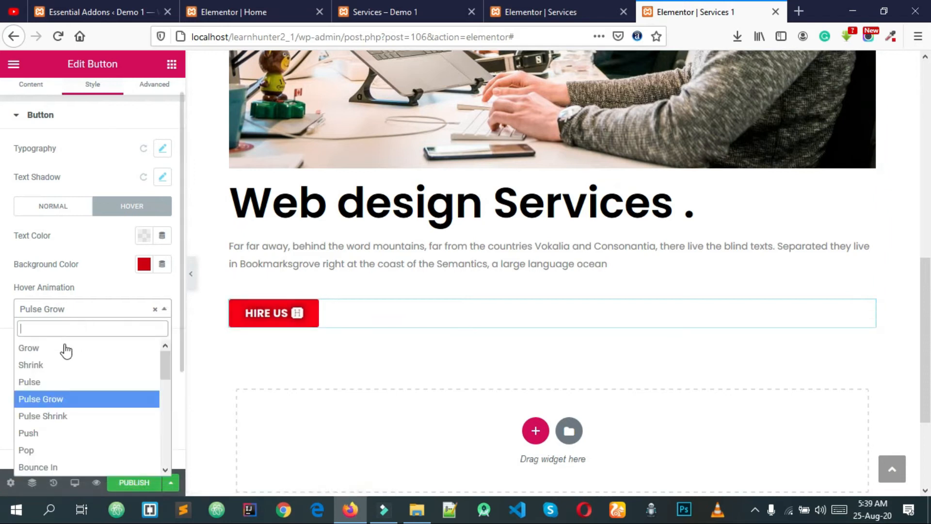
click(42, 415)
click(22, 310)
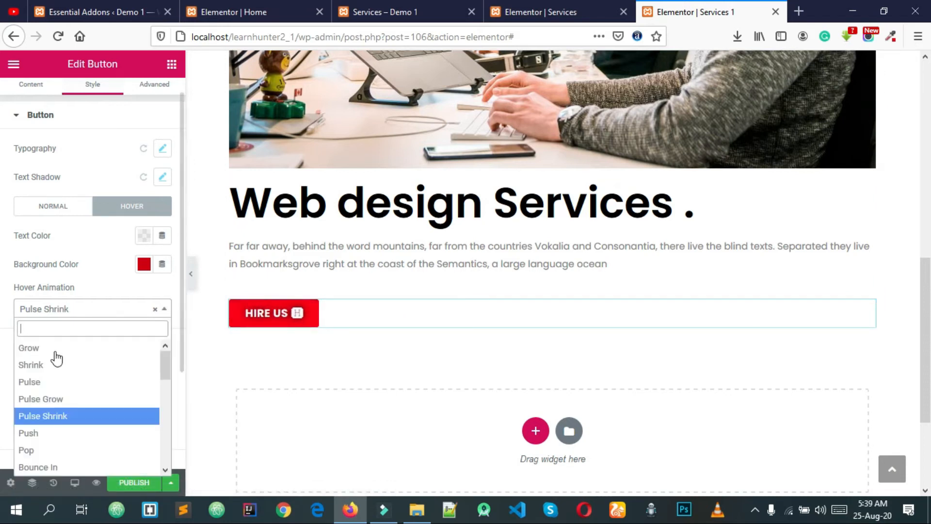
click(50, 382)
Set the button's hover animation to Pulse Grow and preview it on the Hire Us button
click(54, 308)
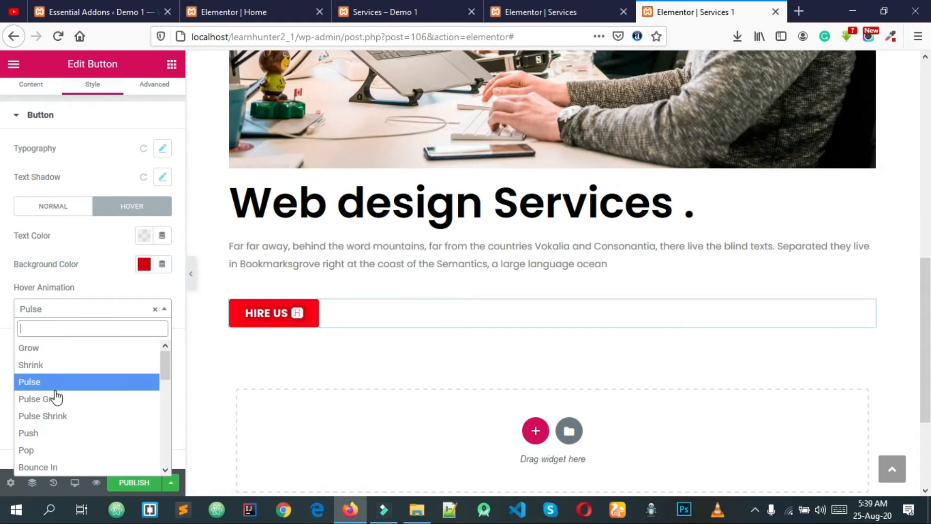
click(48, 398)
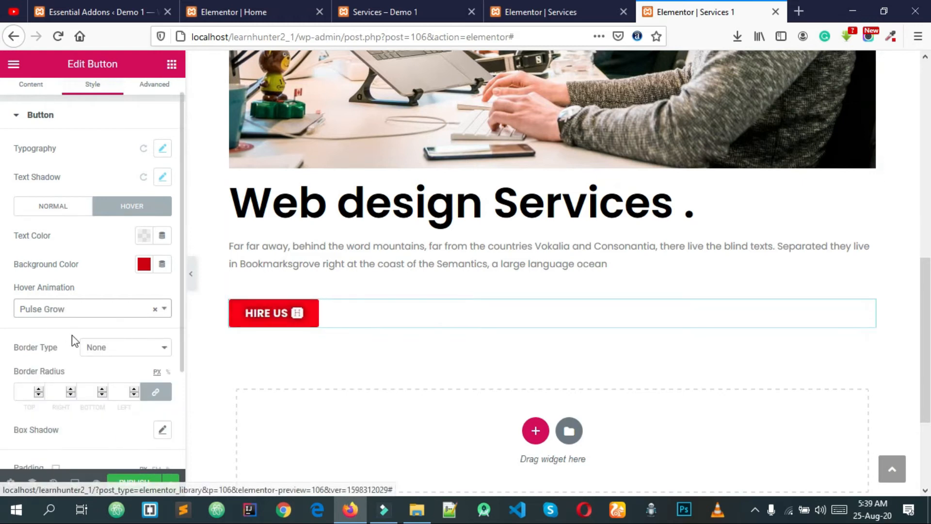
scroll(82, 342, down, 1)
scroll(75, 352, down, 1)
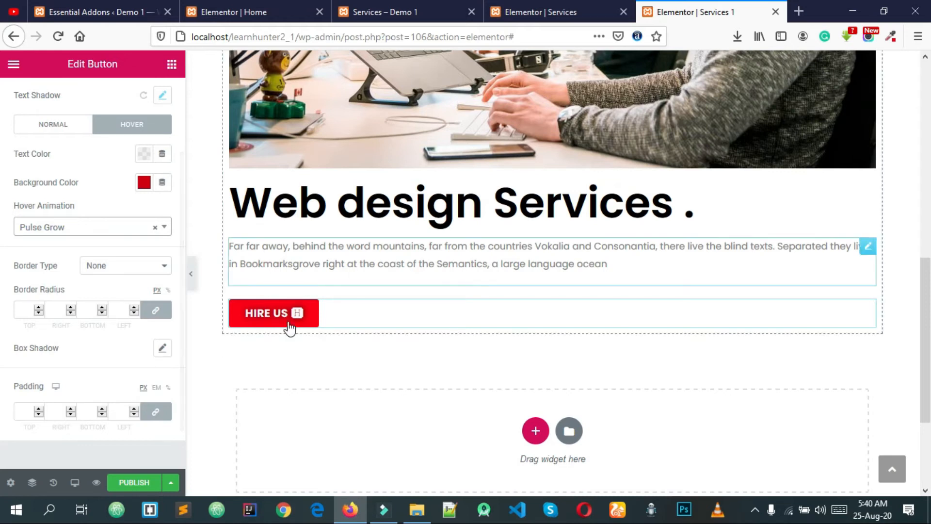
Try 20 px top and bottom padding in the button widget's advanced settings, and reset all sides to 0 with the values linked
scroll(94, 335, up, 3)
click(153, 96)
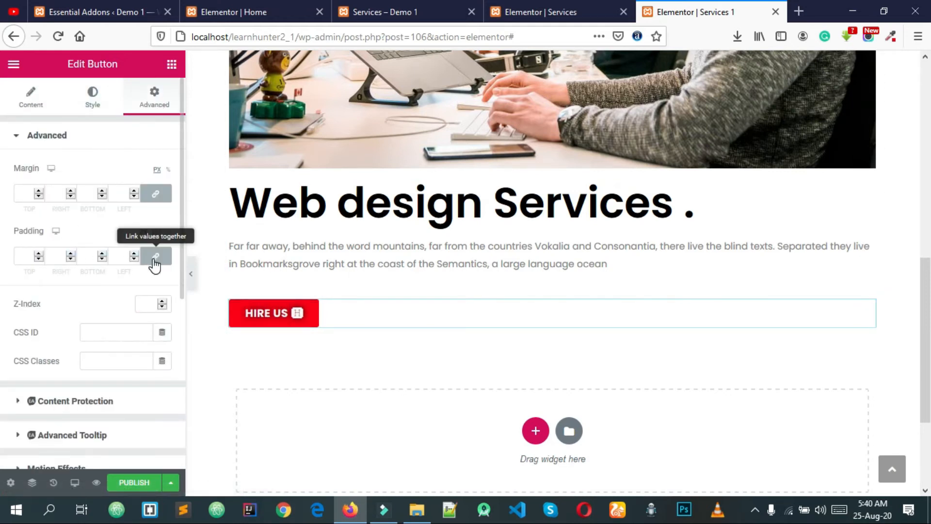
click(155, 256)
text(20)
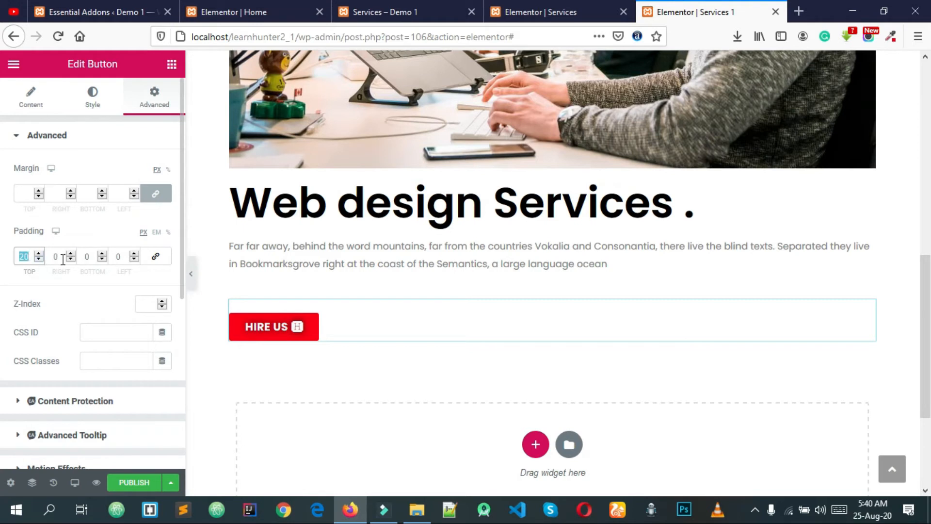
click(89, 255)
text(20)
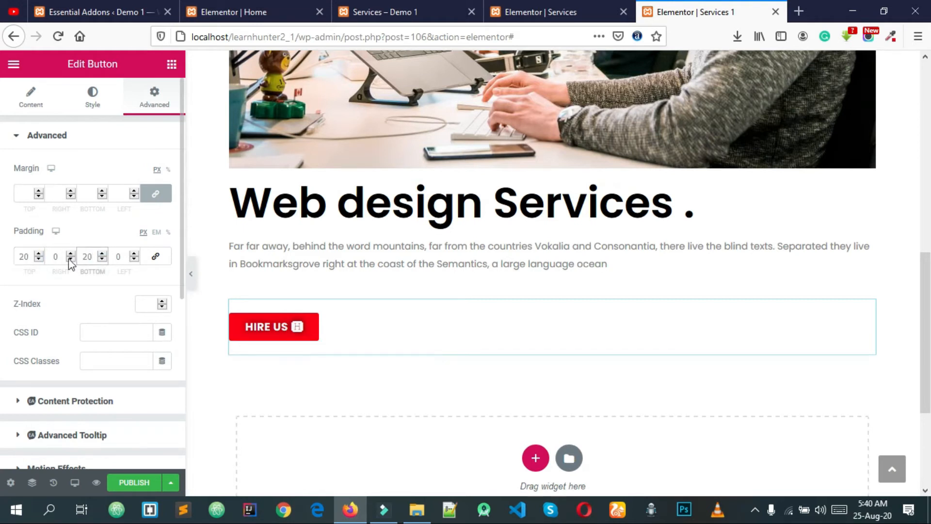
text(0)
double_click(29, 256)
key(ctrl+c)
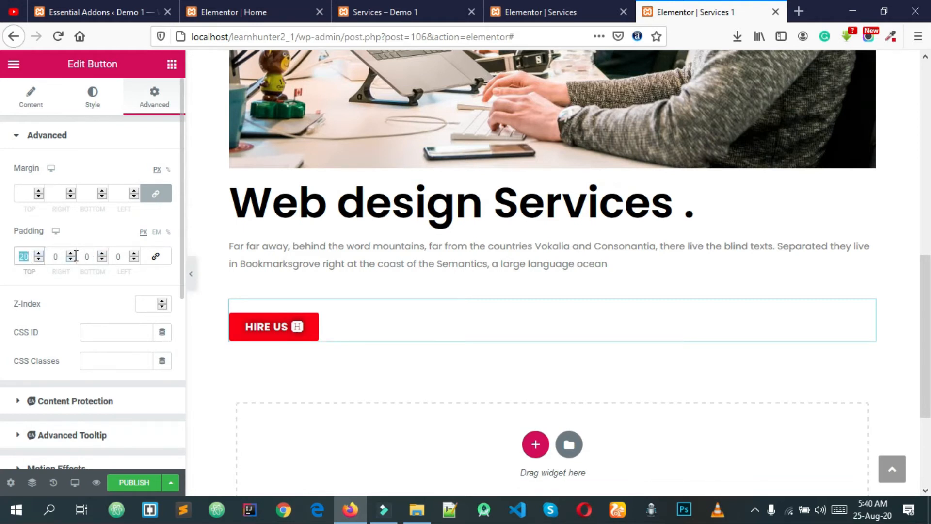
text(0)
click(155, 256)
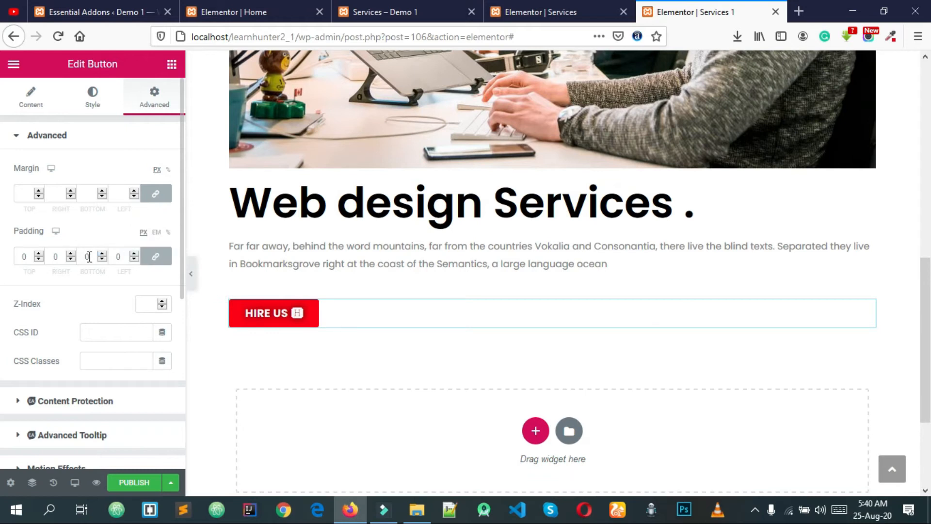
Unlink the padding values in the button's style settings and set top, right, bottom and left to 20 px
click(92, 99)
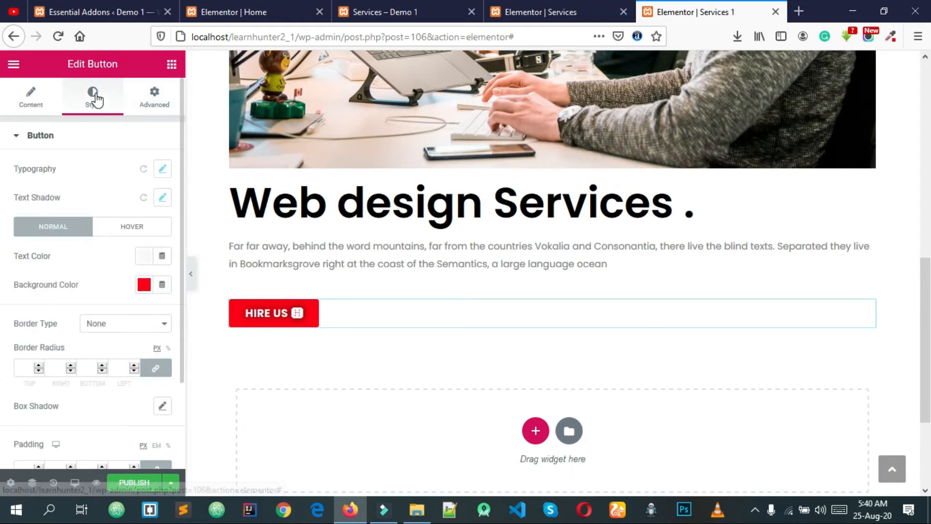
scroll(109, 290, down, 3)
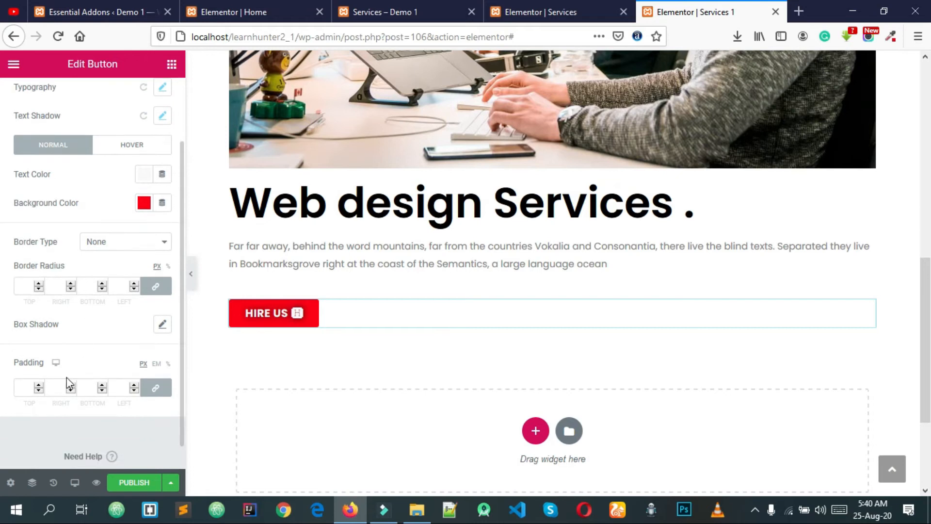
click(155, 388)
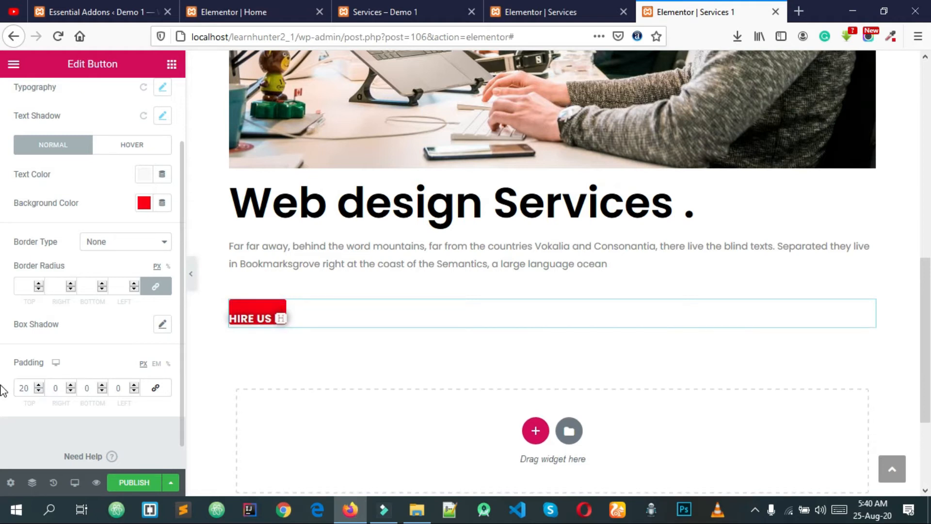
drag(98, 388, 37, 387)
key(ctrl+v)
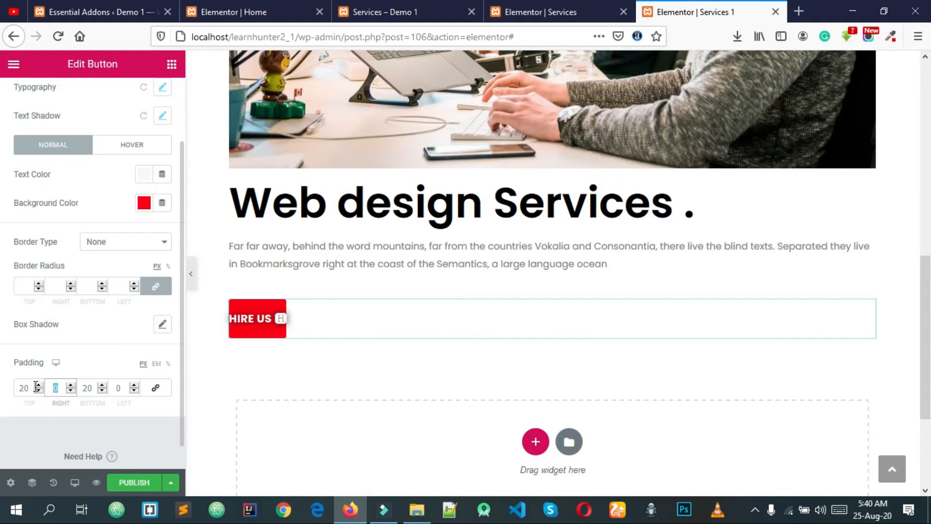
key(ctrl+v)
double_click(121, 389)
key(ctrl+v)
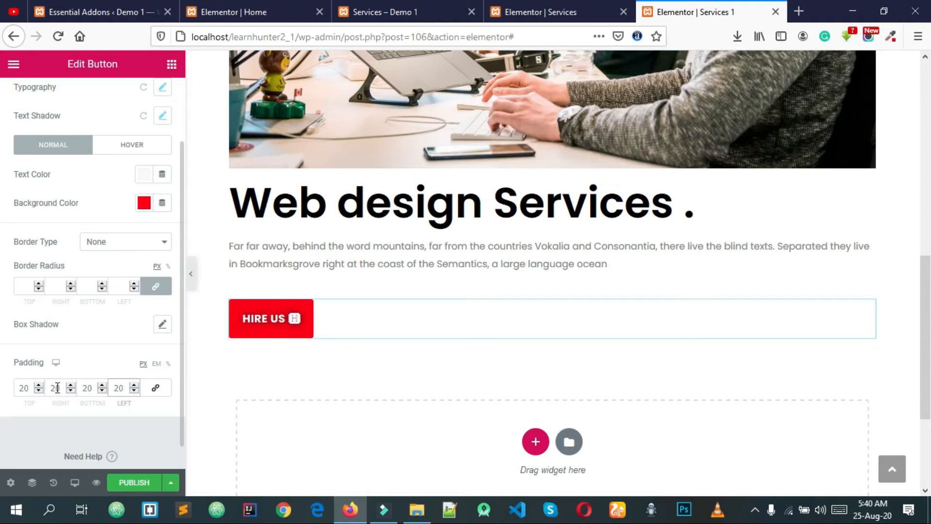
Set the button's right and left padding to 30 px and its top and bottom padding to 15 px, and publish the section
drag(60, 388, 49, 386)
text(30)
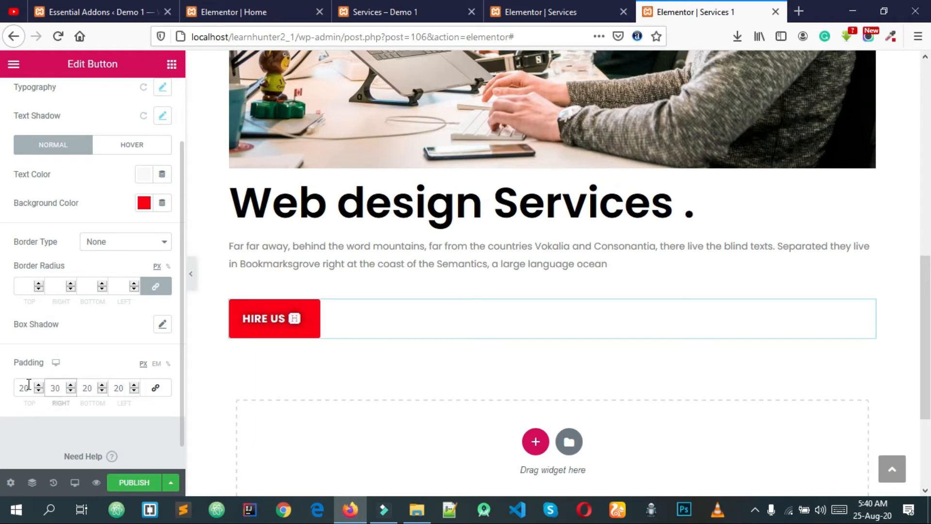
double_click(116, 388)
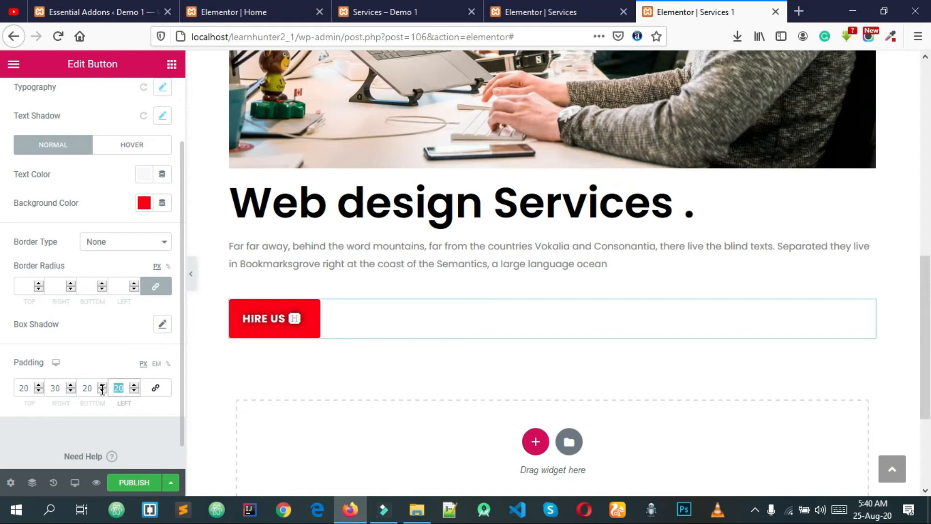
text(30)
click(87, 387)
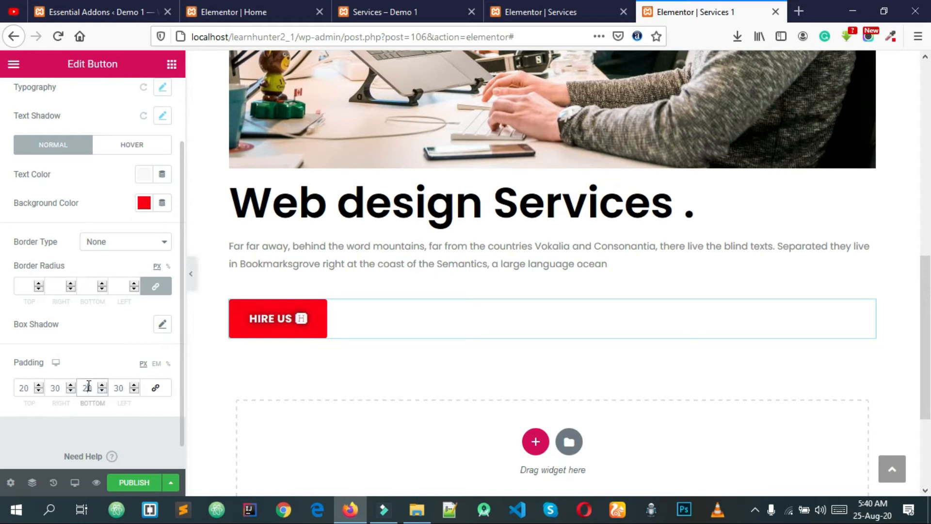
text(15)
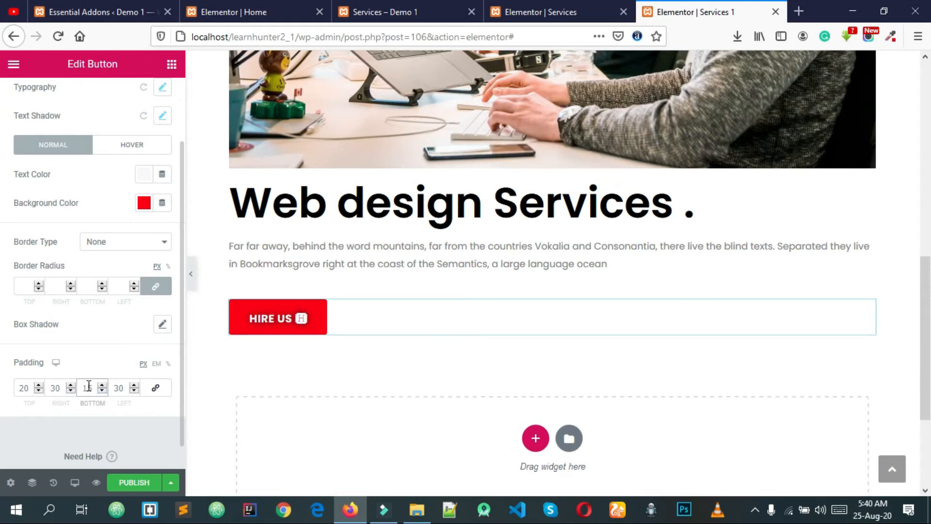
double_click(24, 388)
text(15)
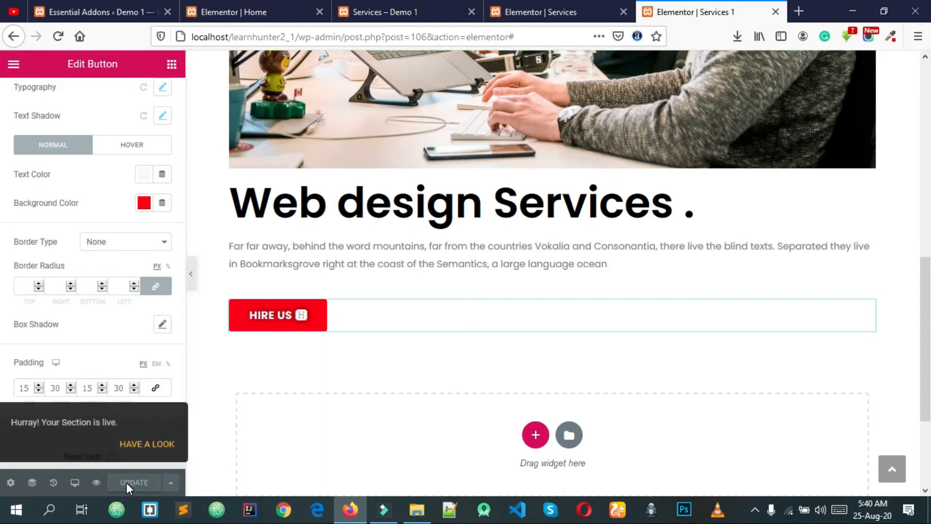
Preview the published Services 1 section in the browser and return to its editor
click(96, 483)
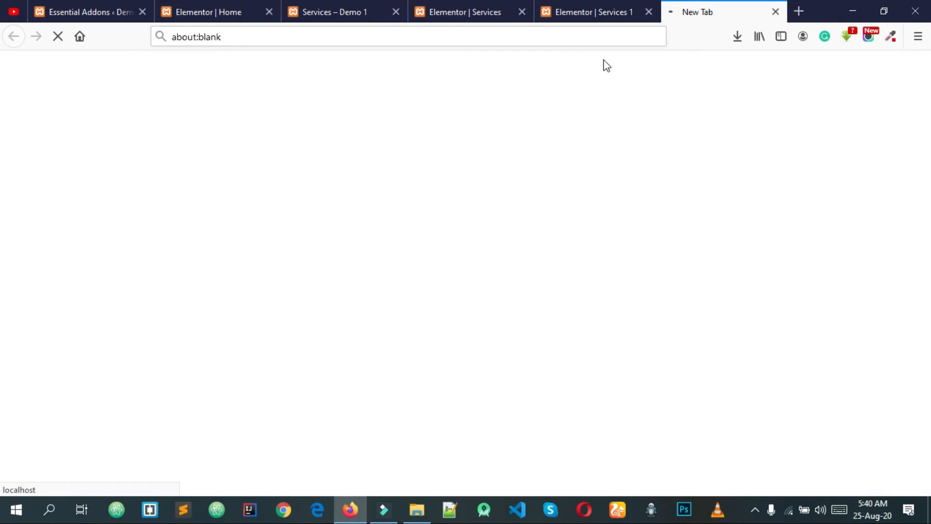
scroll(494, 228, down, 10)
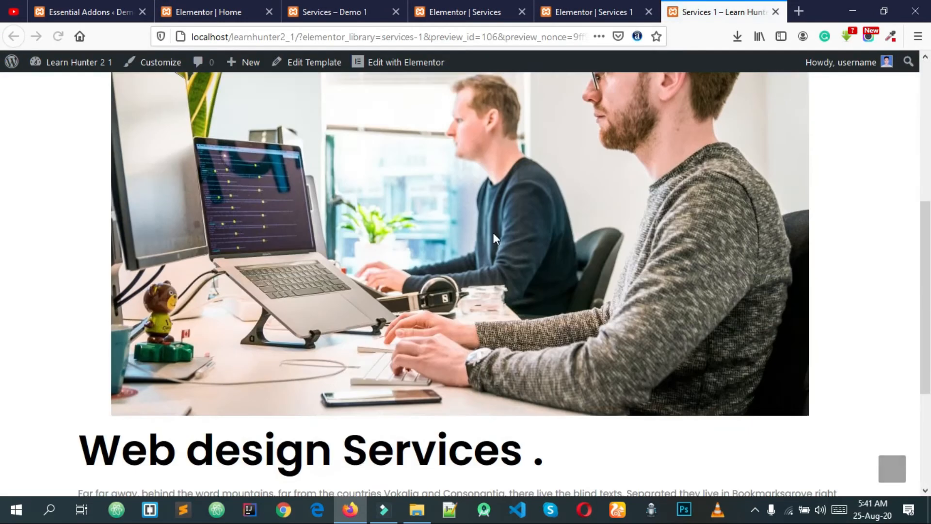
scroll(342, 257, up, 4)
key(ctrl+Page_Up)
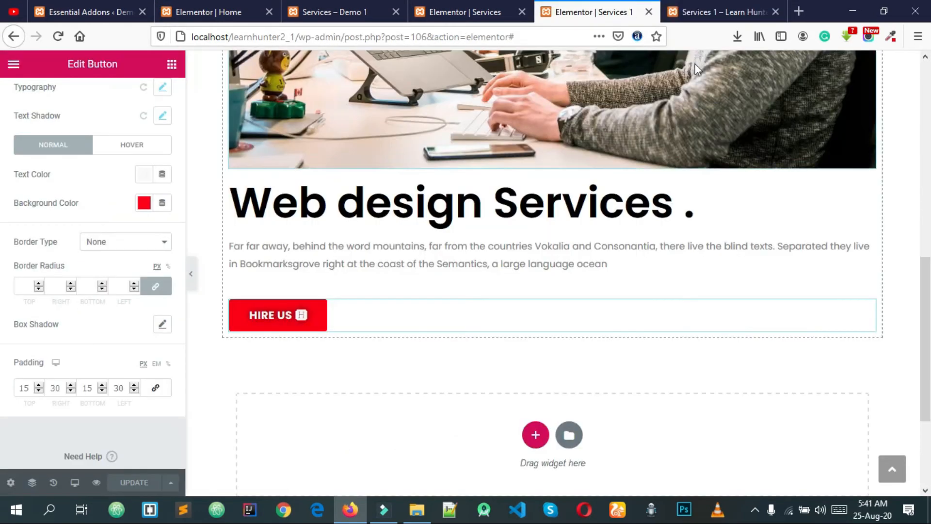
scroll(261, 197, up, 10)
Check the saved templates offered for the Web Design Services tab on the Services page and reload that page's editor
click(461, 9)
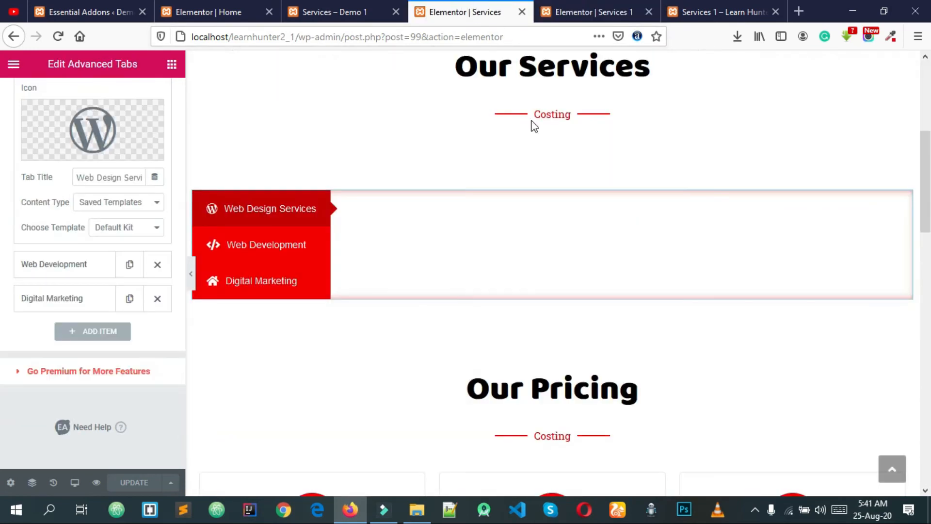
scroll(437, 175, up, 2)
scroll(562, 167, down, 1)
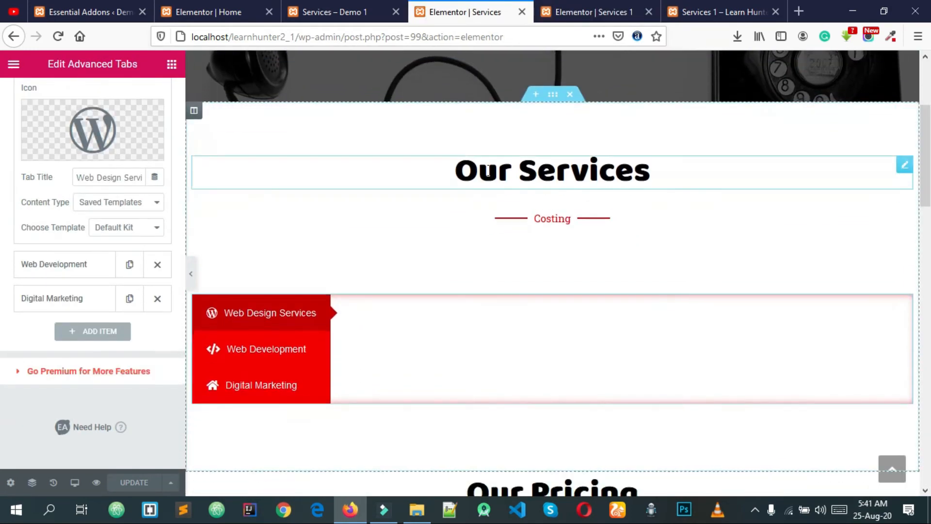
scroll(456, 167, up, 1)
scroll(120, 182, up, 2)
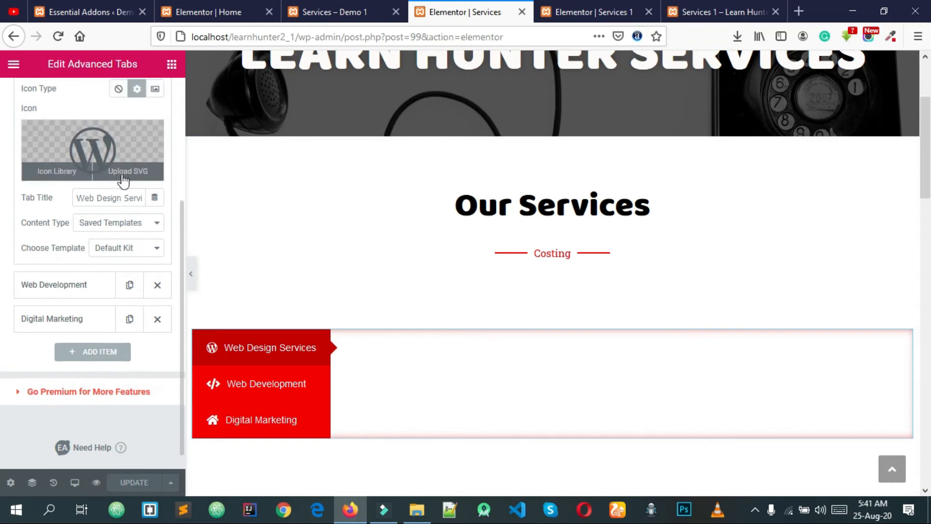
scroll(114, 206, down, 2)
click(115, 226)
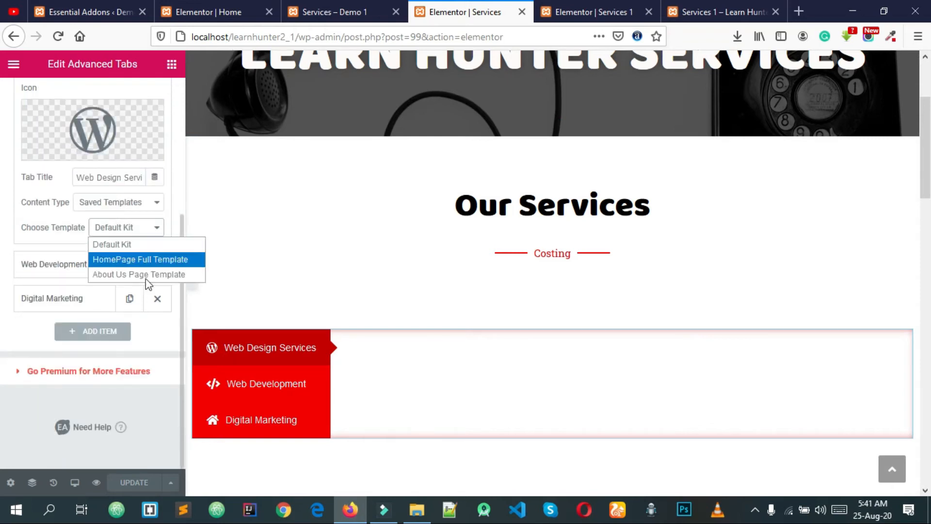
click(129, 224)
click(59, 38)
Exit the Services 1 editor to the WordPress dashboard and open the Saved Templates list
click(594, 11)
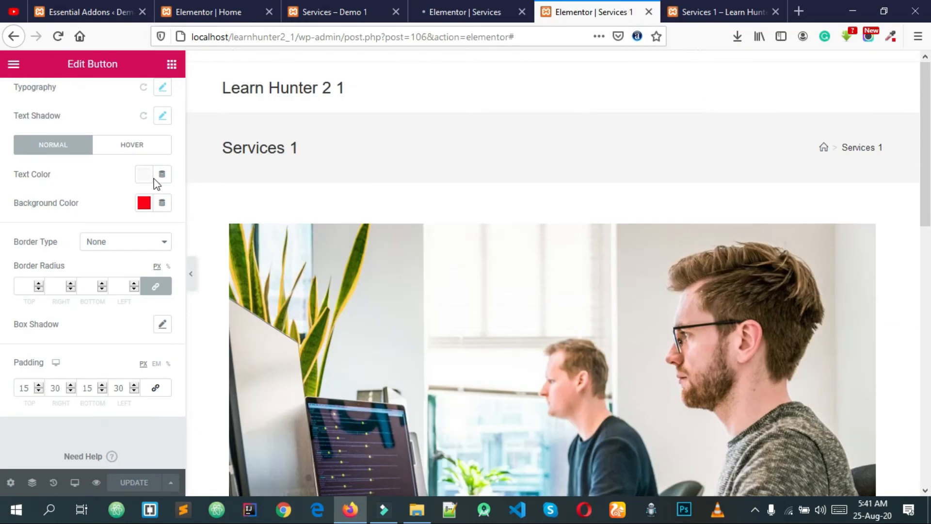
click(13, 64)
click(97, 448)
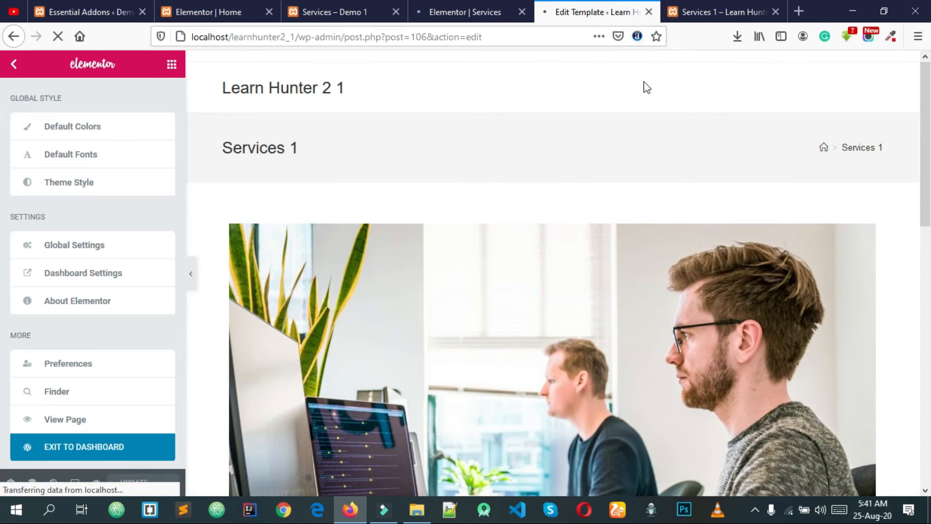
scroll(383, 199, down, 3)
scroll(386, 200, up, 3)
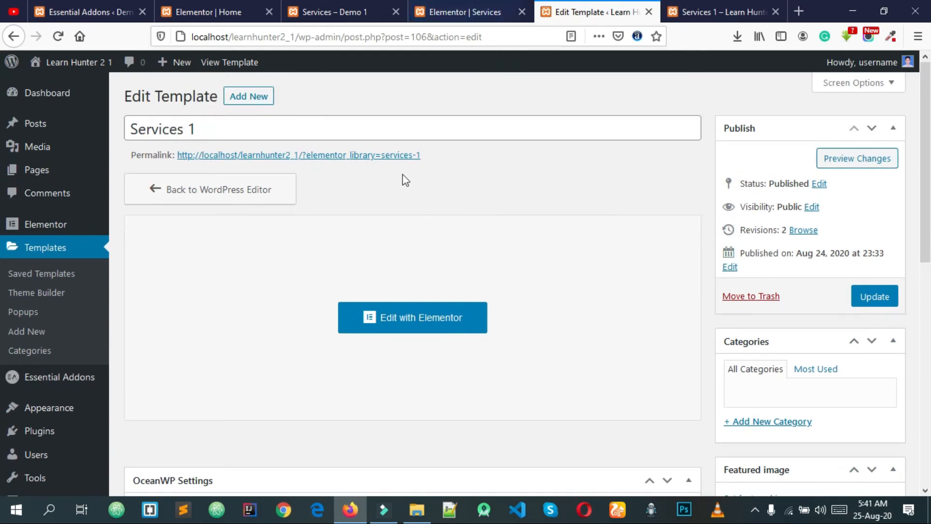
scroll(420, 183, down, 2)
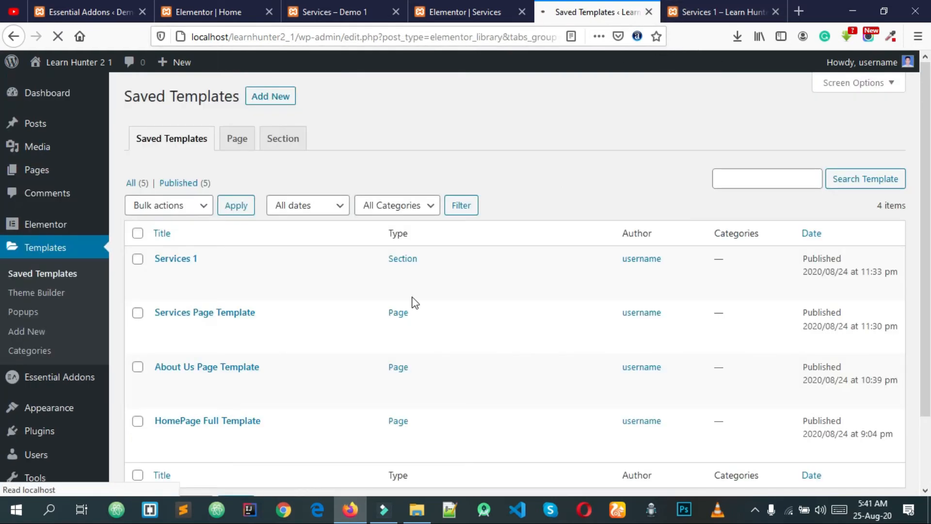
scroll(413, 301, down, 2)
Close the Services 1 preview and open the Our Services Advanced Tabs widget for editing on the Services page
click(708, 11)
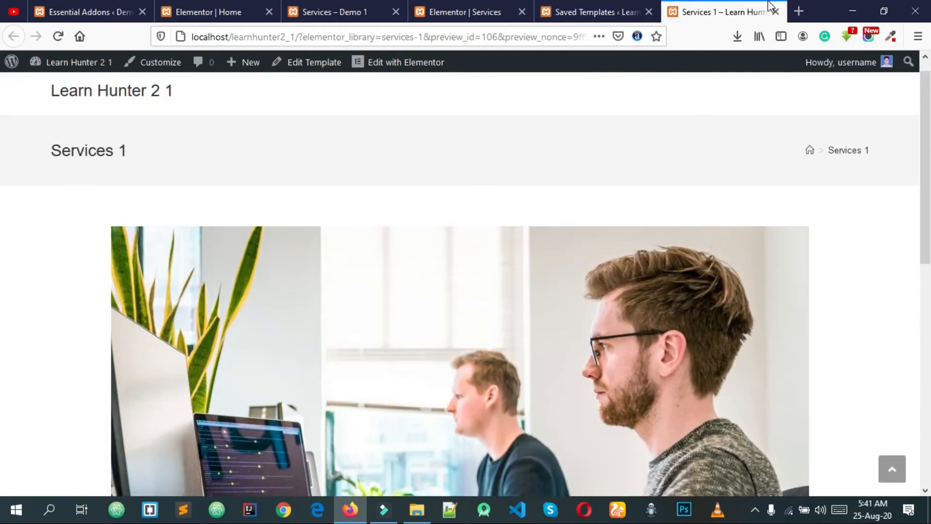
click(775, 12)
click(580, 10)
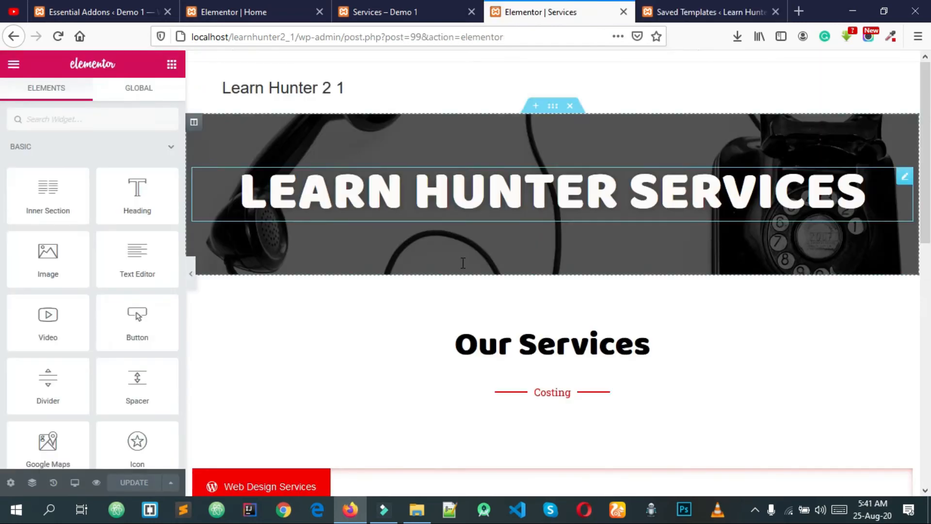
scroll(474, 282, down, 3)
scroll(502, 228, down, 5)
click(312, 145)
scroll(301, 146, up, 7)
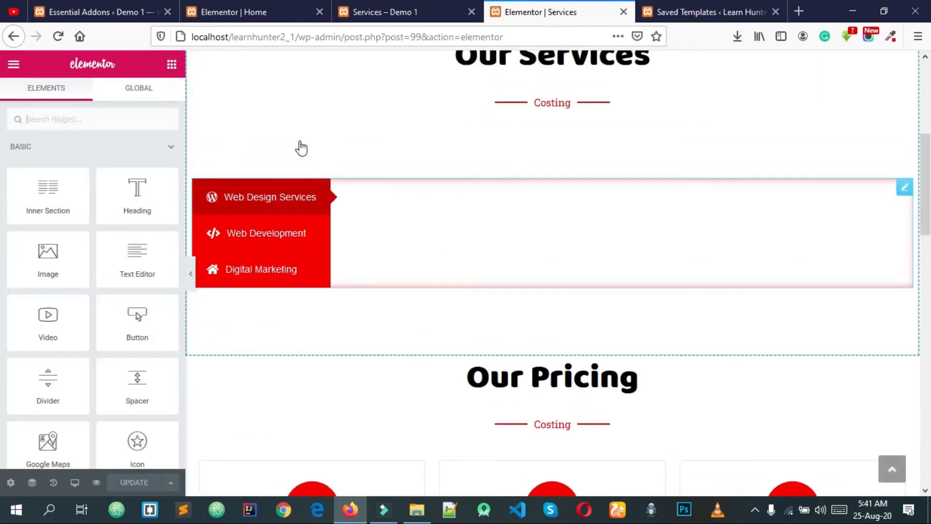
scroll(298, 214, up, 1)
click(81, 264)
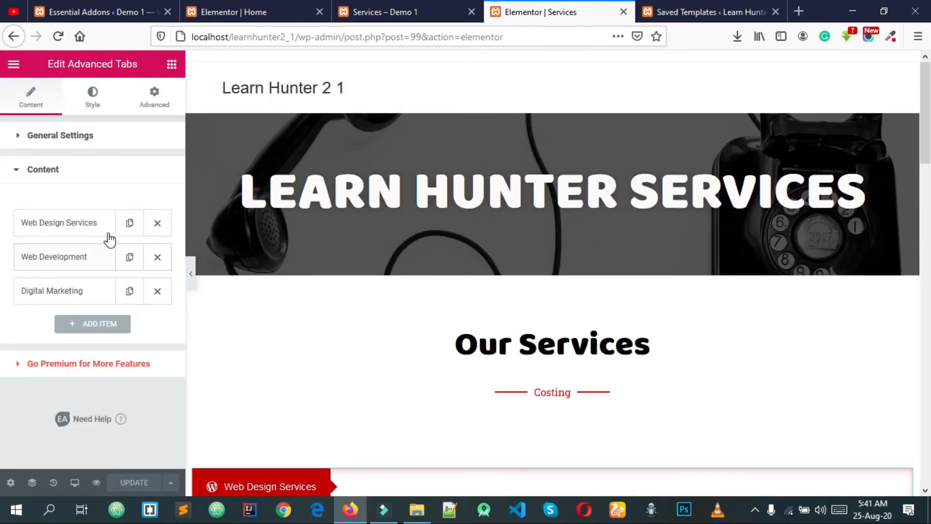
Assign the saved template Services 1 to the Web Design Services tab item
click(83, 233)
scroll(109, 290, down, 1)
scroll(112, 296, down, 1)
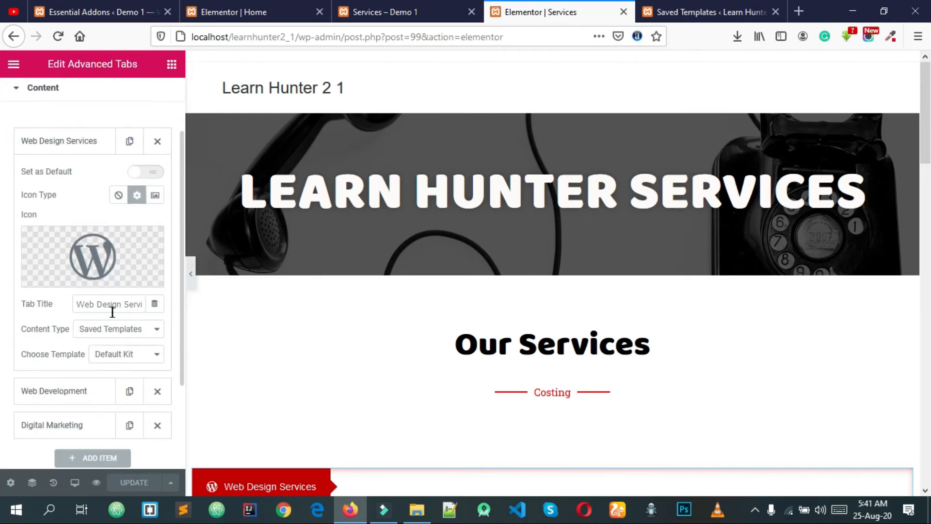
scroll(83, 291, down, 3)
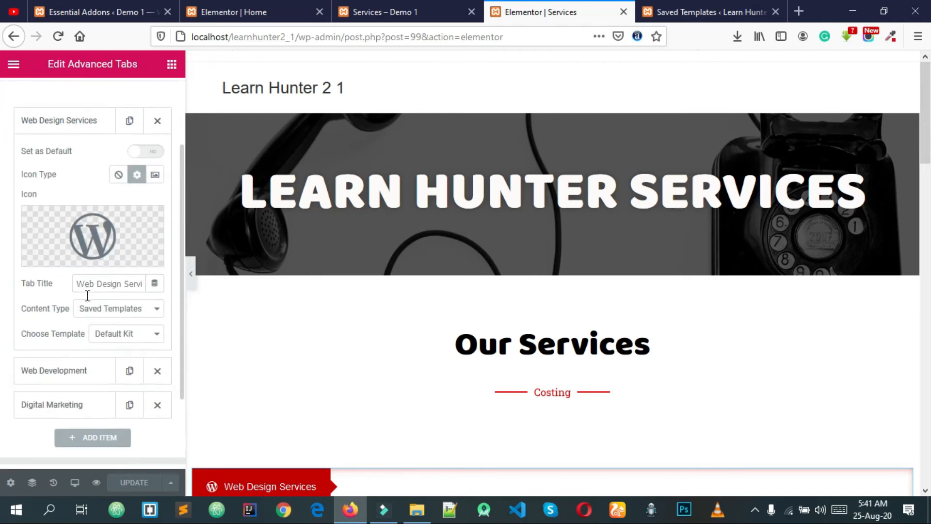
scroll(361, 297, down, 6)
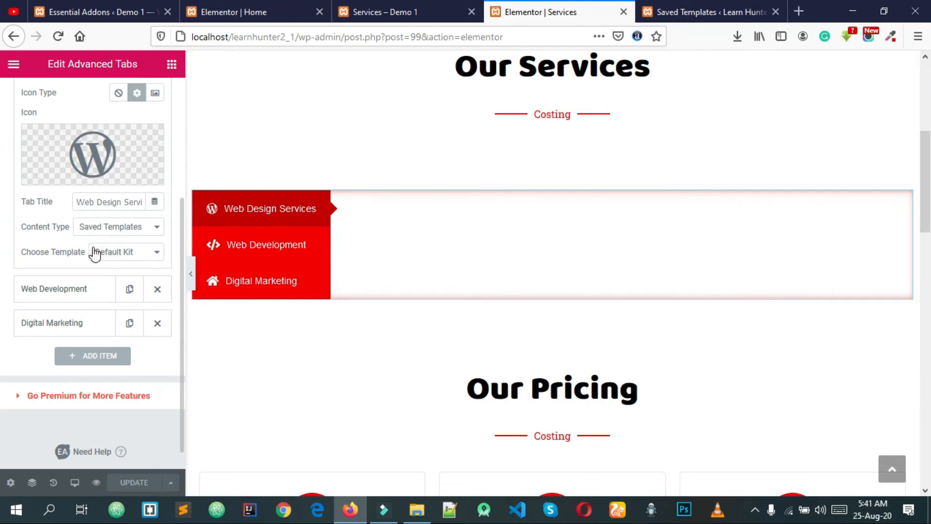
click(100, 253)
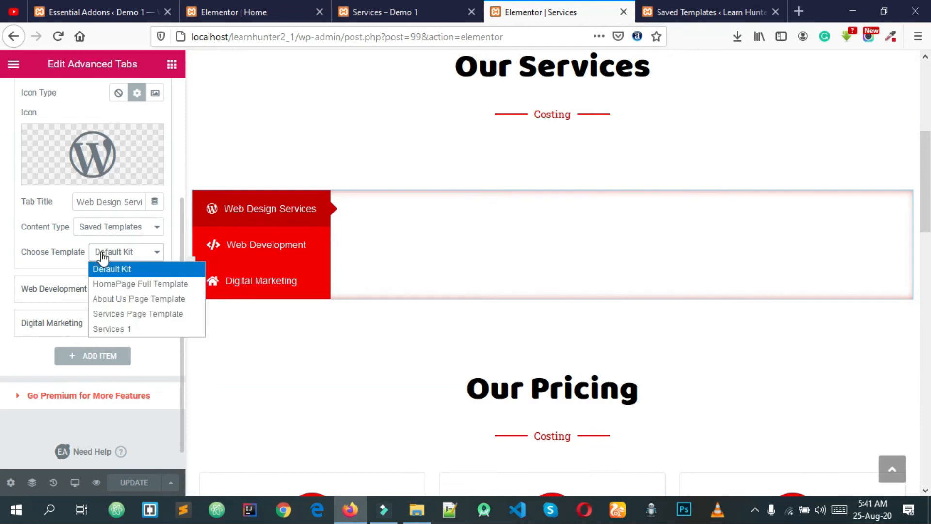
click(126, 327)
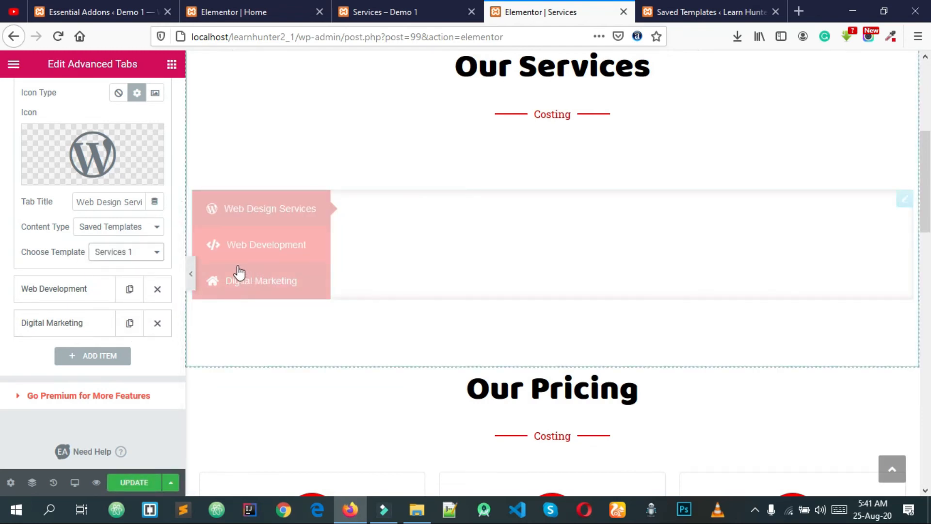
Review the template content inside the Web Design Services tab and update the Services page
scroll(504, 266, down, 8)
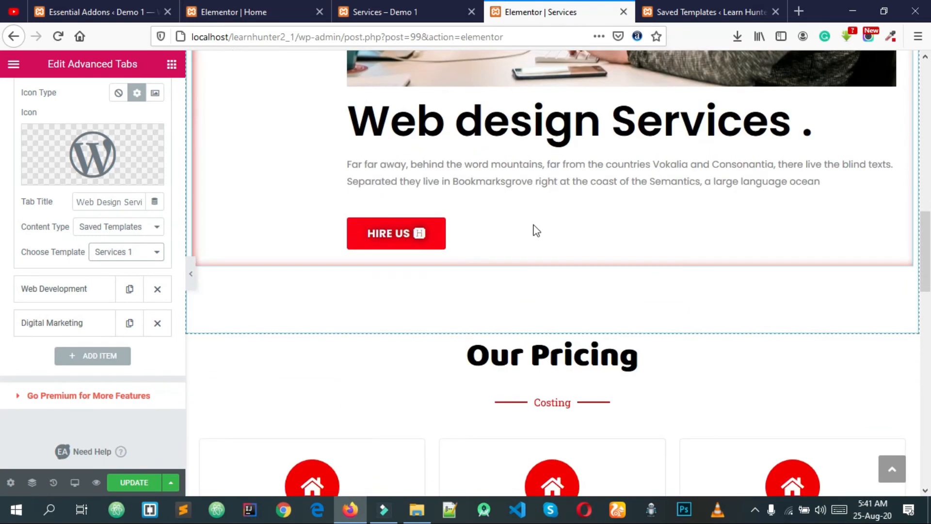
scroll(378, 256, up, 7)
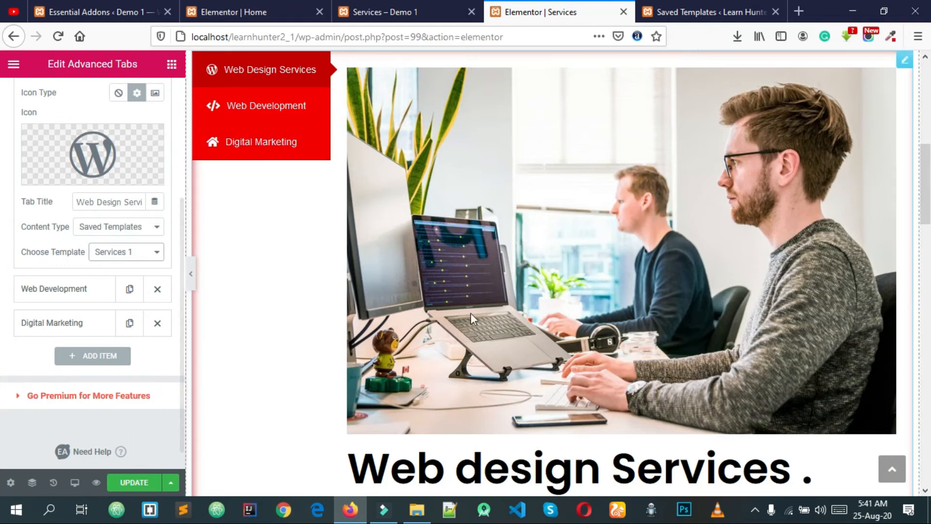
scroll(270, 329, down, 1)
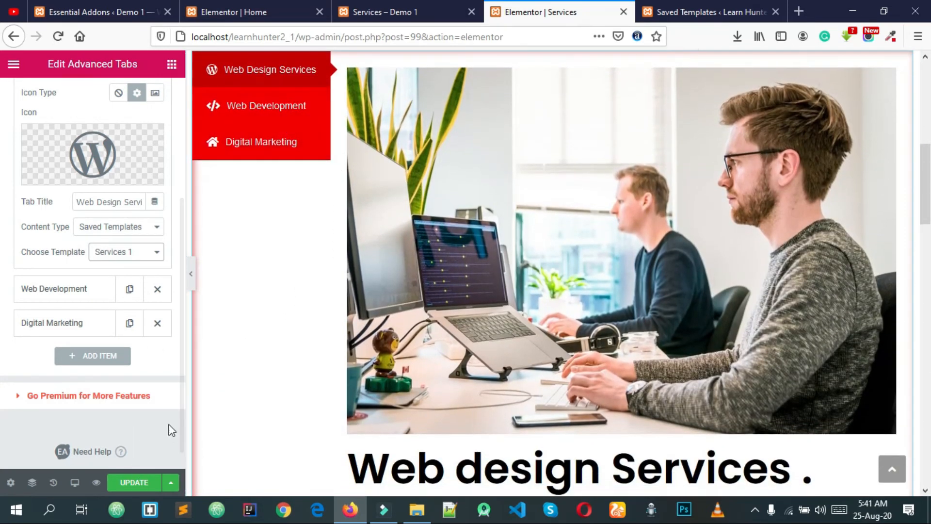
click(135, 482)
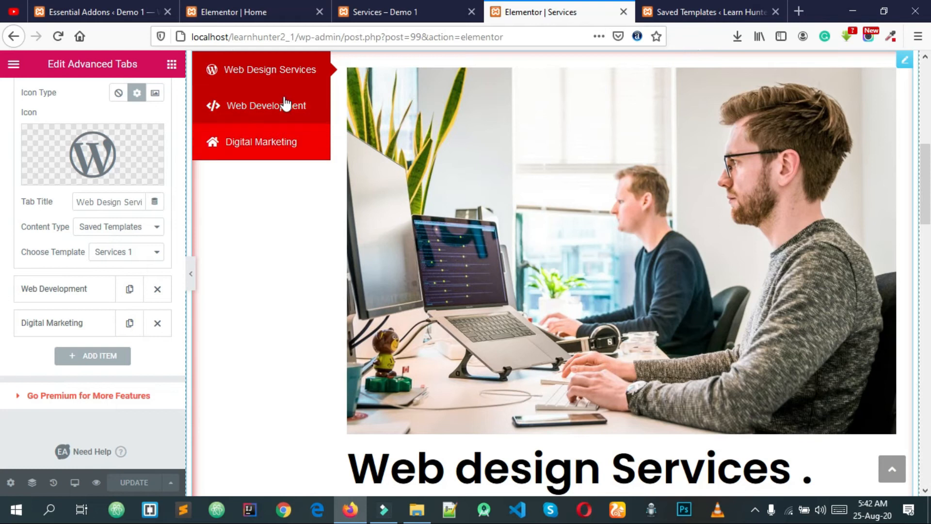
View the Digital Marketing and Web Development tabs on the page and collapse the Web Design Services item's settings
click(278, 141)
click(286, 104)
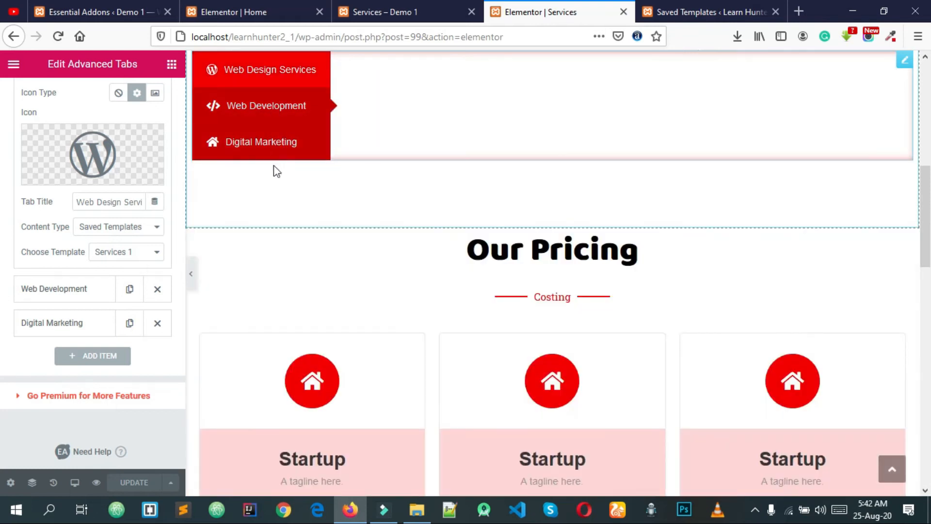
scroll(118, 207, up, 3)
click(66, 153)
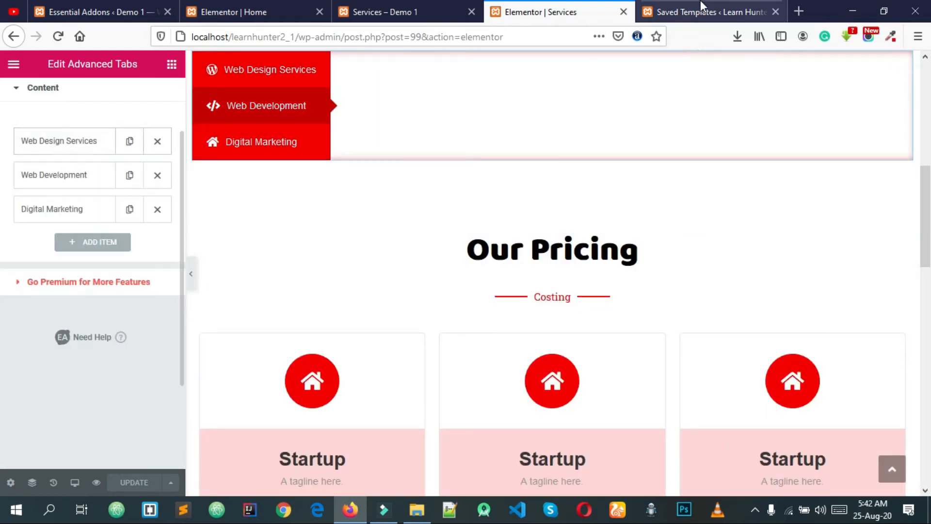
Start a template import on the Saved Templates page and browse to the Templates folder inside the first WordPress website course's source folder
click(652, 10)
scroll(234, 250, up, 3)
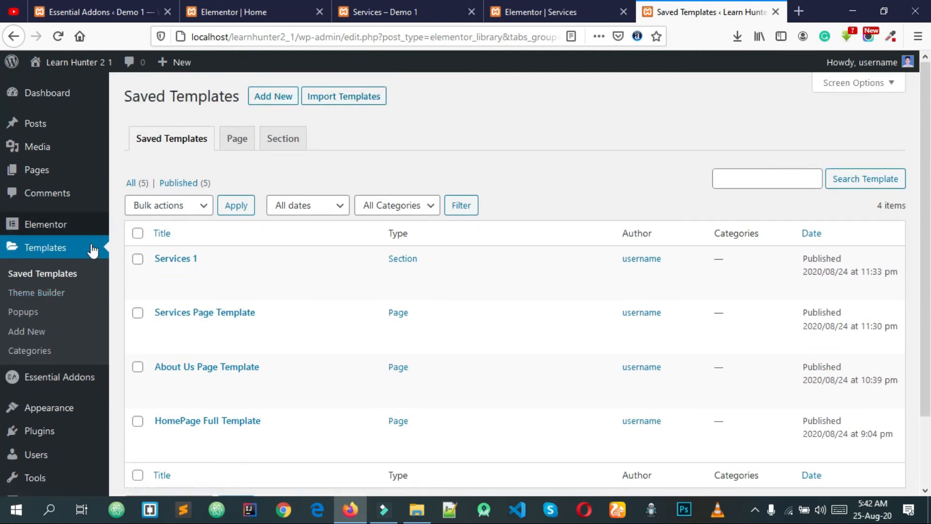
click(343, 99)
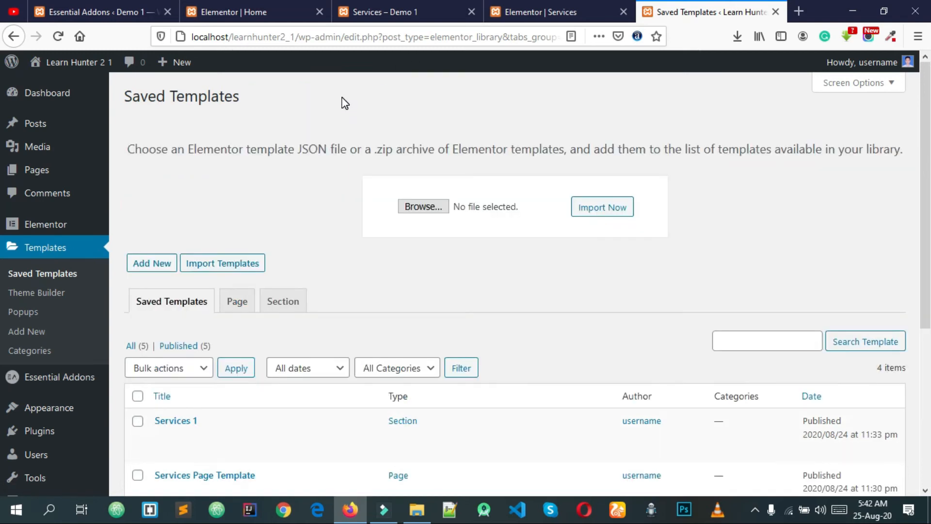
click(420, 206)
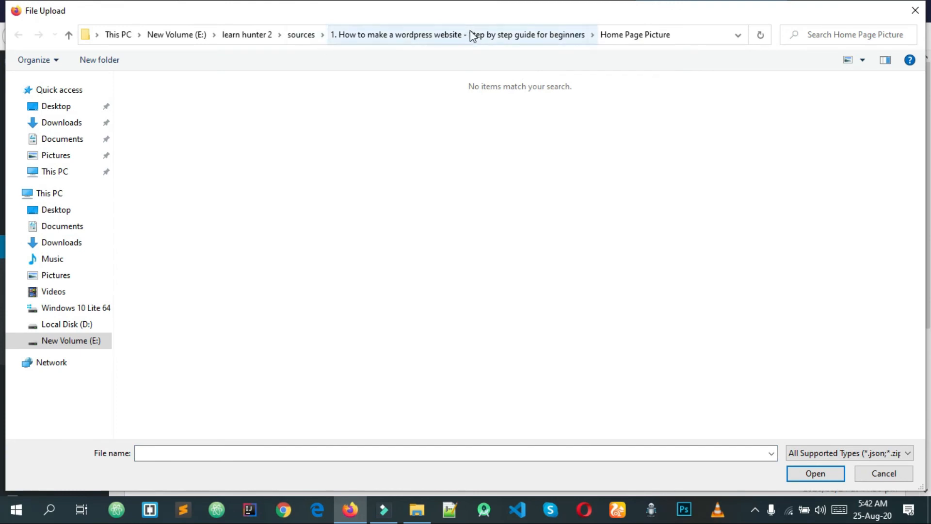
click(301, 35)
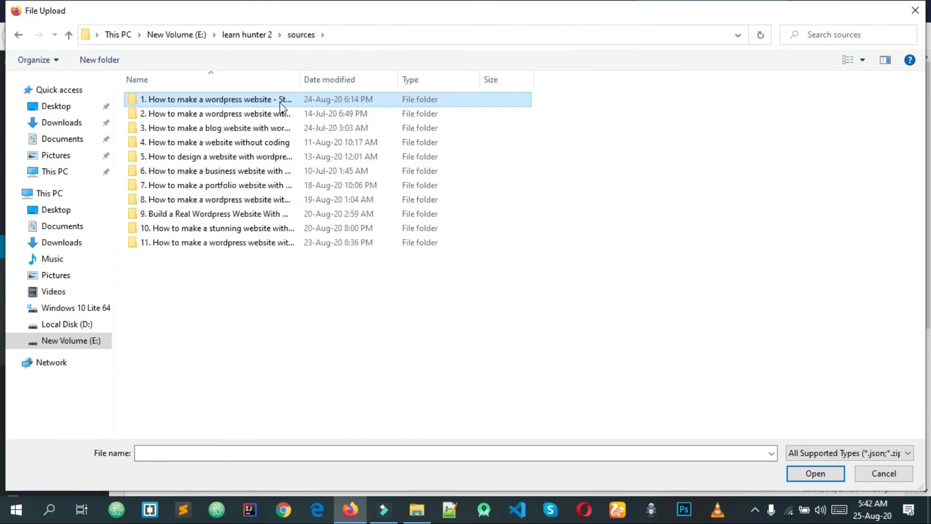
double_click(218, 103)
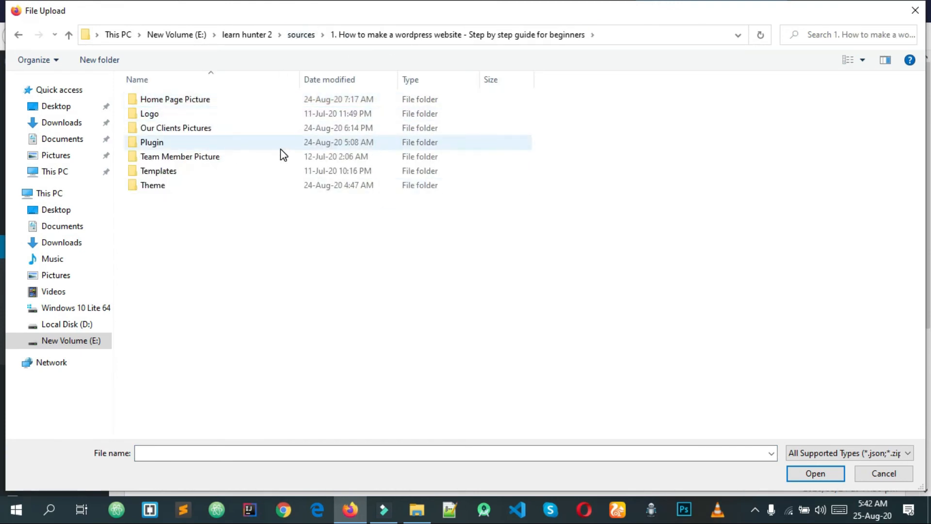
double_click(197, 173)
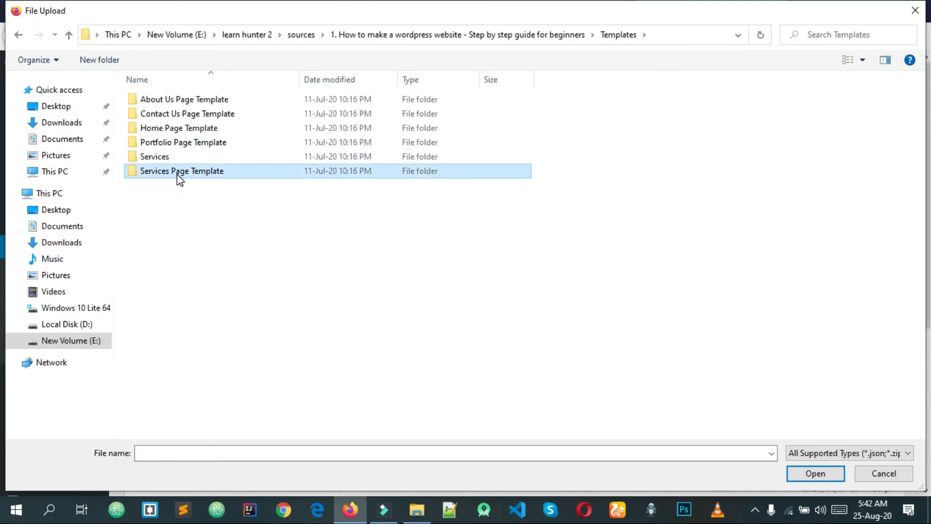
Choose elementor-226-2020-07-11.json from the Services folder as the template file for import
double_click(179, 174)
click(18, 35)
double_click(172, 156)
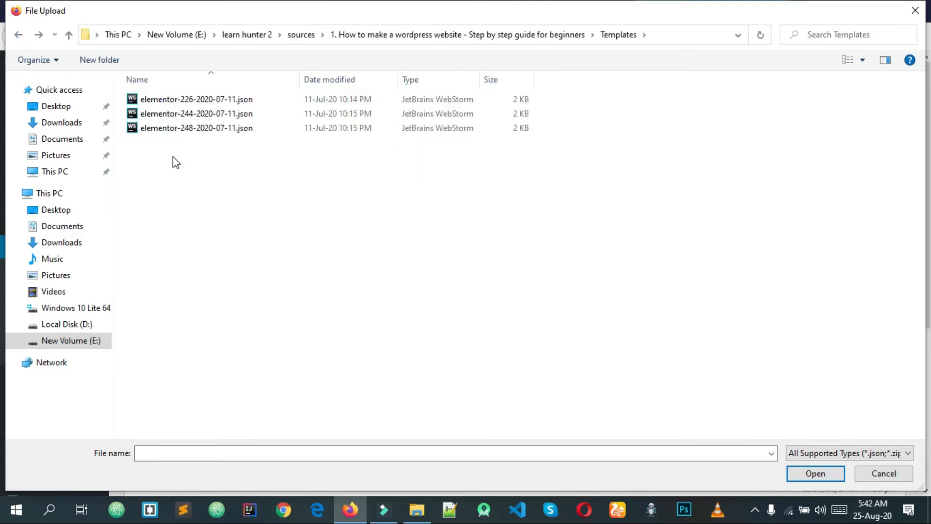
click(253, 116)
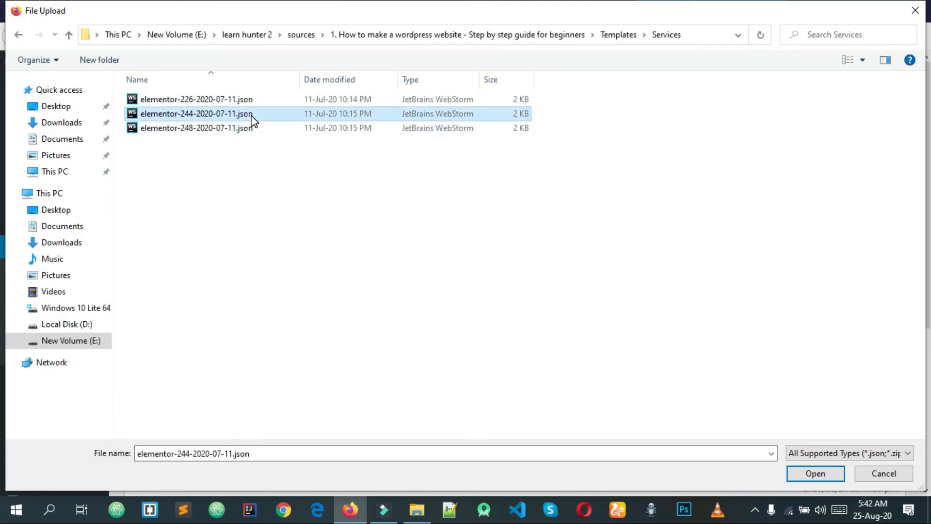
click(316, 101)
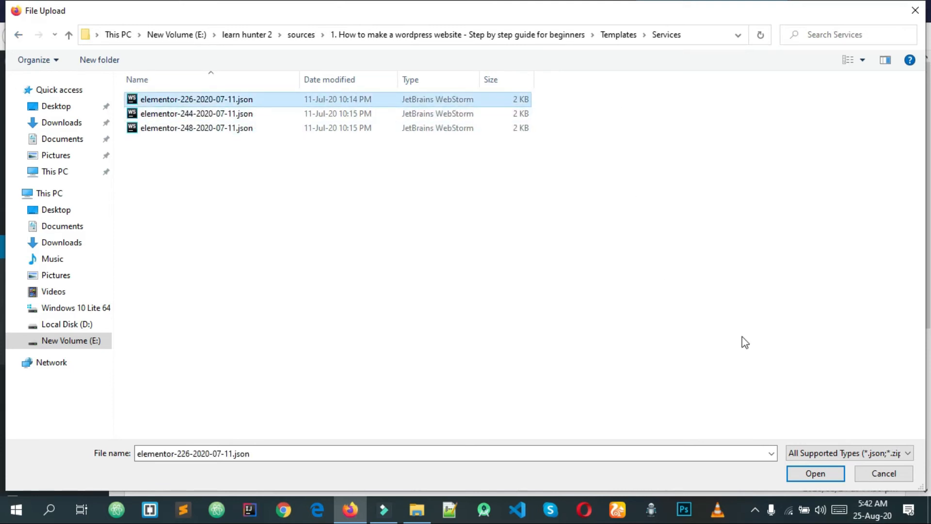
click(826, 473)
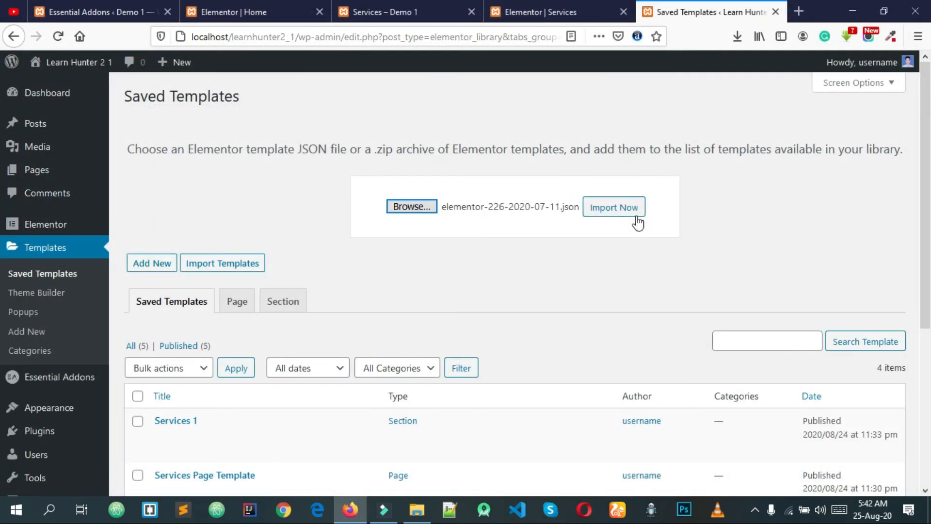
Examine the tabbed services section and the Digital Marketing content on the Demo 1 Services page
click(438, 2)
scroll(374, 250, up, 4)
scroll(510, 225, up, 4)
scroll(513, 228, down, 4)
scroll(231, 278, up, 6)
click(175, 319)
scroll(455, 307, down, 10)
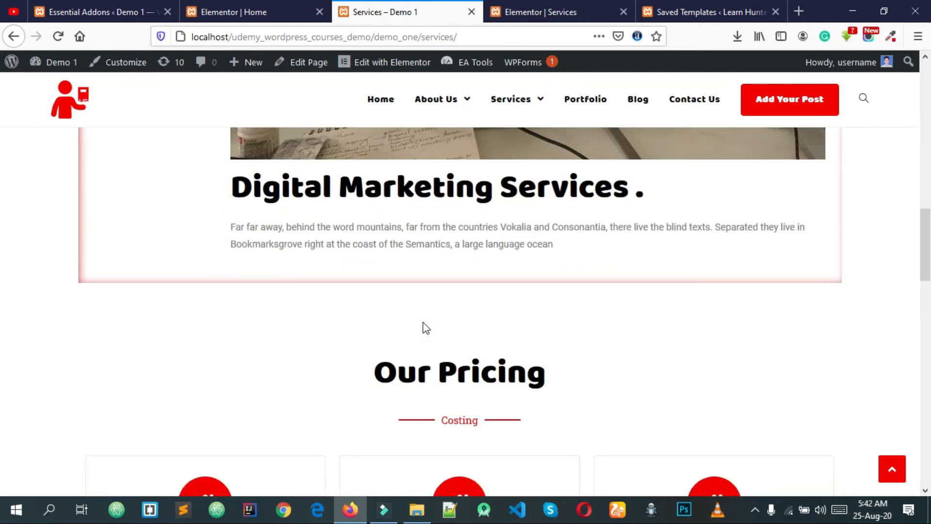
scroll(436, 220, up, 6)
scroll(175, 266, up, 1)
scroll(580, 198, down, 2)
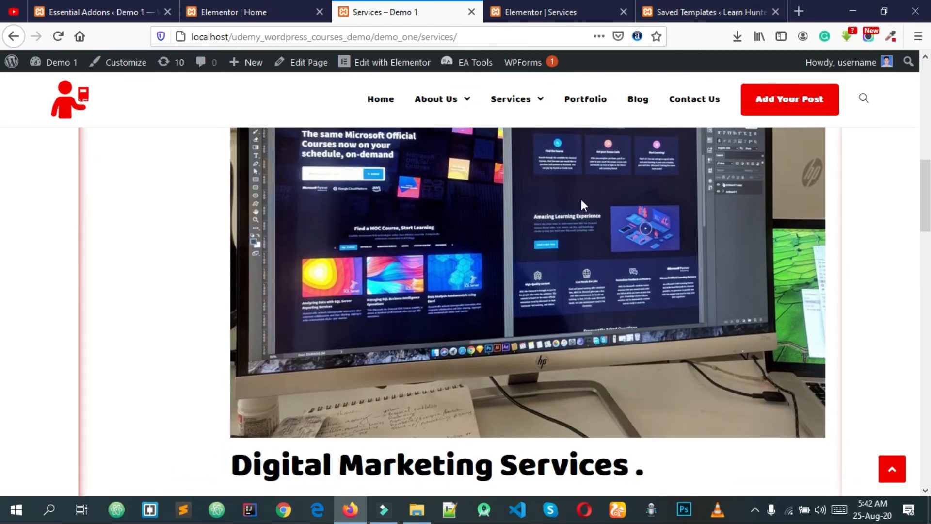
Return to the template import form, choose elementor-226-2020-07-11.json again, import it and check the template list
click(682, 10)
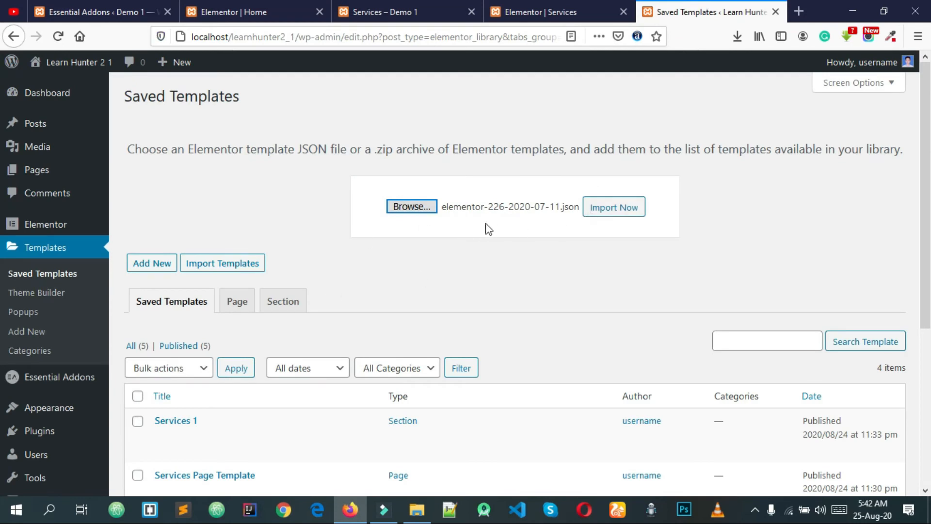
click(421, 209)
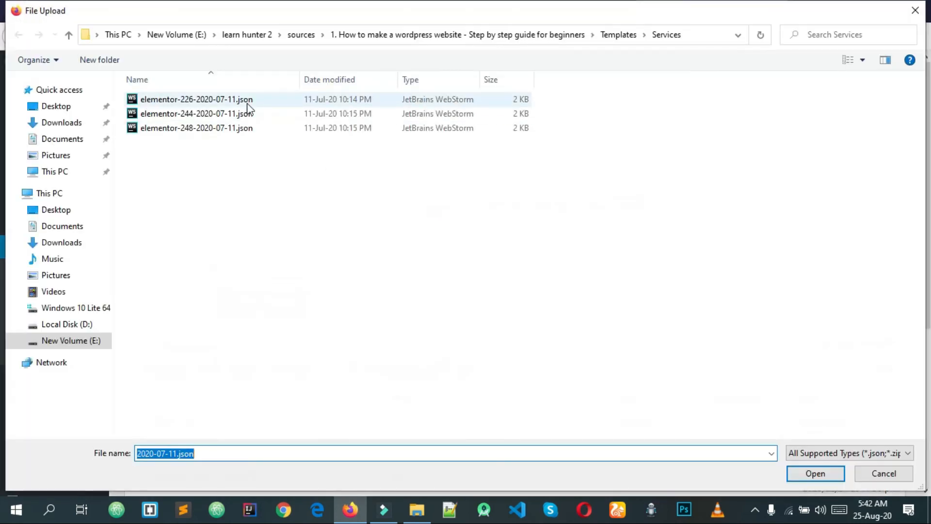
click(247, 103)
click(834, 474)
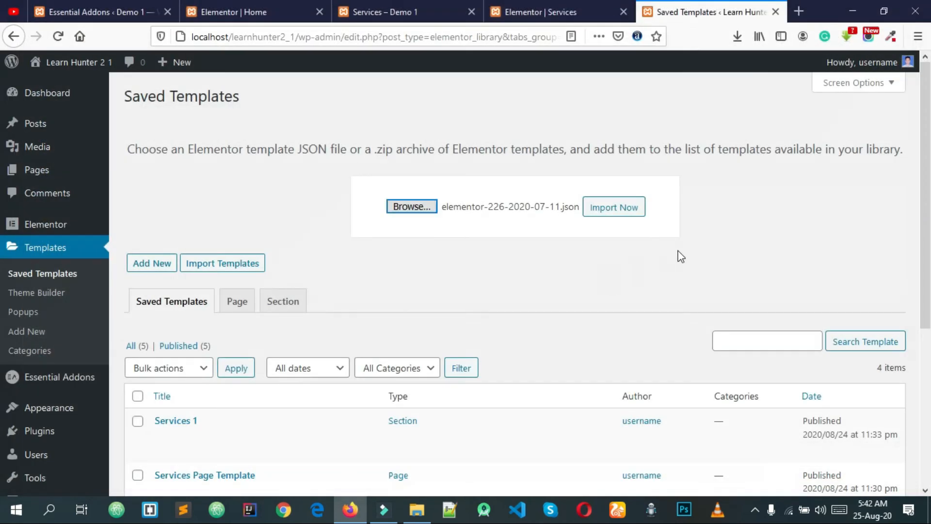
click(622, 212)
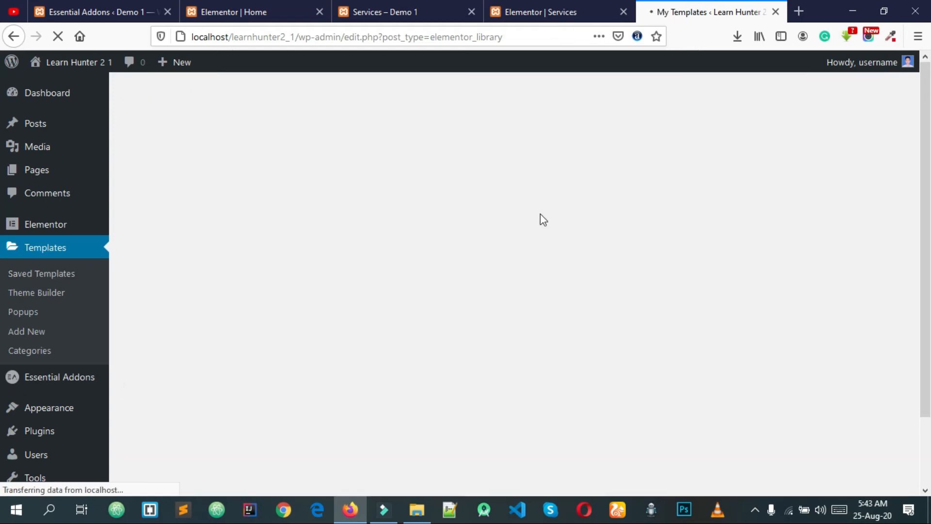
scroll(313, 346, down, 3)
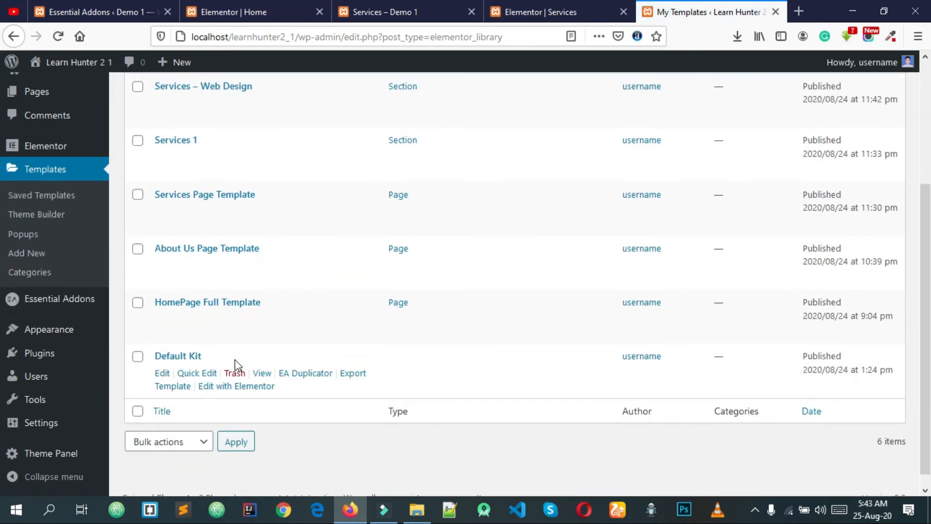
scroll(209, 354, up, 5)
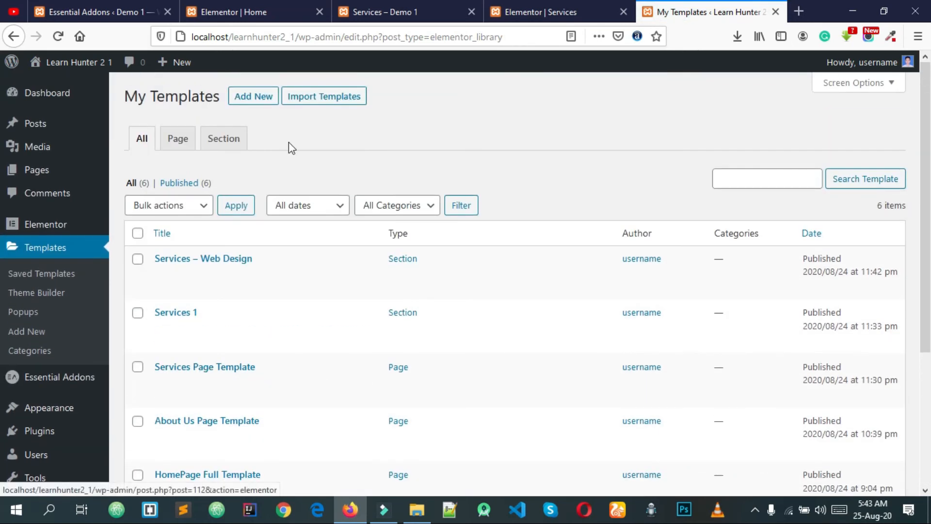
Import the template file elementor-244-2020-07-11.json from the Services folder into the template library
click(315, 96)
click(430, 208)
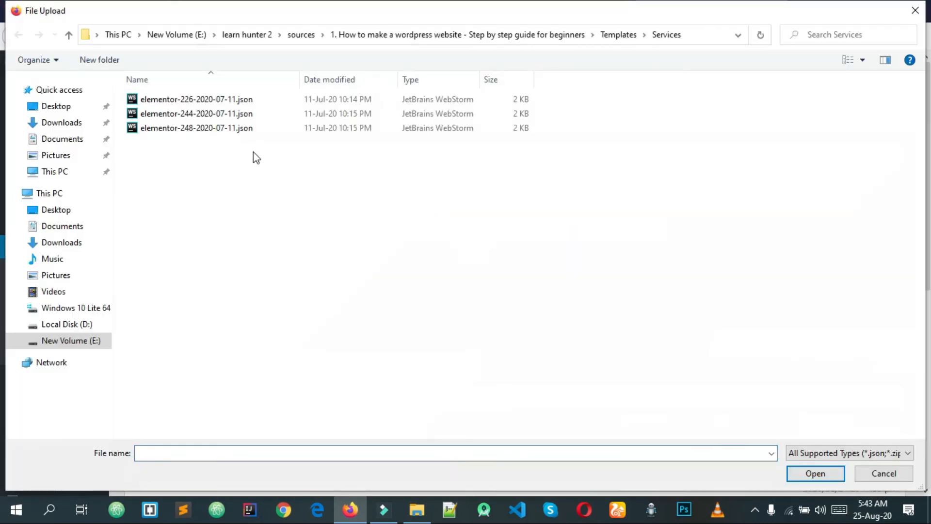
click(253, 115)
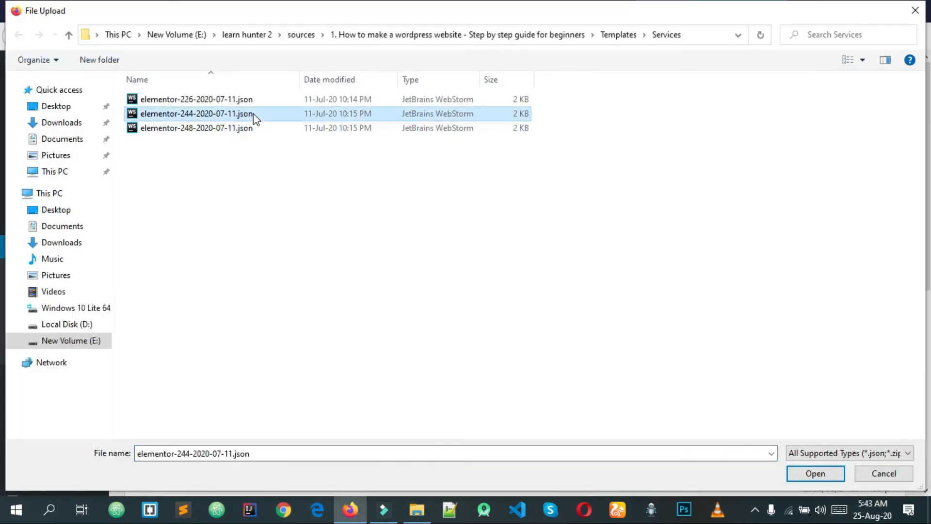
click(811, 470)
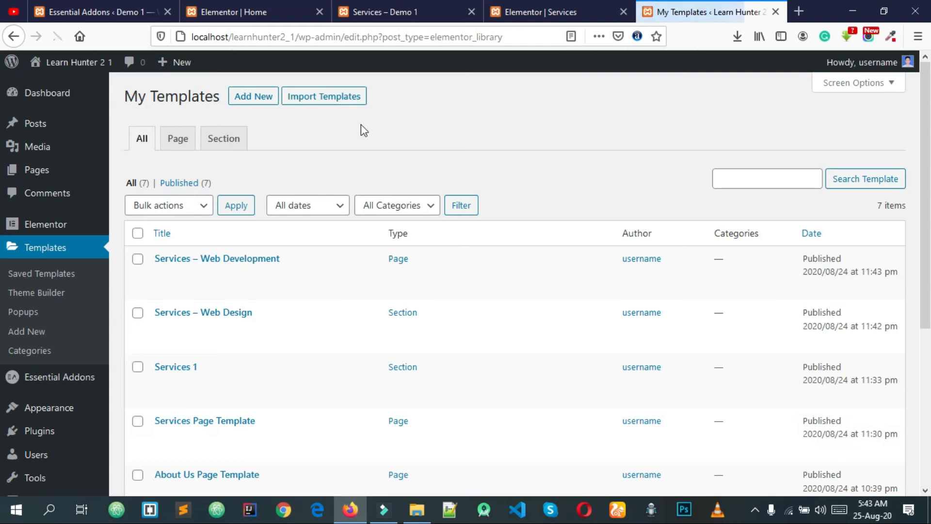
Import the template file elementor-248-2020-07-11.json from the Services folder and review the library's template list
click(340, 104)
click(436, 207)
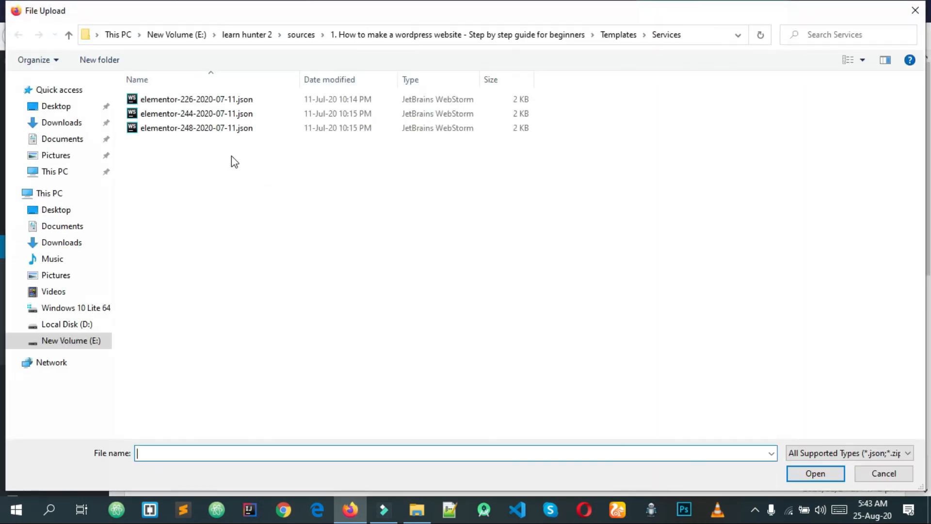
click(262, 128)
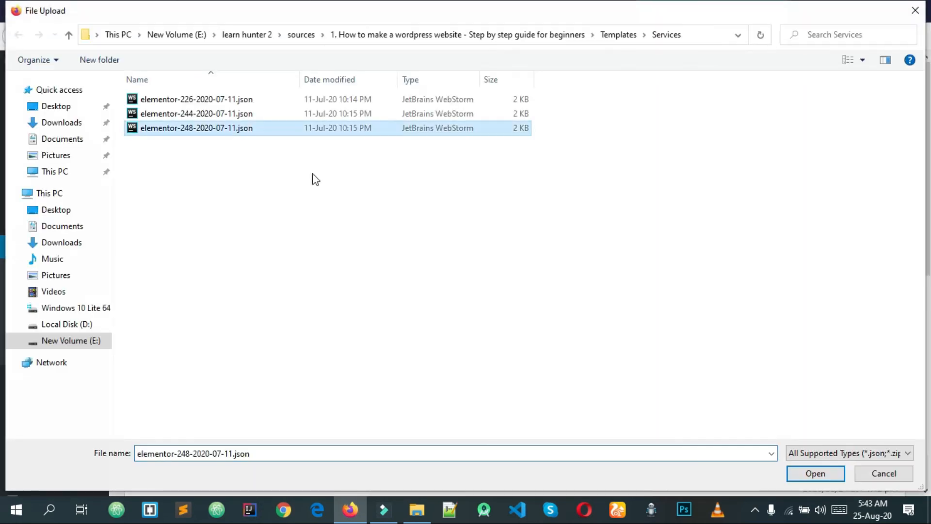
click(805, 470)
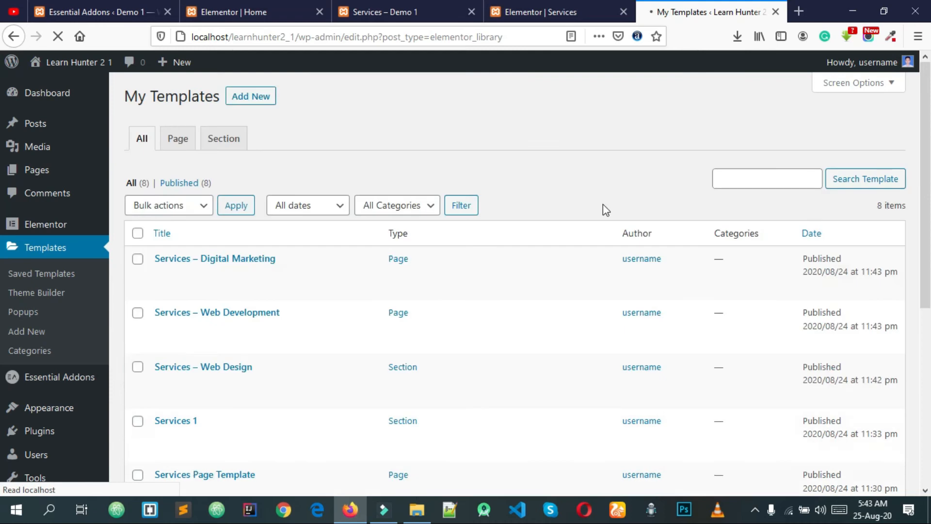
scroll(406, 244, down, 6)
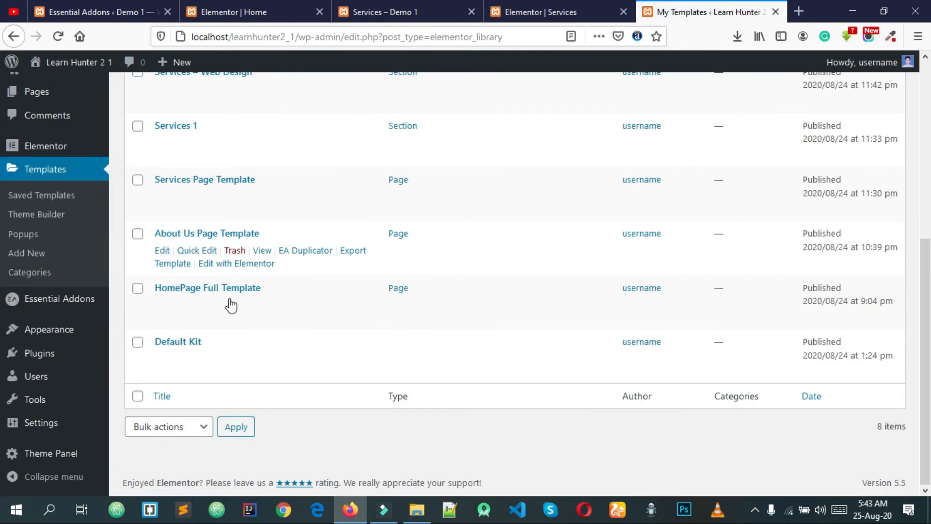
scroll(204, 296, up, 3)
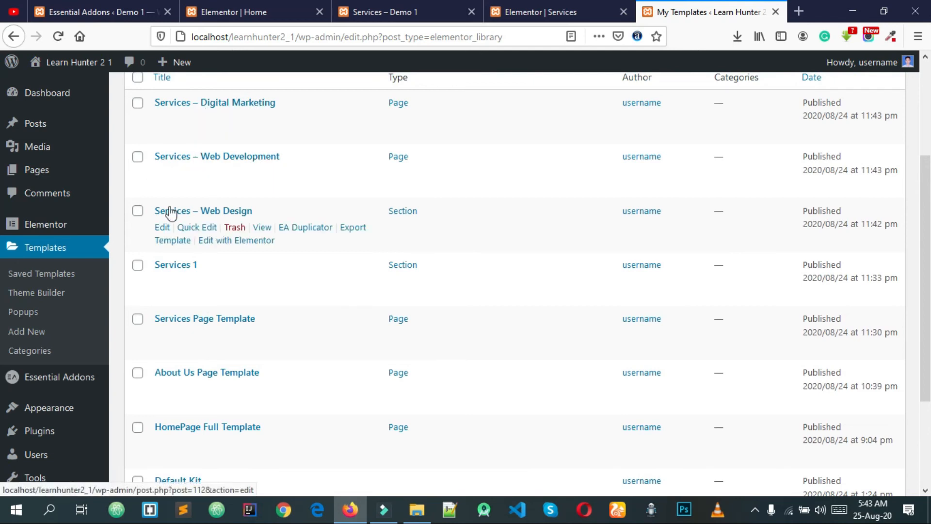
Return to the Services page editor, expand the Web Development tab item, and reload the editor to refresh the available templates
click(495, 6)
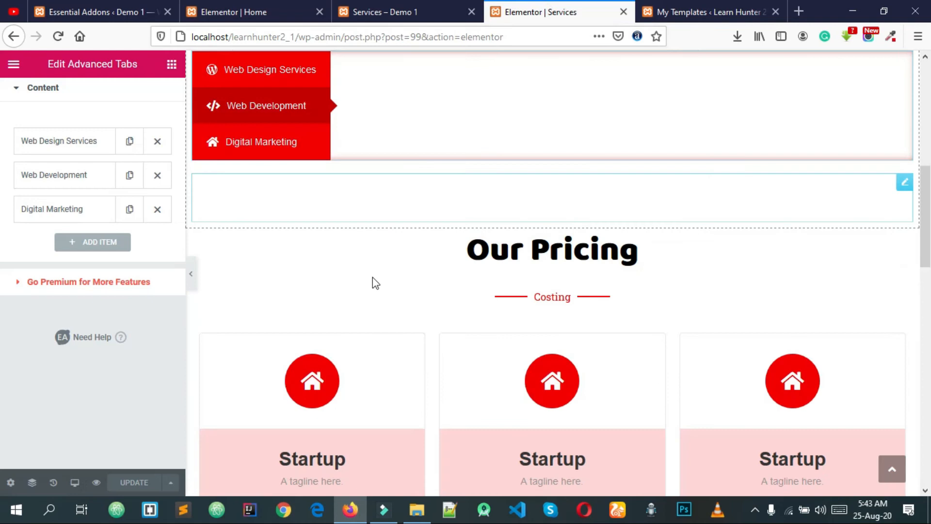
scroll(270, 324, up, 4)
click(85, 175)
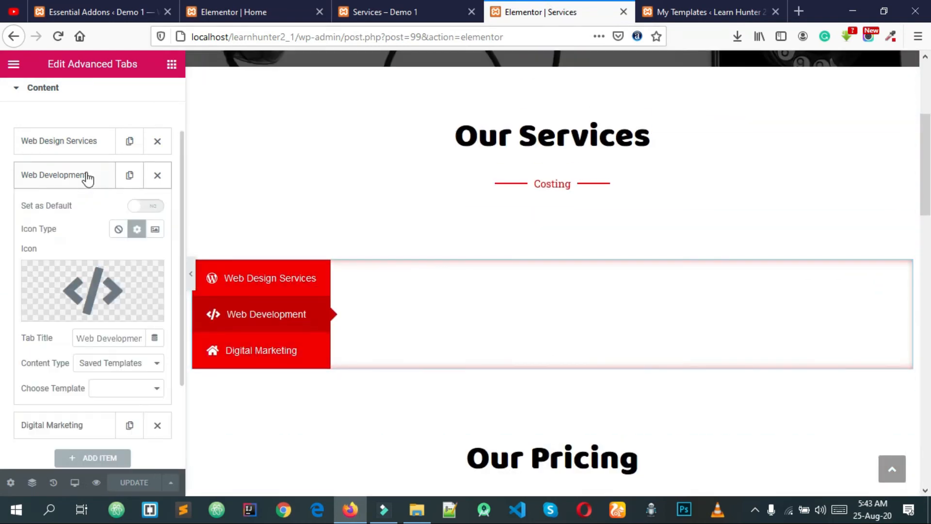
scroll(110, 313, down, 1)
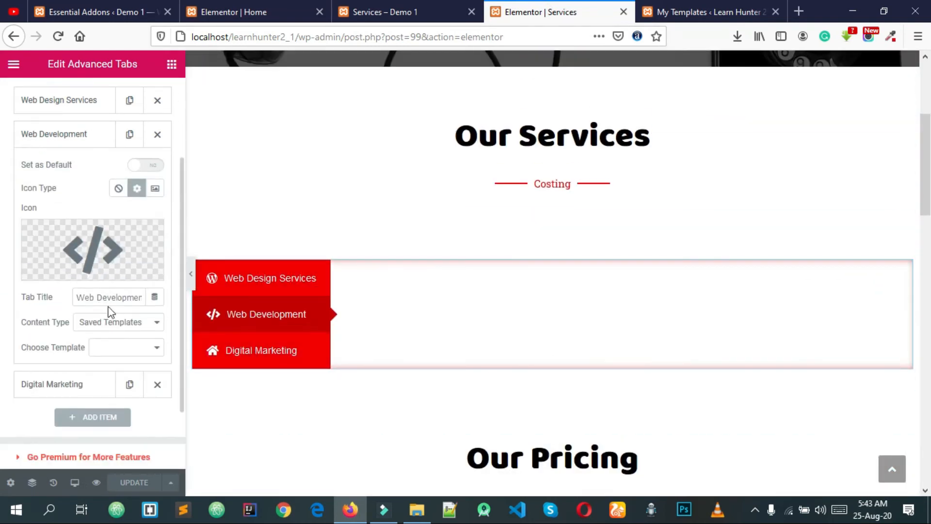
click(61, 34)
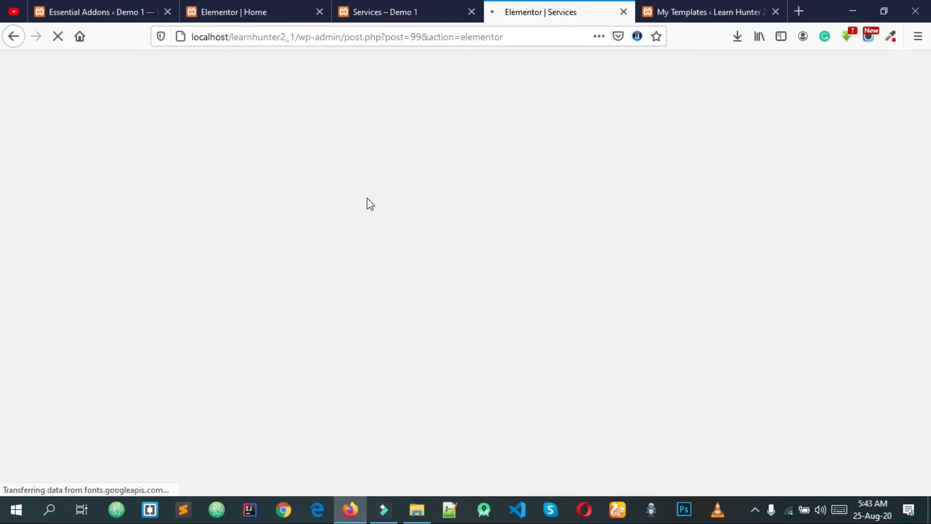
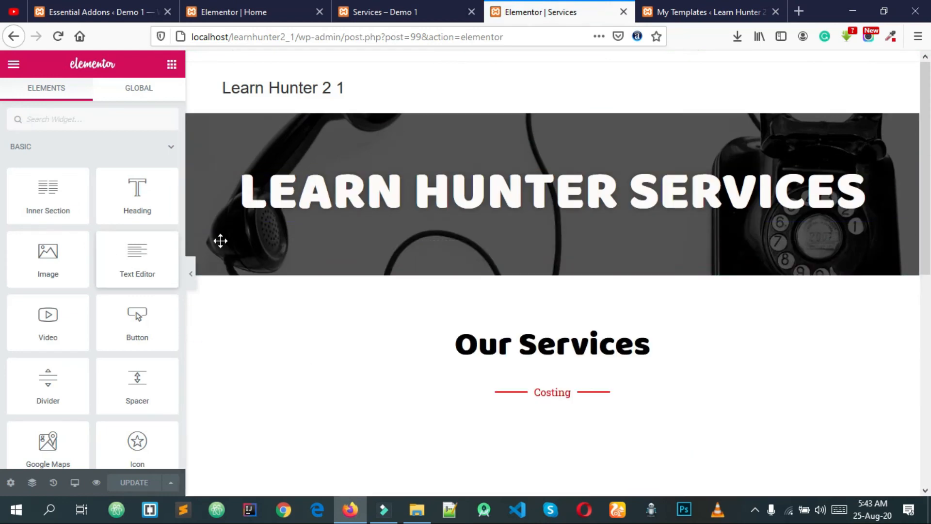
Select the Advanced Tabs widget below the Our Services heading and expand its Web Design Services item in the content settings
scroll(423, 307, down, 7)
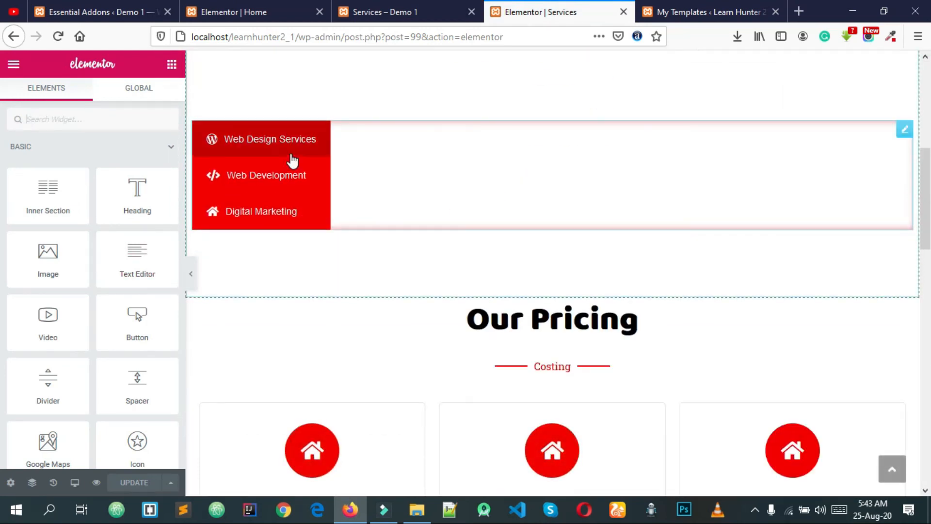
scroll(267, 147, up, 6)
click(456, 409)
scroll(450, 378, down, 5)
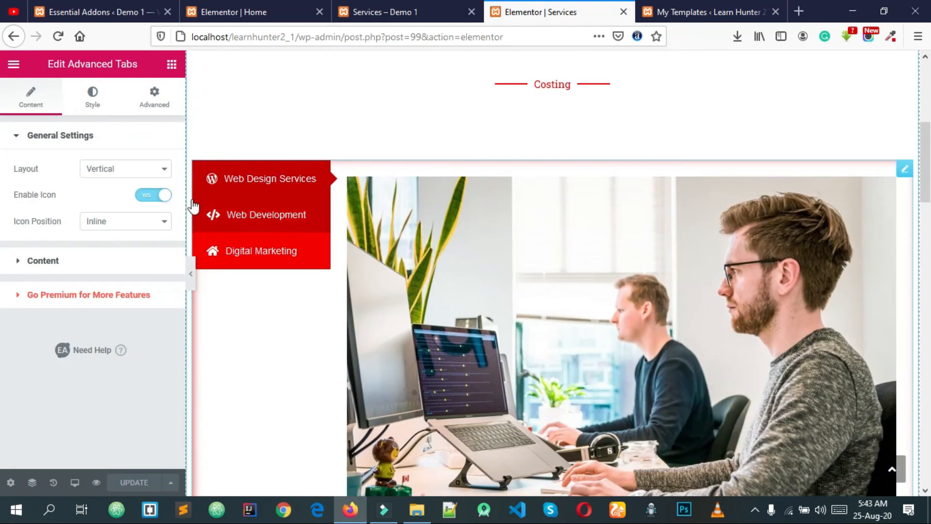
click(101, 256)
click(82, 232)
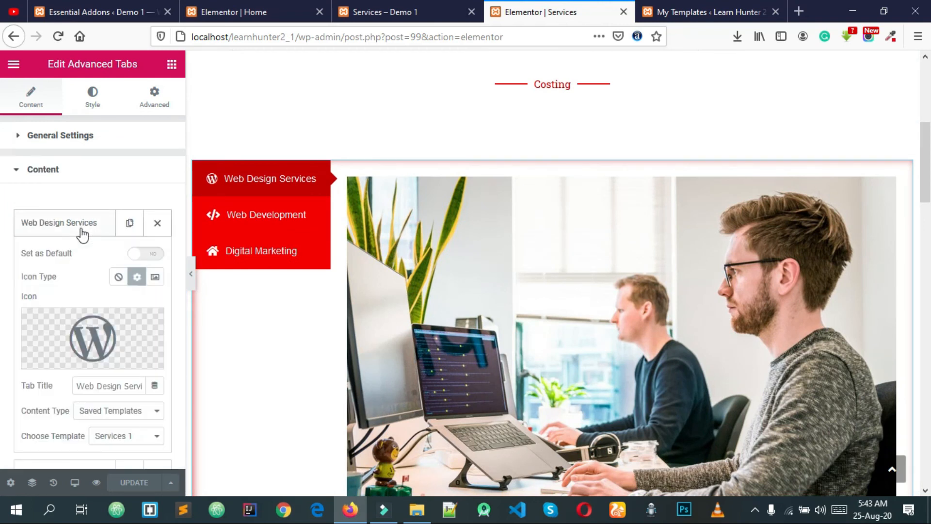
Try the Services – Web Design template on the Web Design Services tab and switch it back to Services 1
scroll(135, 390, down, 1)
click(128, 399)
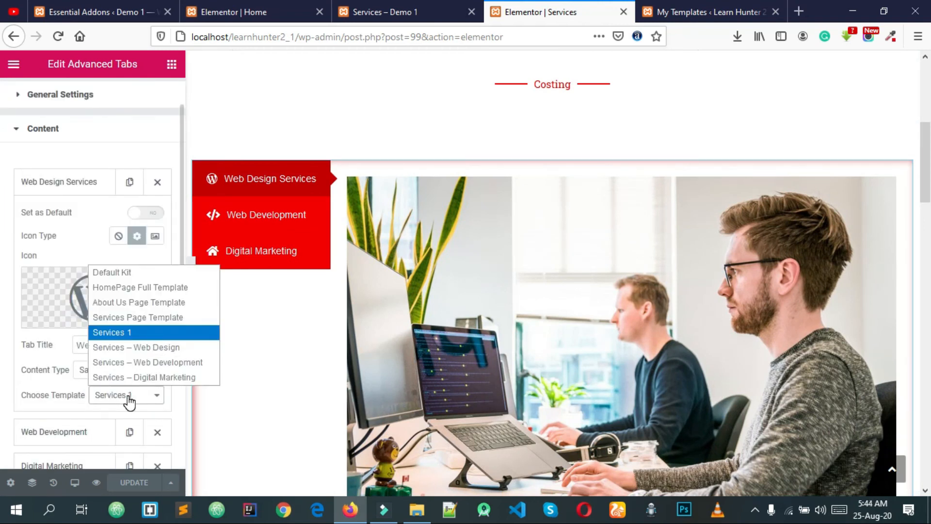
click(136, 347)
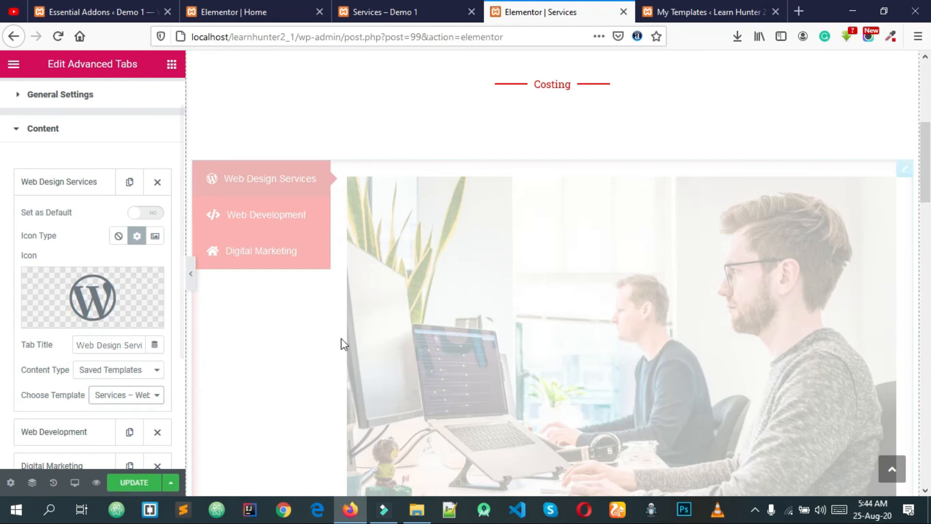
scroll(554, 255, down, 1)
scroll(527, 263, down, 5)
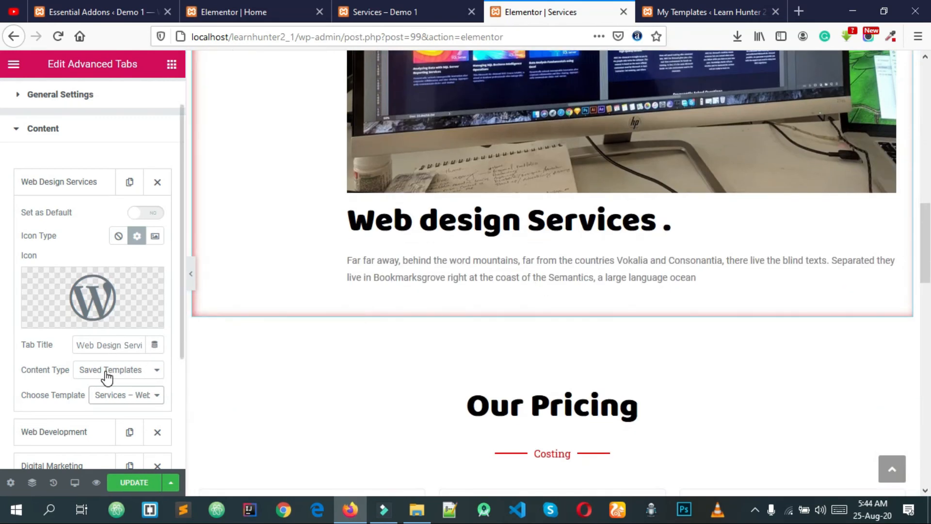
click(120, 397)
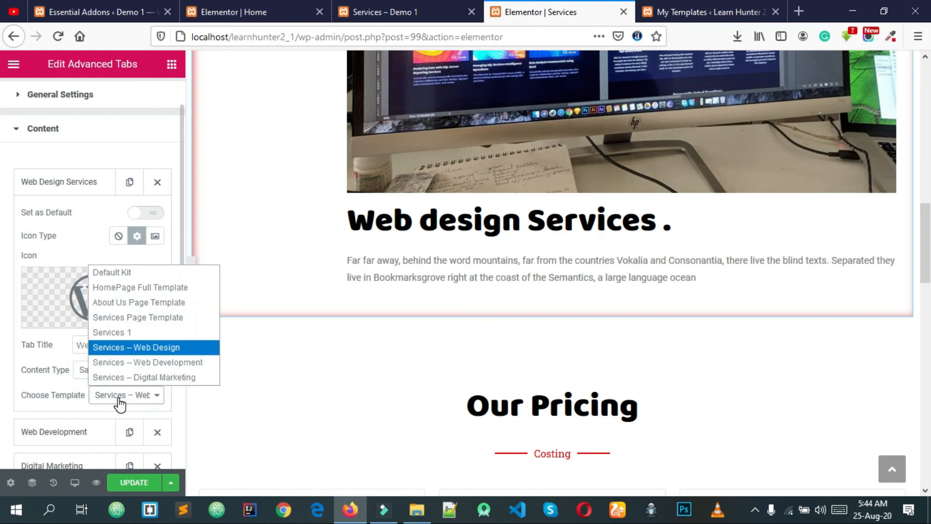
click(111, 332)
Collapse the Web Design Services item, expand the Web Development item and keep its content type as Saved Templates
scroll(113, 410, down, 2)
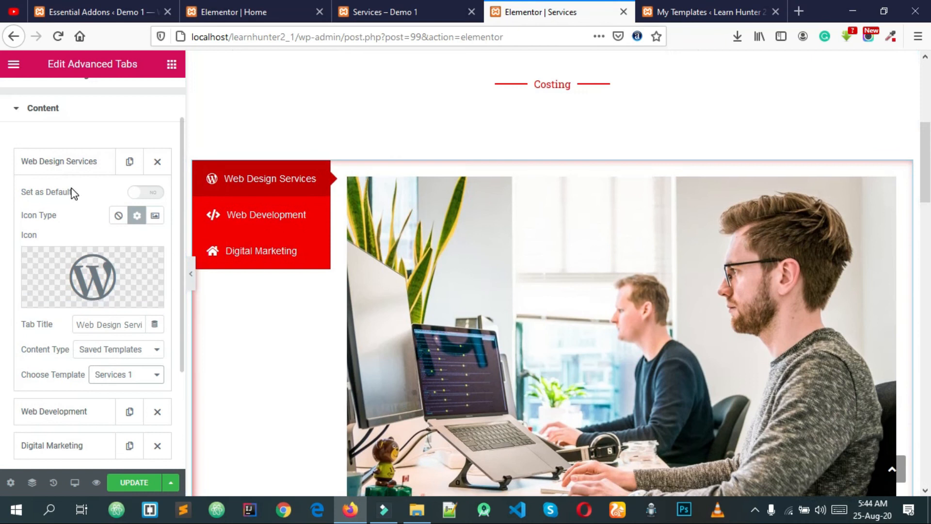
click(64, 168)
click(64, 262)
scroll(58, 293, down, 1)
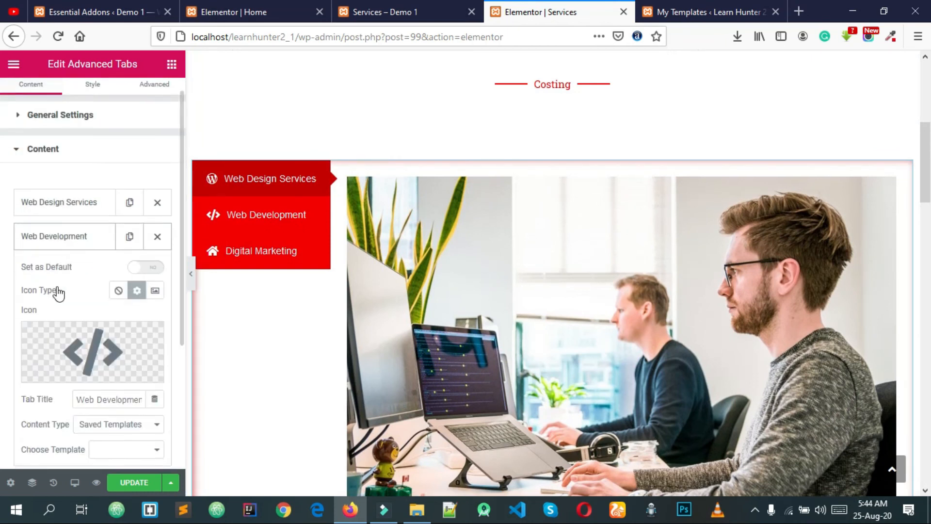
scroll(58, 292, down, 2)
click(110, 344)
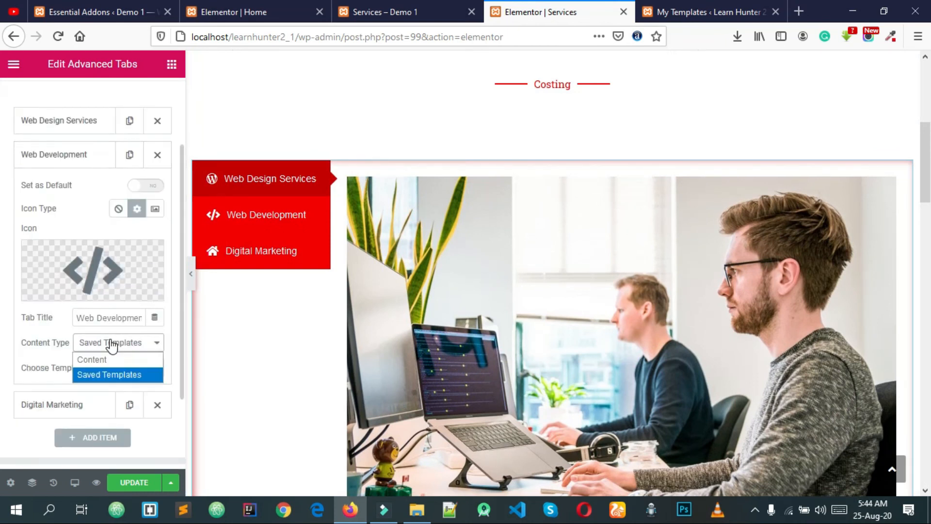
click(118, 344)
click(119, 344)
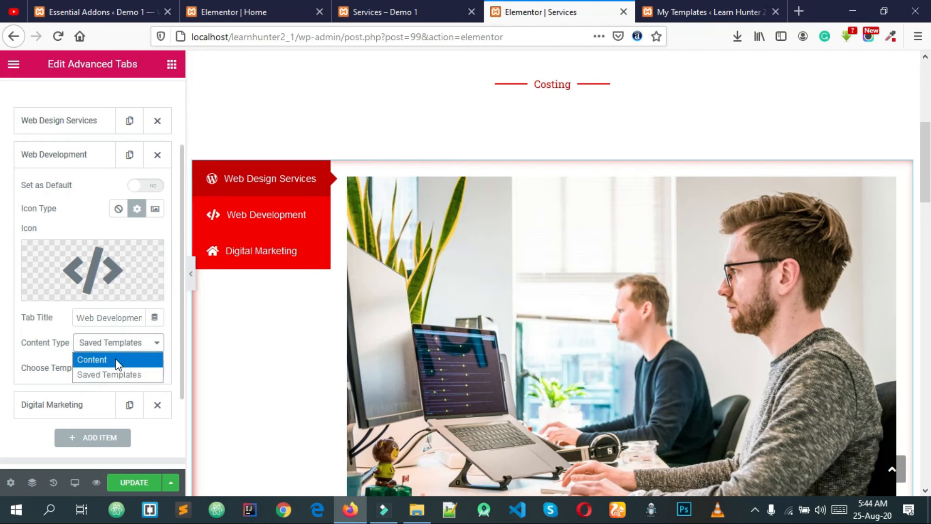
click(118, 374)
Assign the Services – Web Development template to the Web Development tab
scroll(121, 369, down, 2)
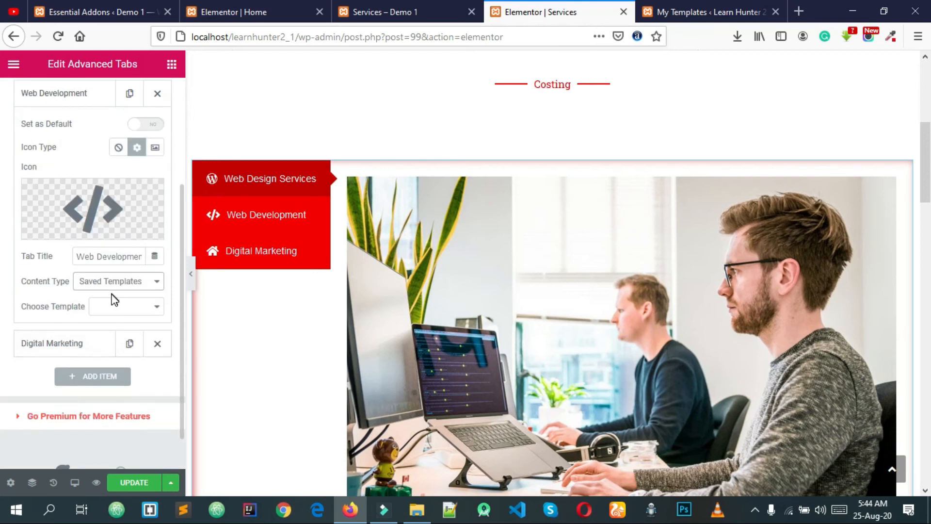
click(110, 310)
click(156, 413)
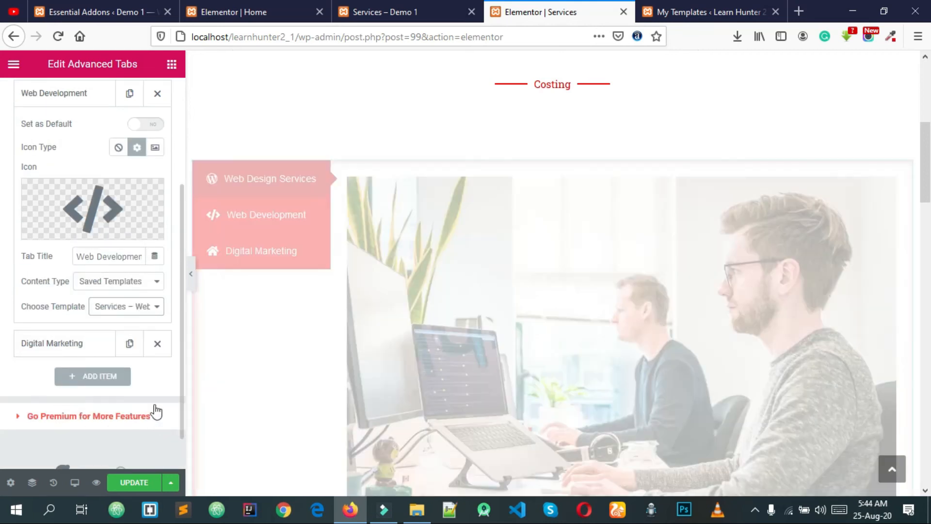
scroll(109, 291, down, 1)
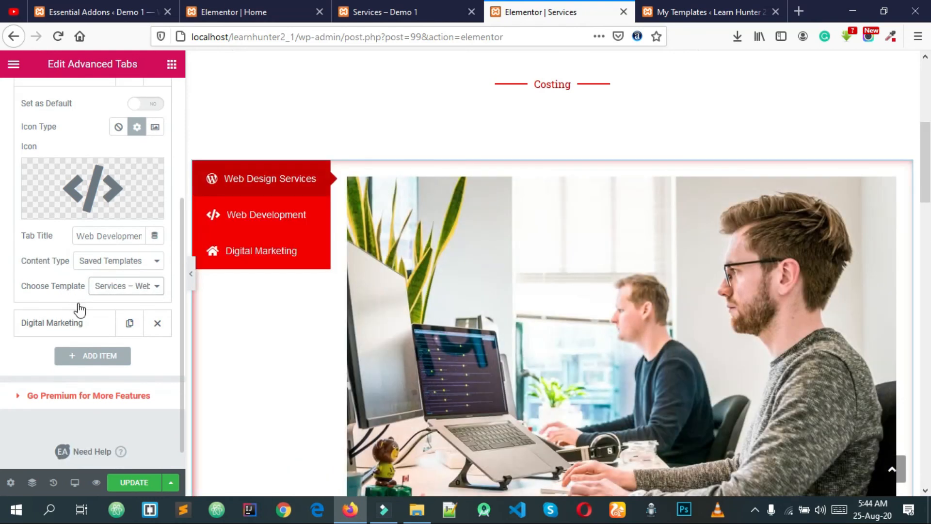
Show the Digital Marketing tab in the page preview and expand the Digital Marketing item in the widget's content settings
scroll(75, 303, down, 1)
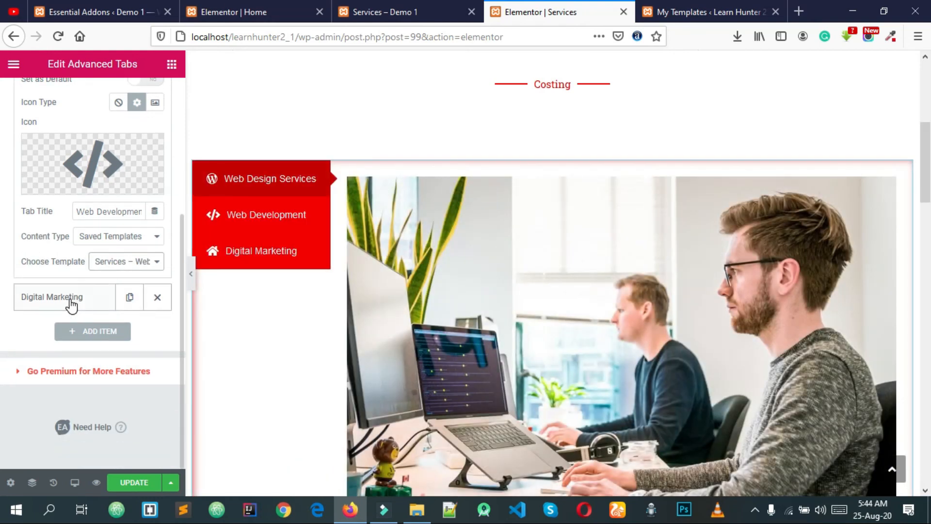
scroll(113, 257, up, 3)
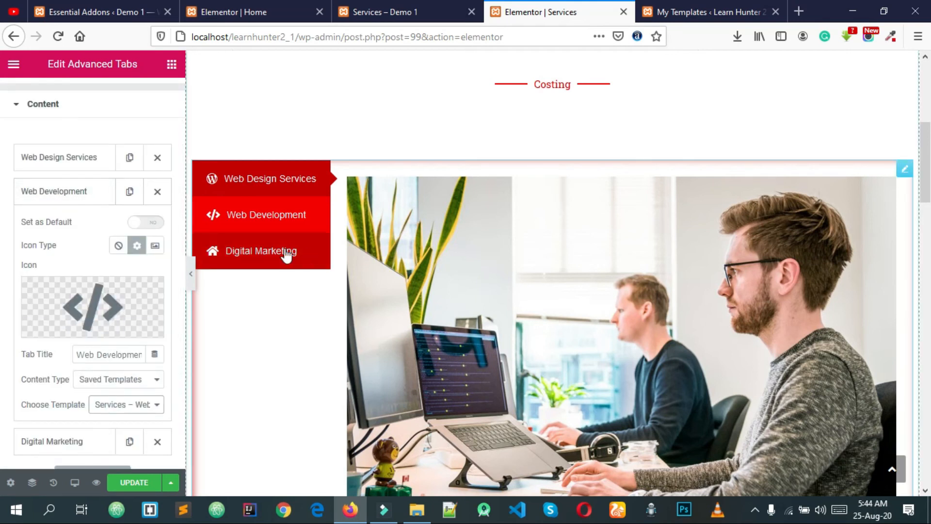
click(267, 252)
scroll(268, 255, down, 3)
scroll(83, 316, down, 1)
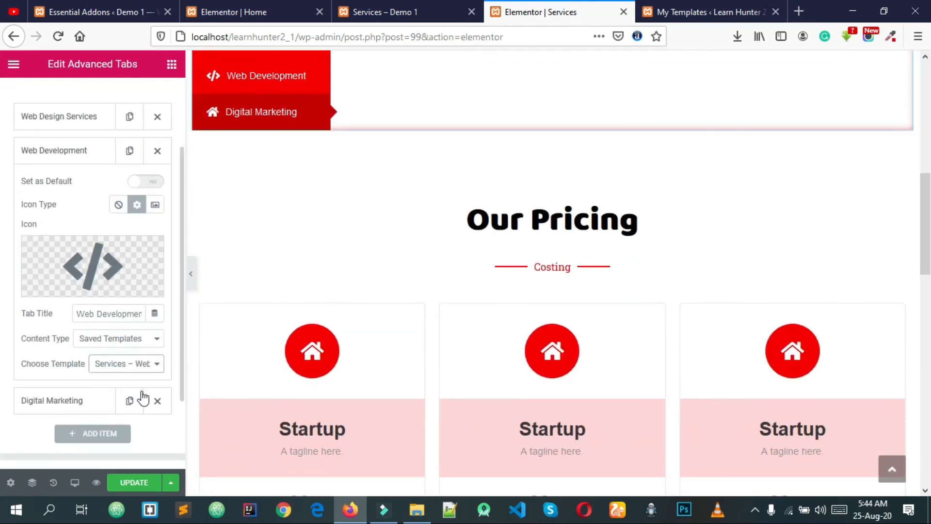
click(86, 402)
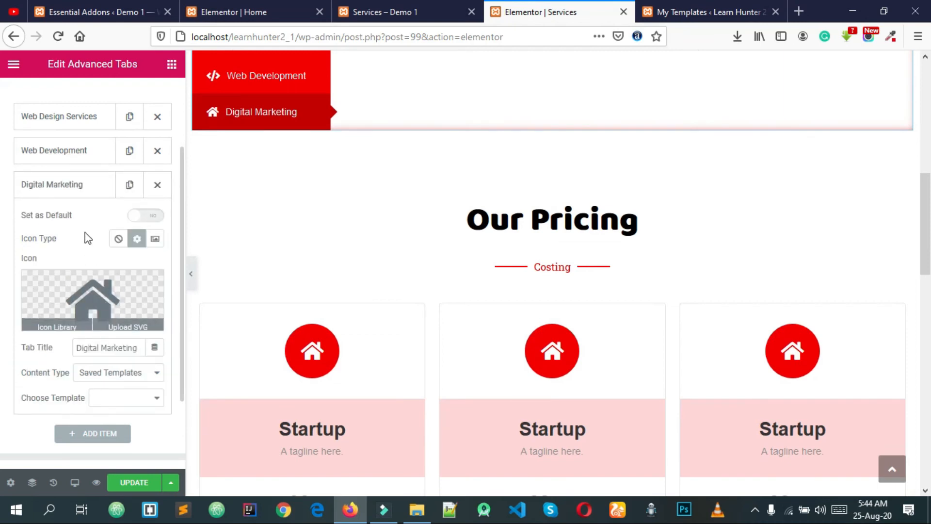
scroll(363, 194, up, 3)
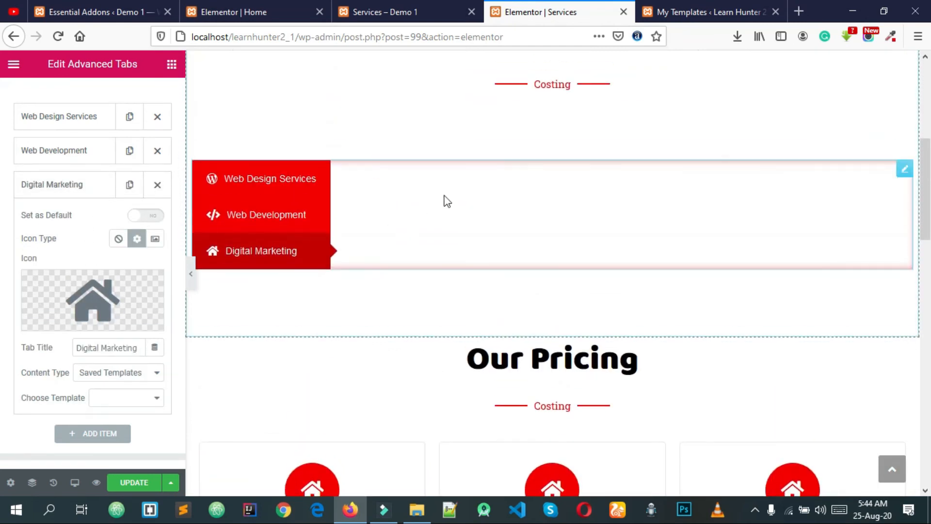
Keep the Digital Marketing tab's content type as Saved Templates and assign the Services – Digital Marketing template to it
scroll(349, 224, down, 2)
scroll(68, 272, down, 1)
click(105, 314)
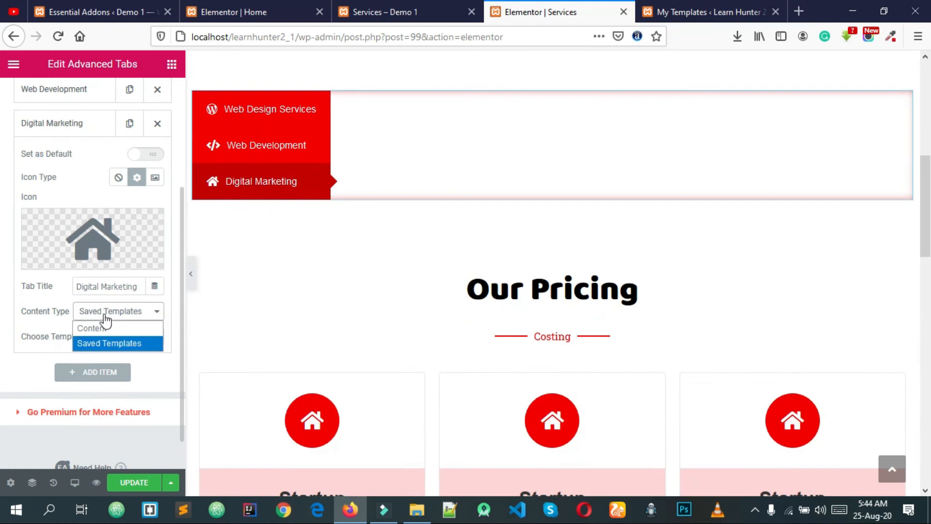
click(108, 342)
click(127, 338)
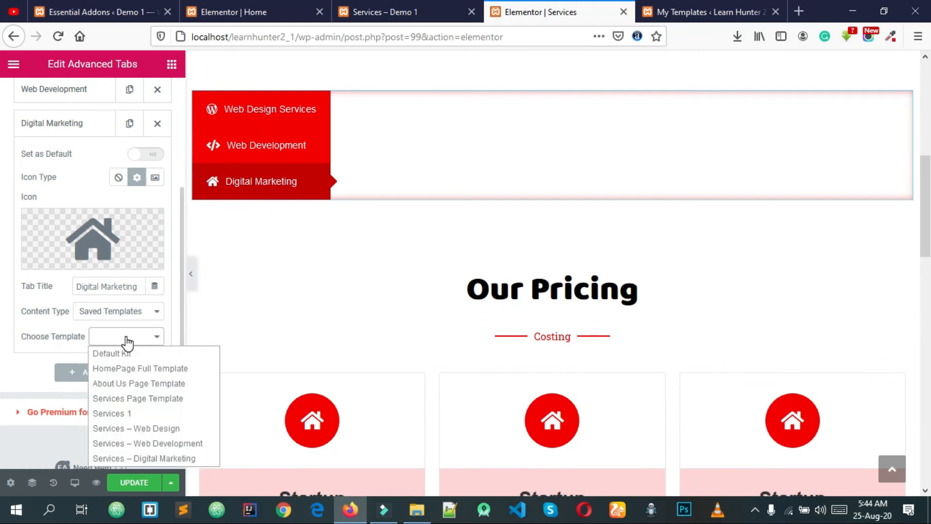
click(174, 454)
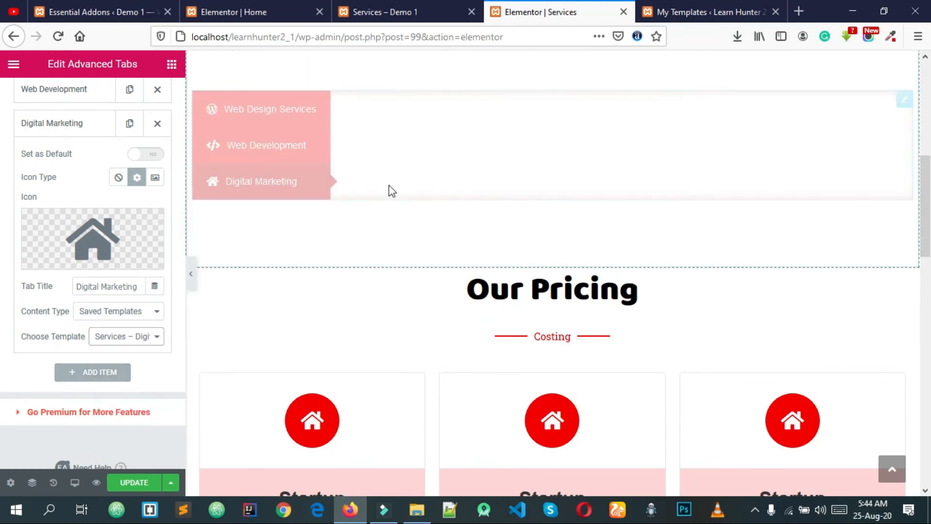
Review the loaded tab content and compare it with the Web Design Services tab on the demo site's Services page
scroll(551, 232, down, 5)
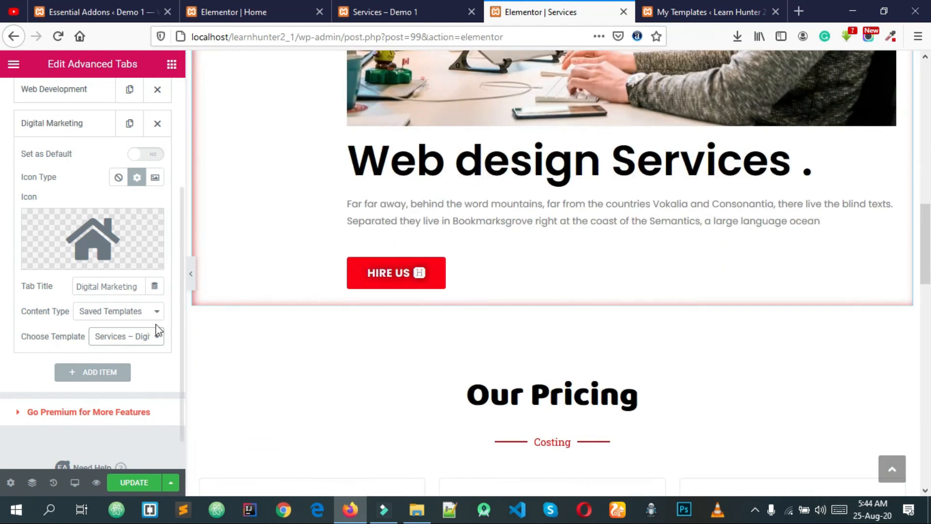
scroll(602, 284, up, 4)
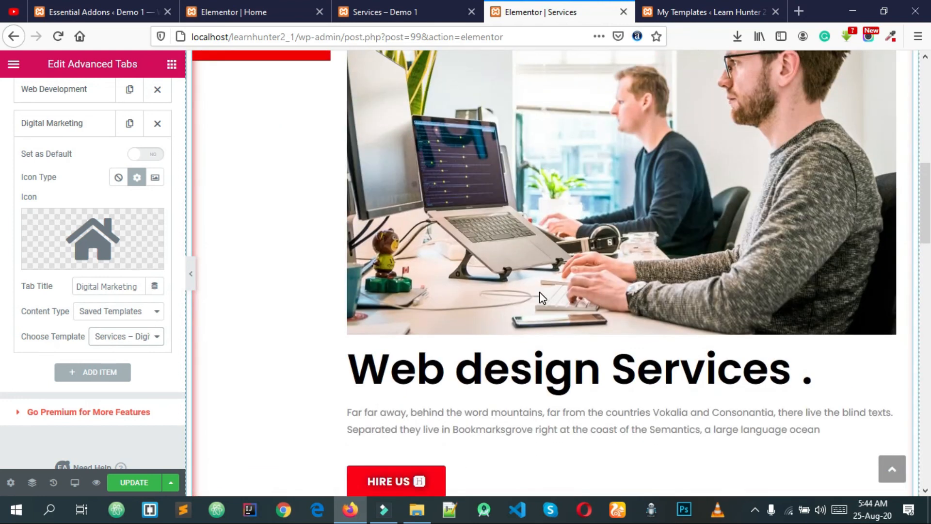
scroll(539, 292, up, 5)
click(383, 12)
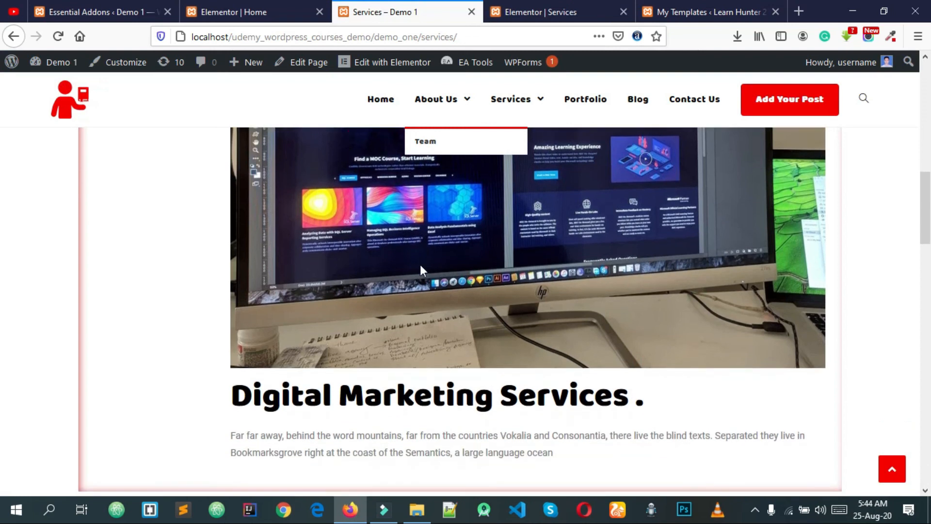
scroll(420, 270, up, 5)
click(177, 245)
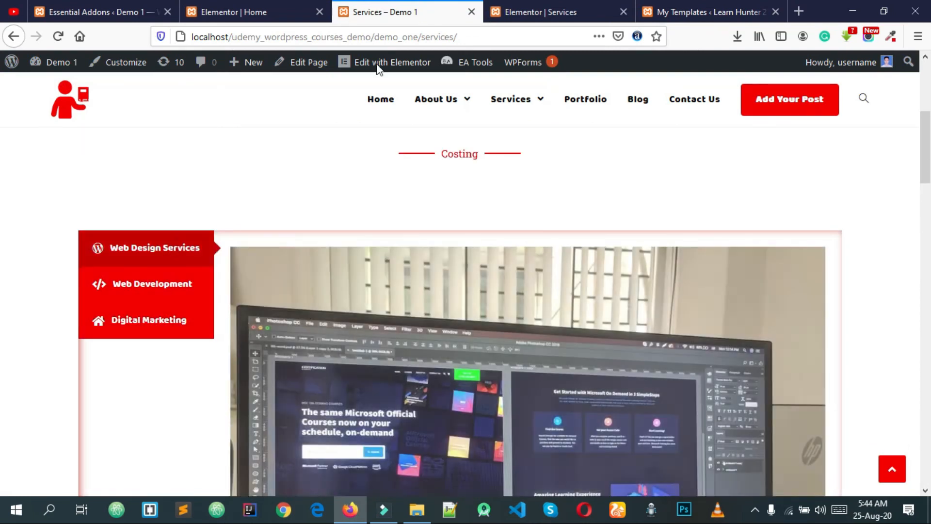
click(545, 12)
Reselect Services – Digital Marketing as the Digital Marketing tab's template and update the page
click(140, 337)
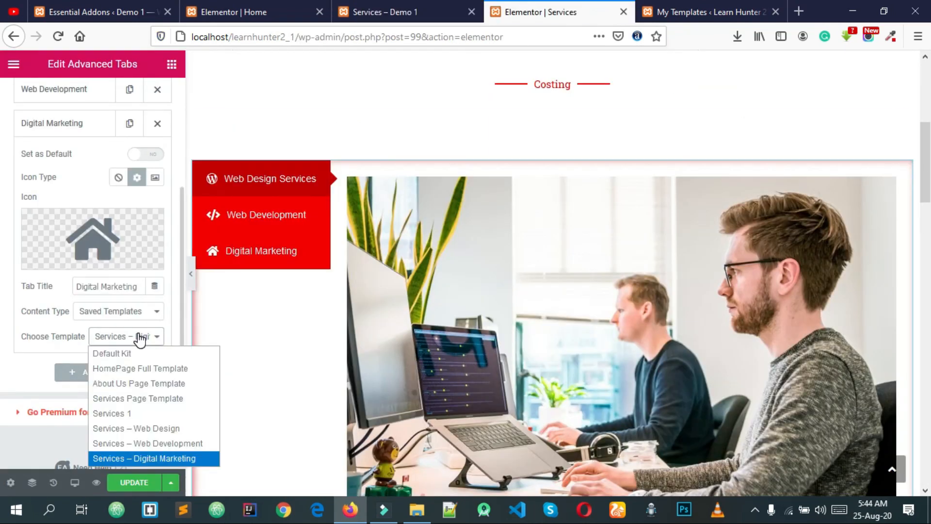
click(118, 458)
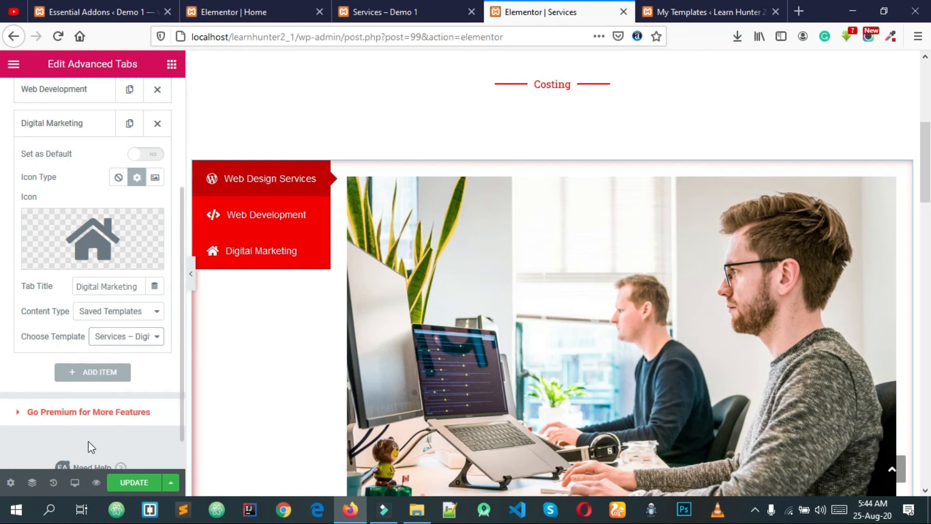
scroll(130, 369, down, 2)
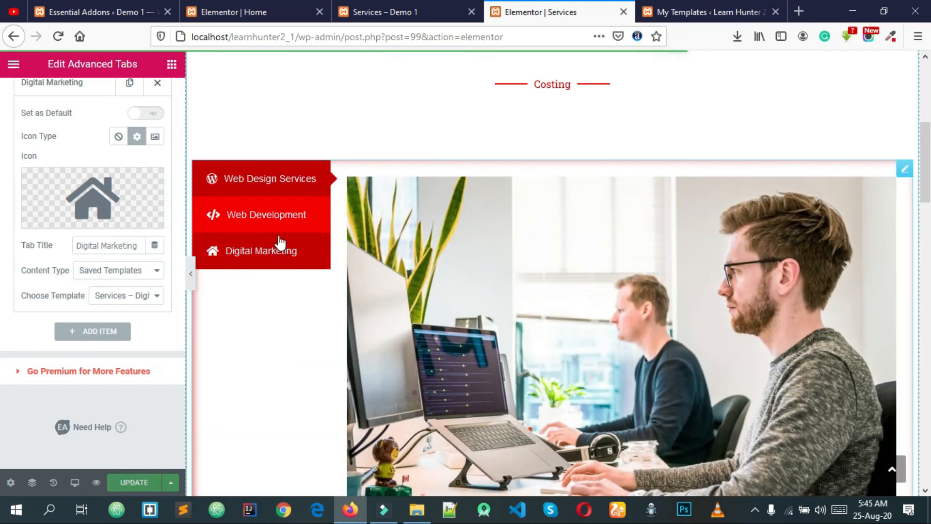
Check the Web Development and Web Design Services tabs in the editor canvas and close the My Templates page
click(286, 249)
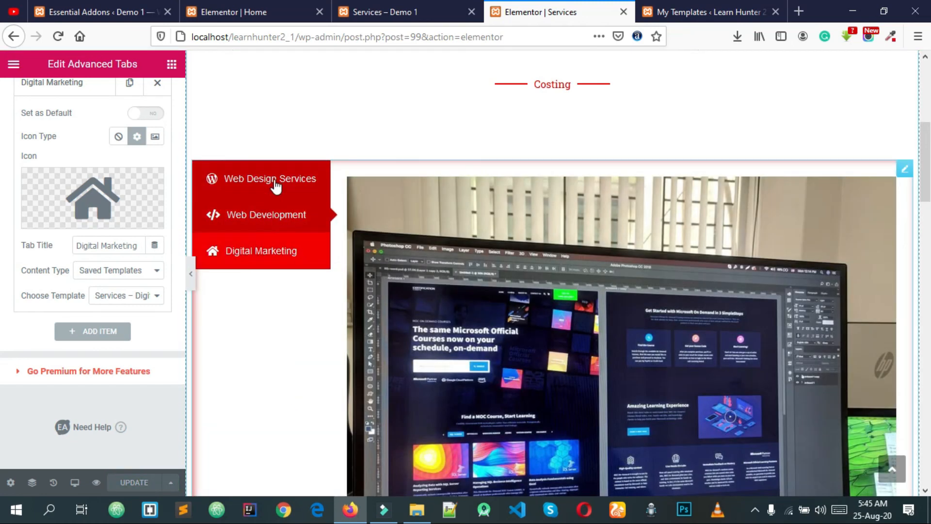
click(272, 185)
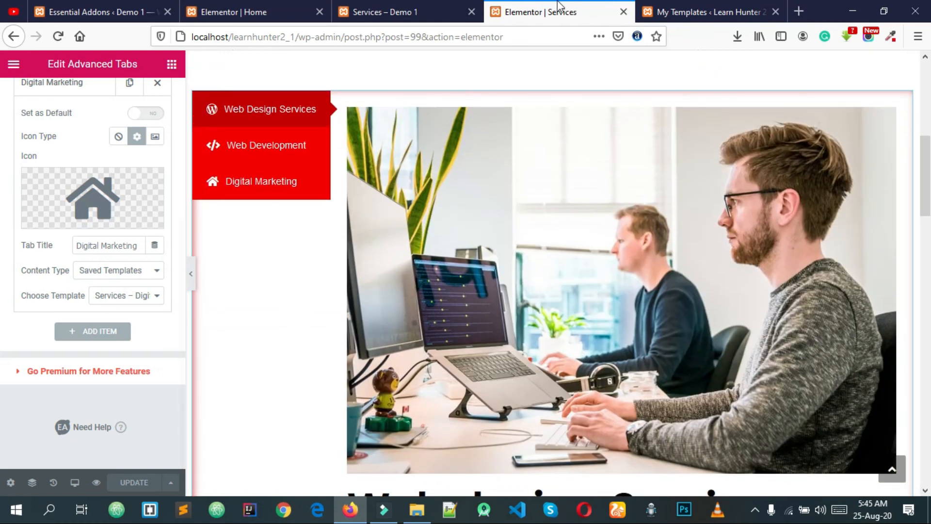
click(690, 3)
scroll(432, 233, up, 4)
click(574, 6)
click(775, 12)
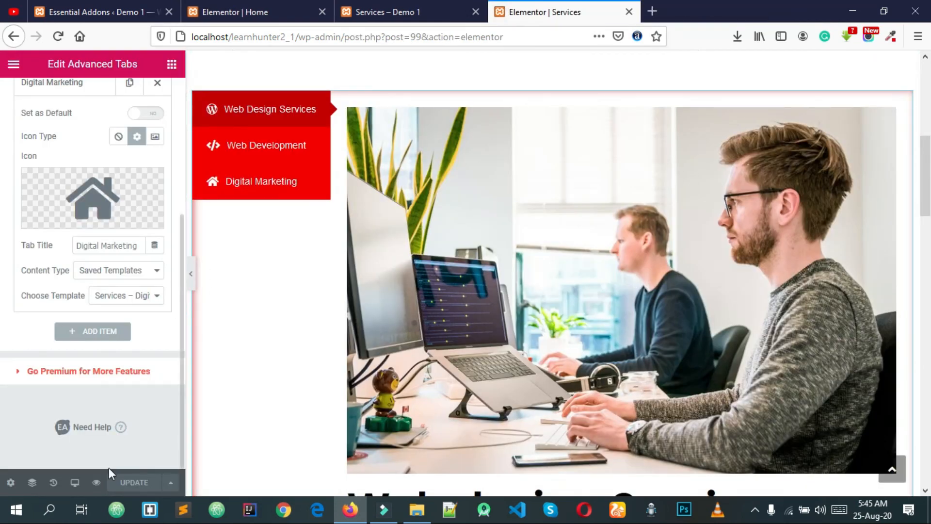
Preview the Services page in a new browser tab and examine the content of its service tabs
click(96, 482)
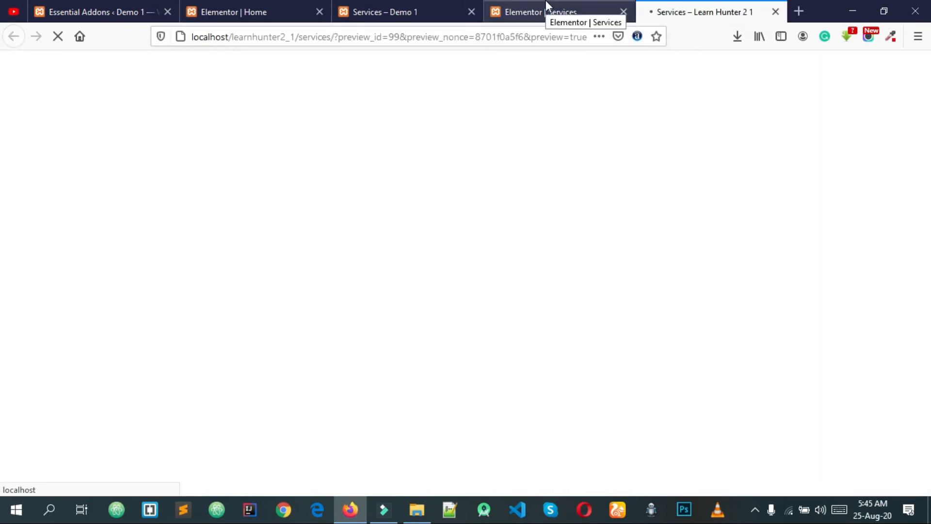
scroll(509, 264, down, 7)
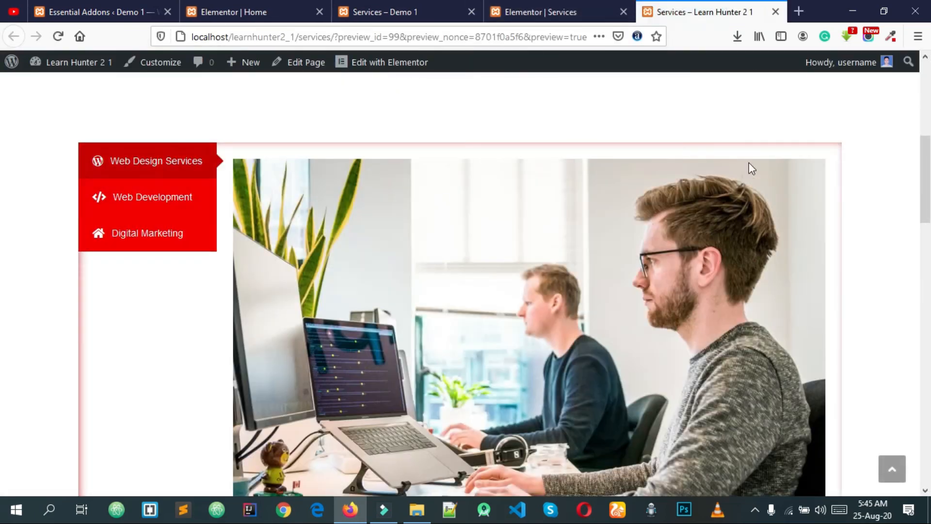
scroll(752, 168, down, 8)
scroll(297, 224, up, 10)
click(192, 267)
scroll(599, 246, down, 6)
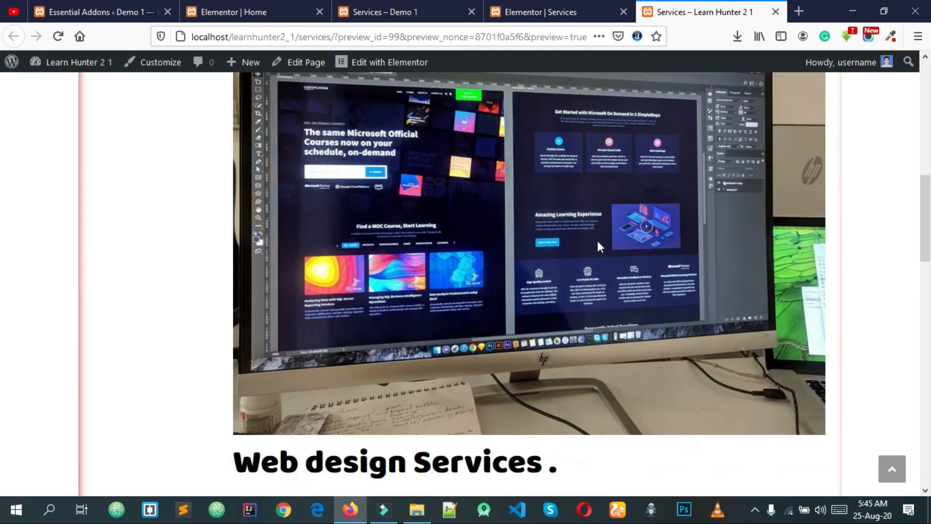
Examine the Digital Marketing tab's content and the page header in the Services page preview
scroll(598, 240, down, 4)
scroll(291, 252, up, 8)
click(139, 247)
scroll(402, 252, down, 5)
scroll(359, 303, up, 8)
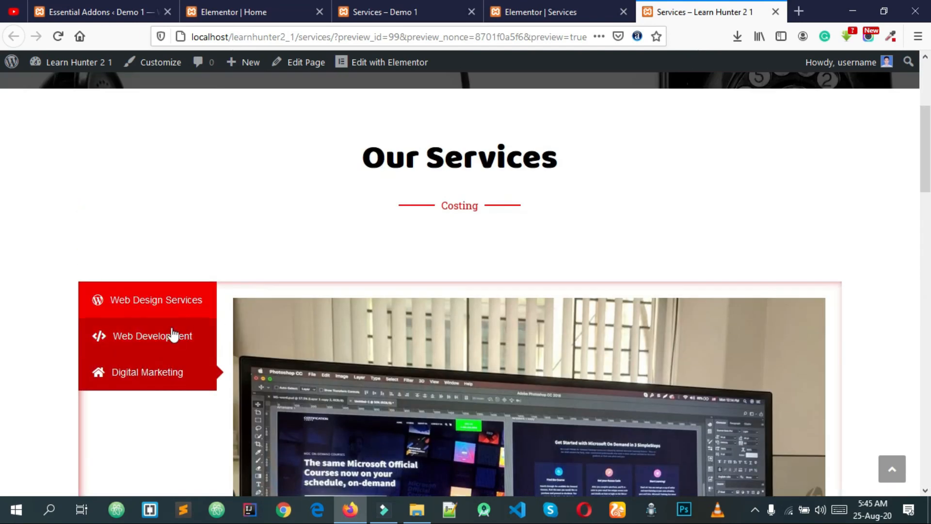
click(596, 7)
click(698, 6)
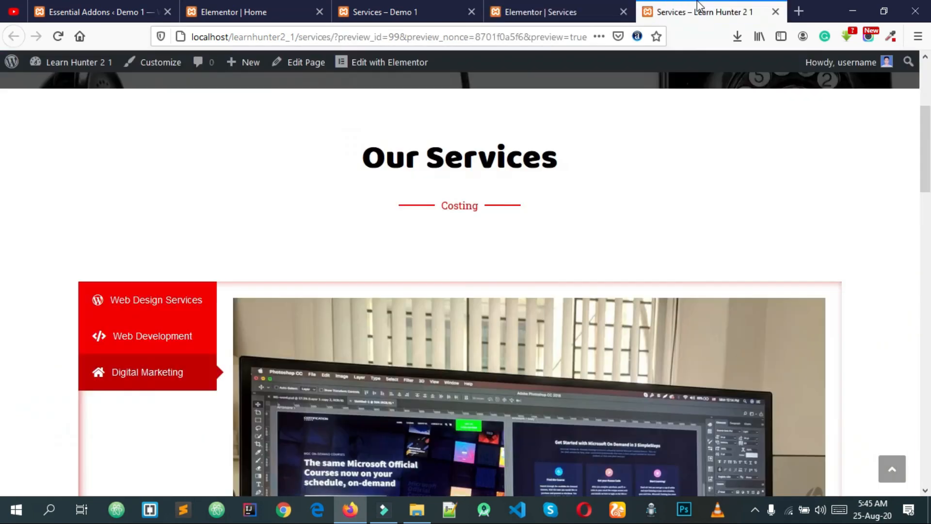
scroll(625, 199, up, 4)
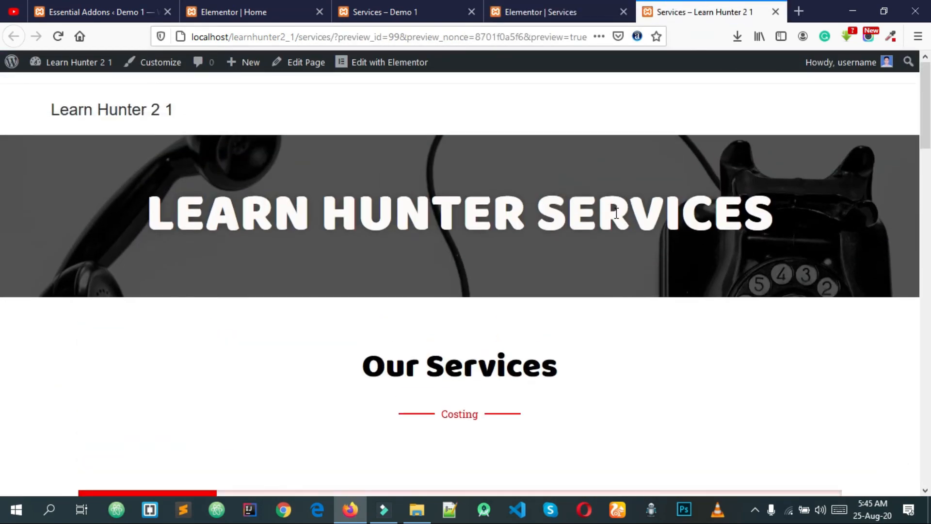
Exit the Elementor editor of the Services page to WordPress and open the list of all pages
click(538, 11)
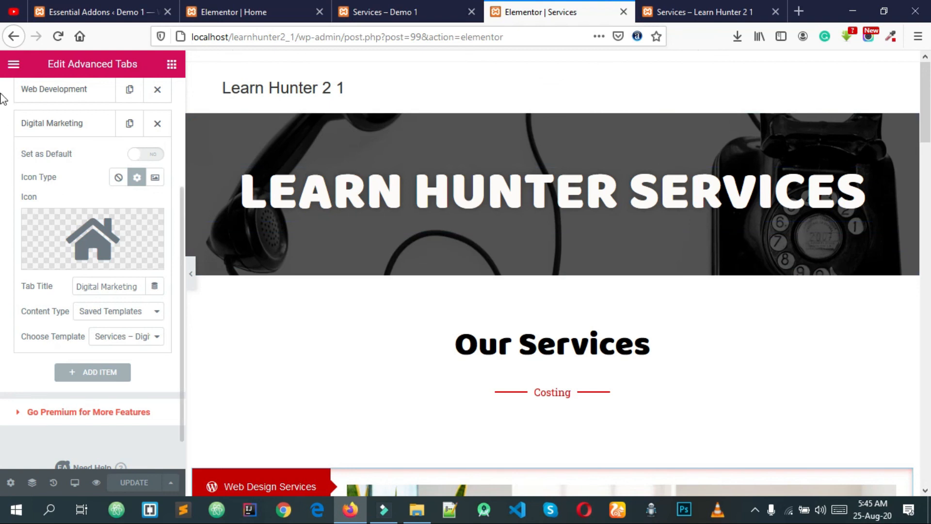
click(15, 64)
click(78, 450)
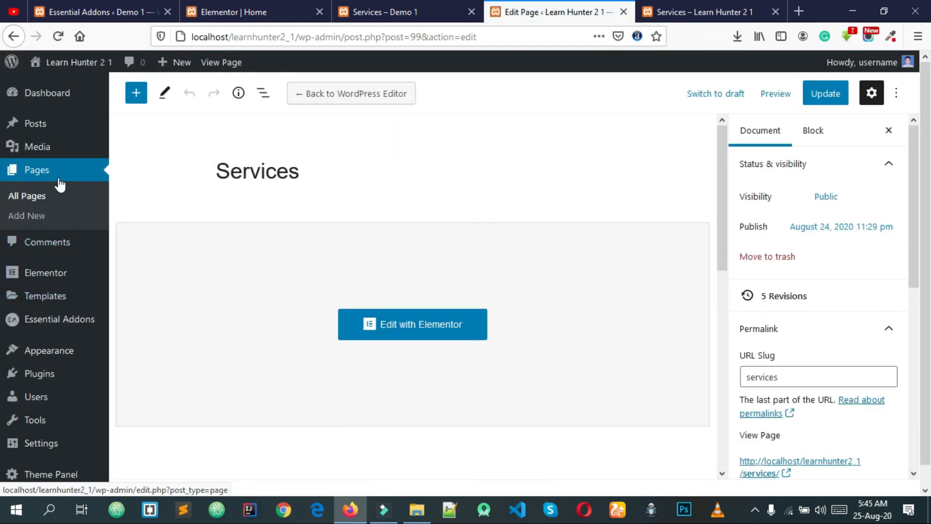
click(32, 177)
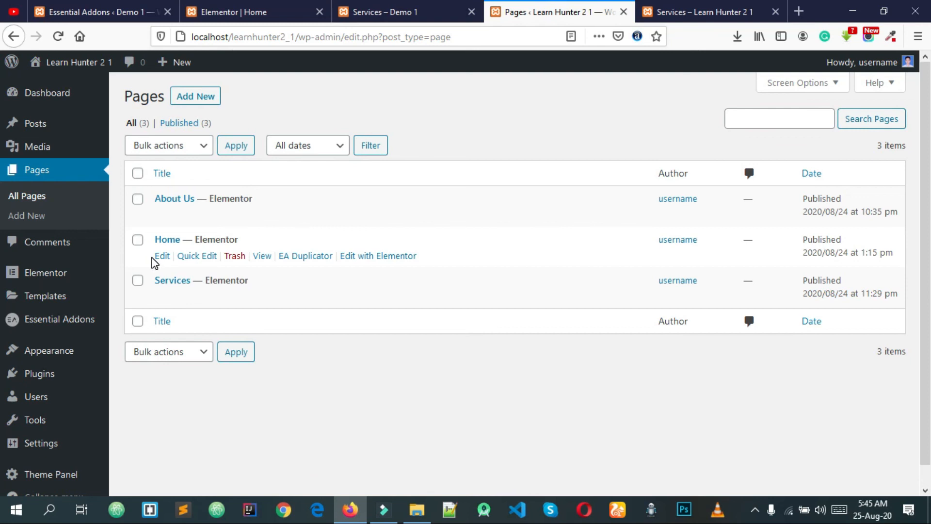
Open the demo site's Portfolio page and review its layout
click(383, 11)
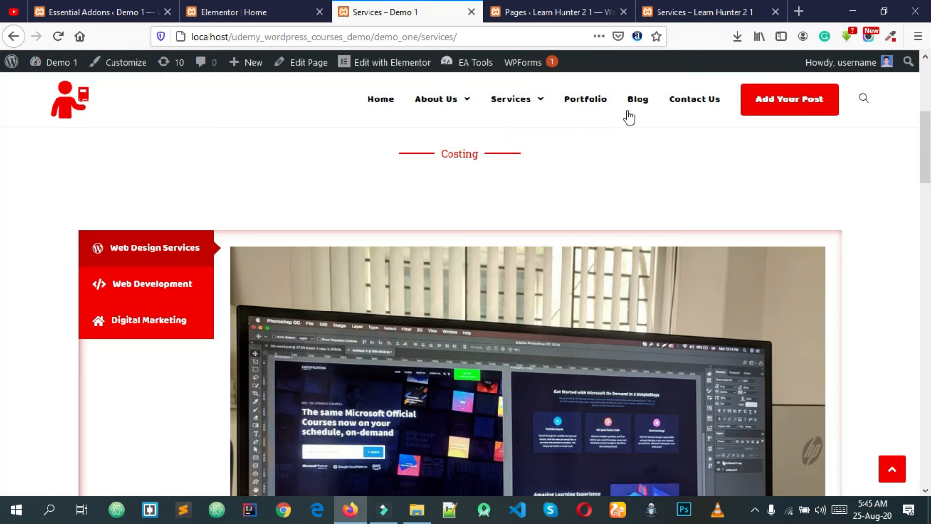
scroll(795, 111, up, 7)
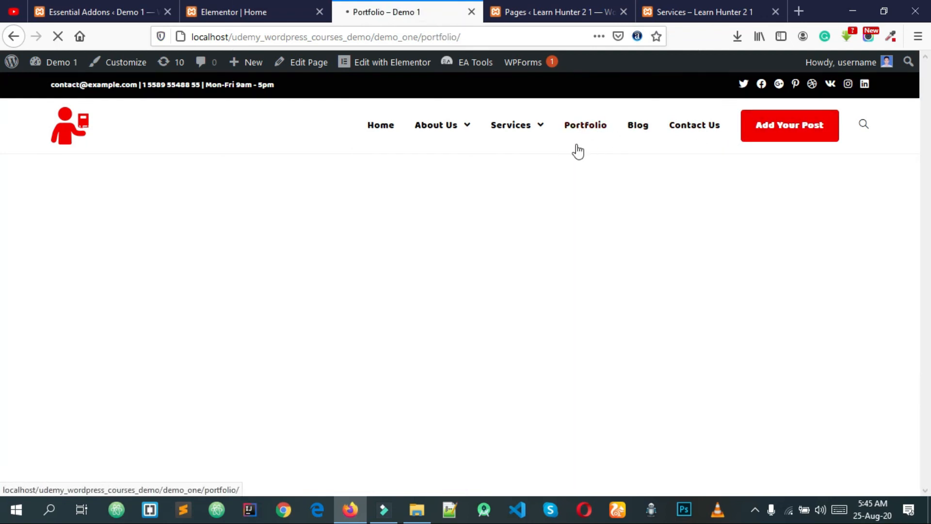
scroll(314, 247, down, 9)
scroll(314, 247, up, 5)
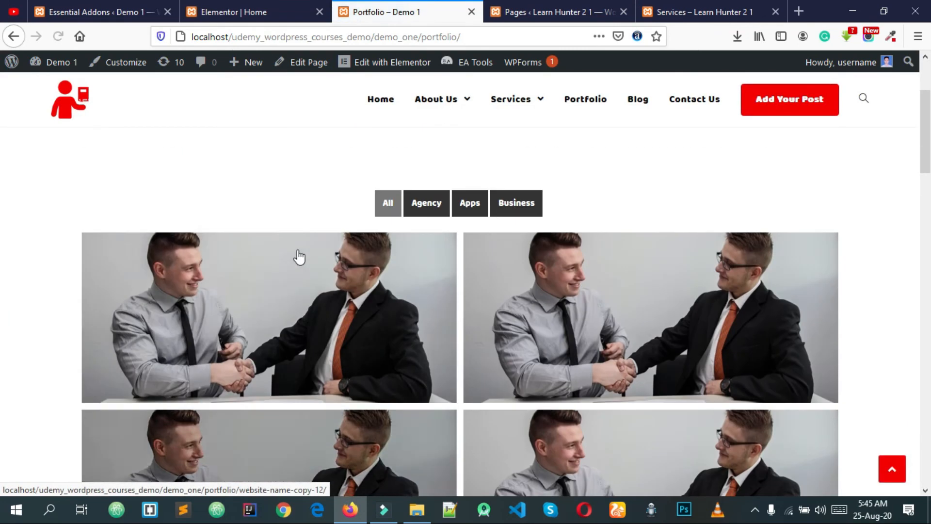
Try the Agency, Apps and Business filters on the demo portfolio, ending with Business
click(483, 208)
click(531, 208)
click(443, 209)
click(486, 210)
click(516, 206)
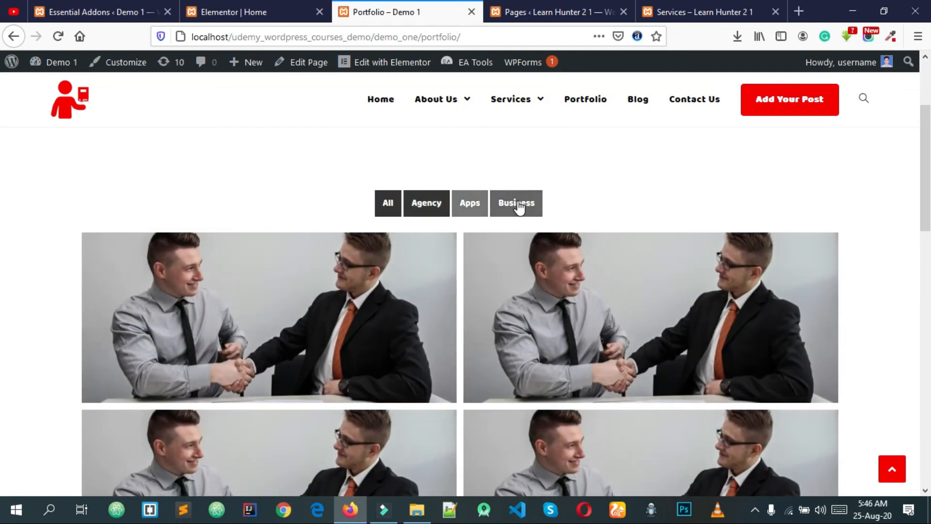
View the Business 1 portfolio item's page and return to the demo Portfolio page
scroll(208, 230, down, 2)
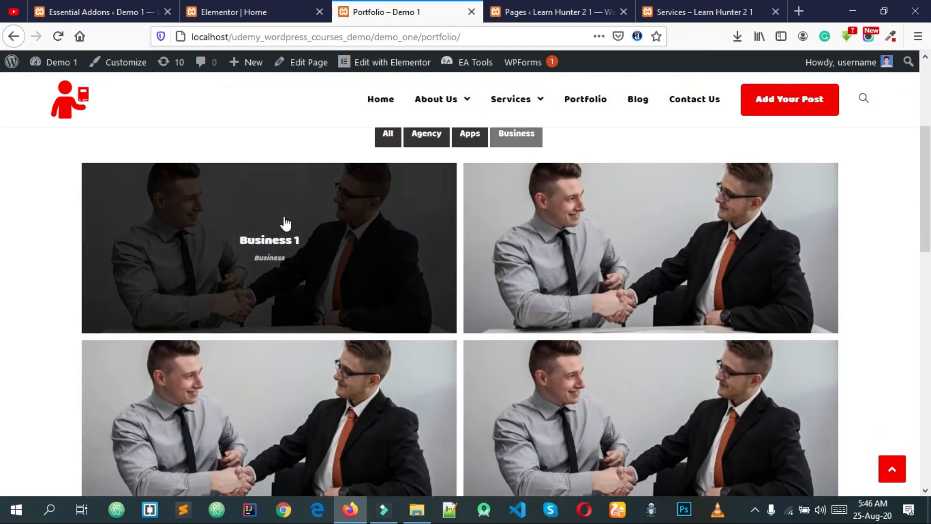
click(284, 222)
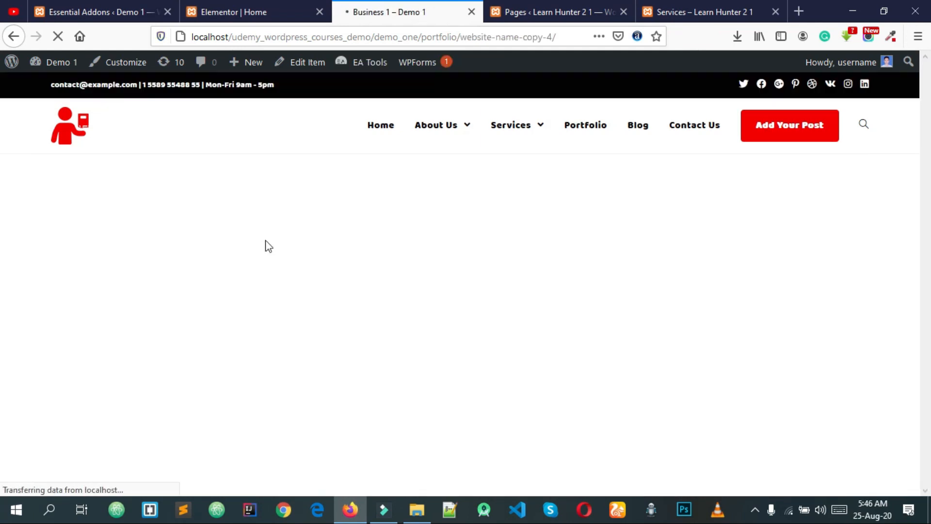
scroll(265, 252, down, 10)
scroll(184, 248, up, 8)
click(13, 36)
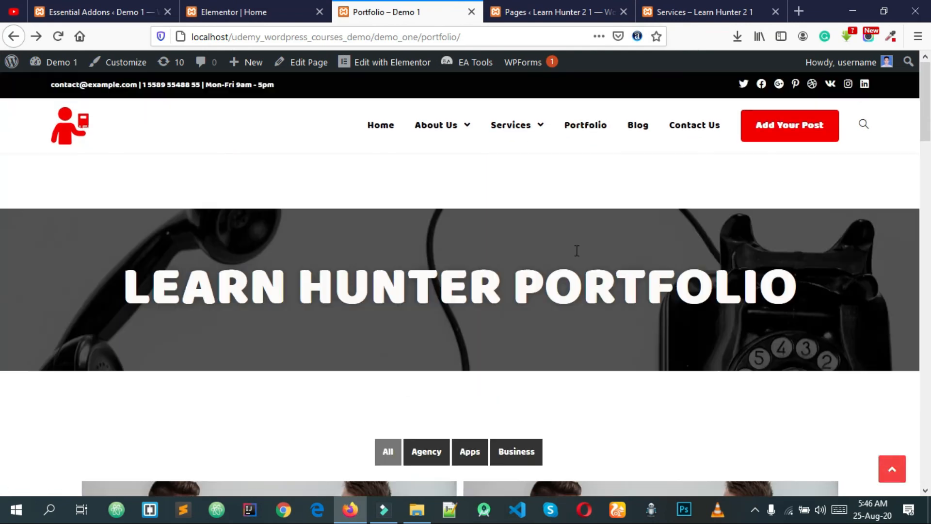
Reload the demo Portfolio page and examine its header banner, filter bar and portfolio items
right_click(585, 248)
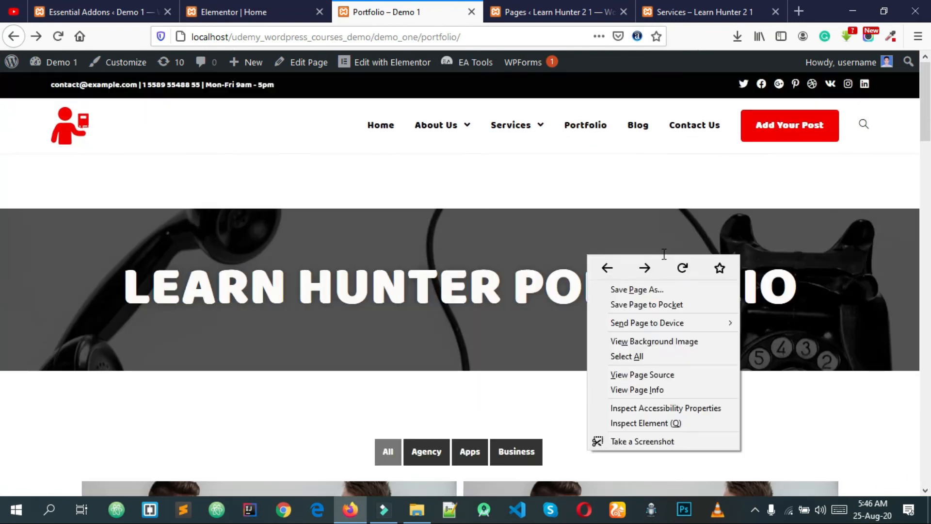
click(681, 265)
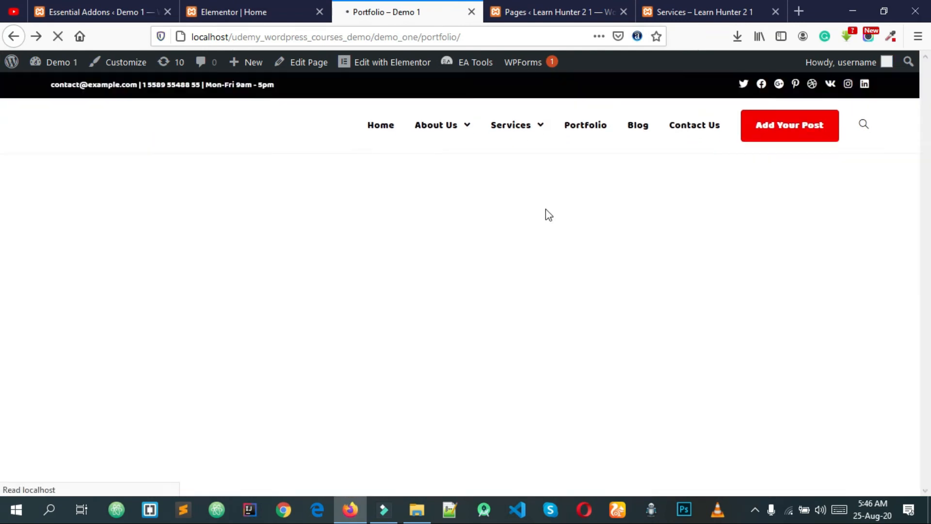
scroll(316, 304, down, 3)
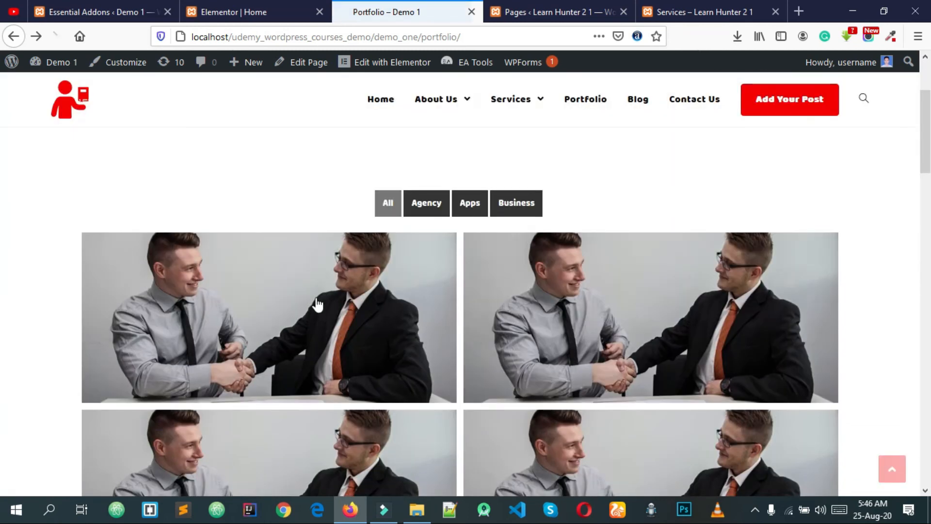
scroll(388, 297, down, 2)
scroll(543, 228, down, 1)
scroll(607, 228, up, 6)
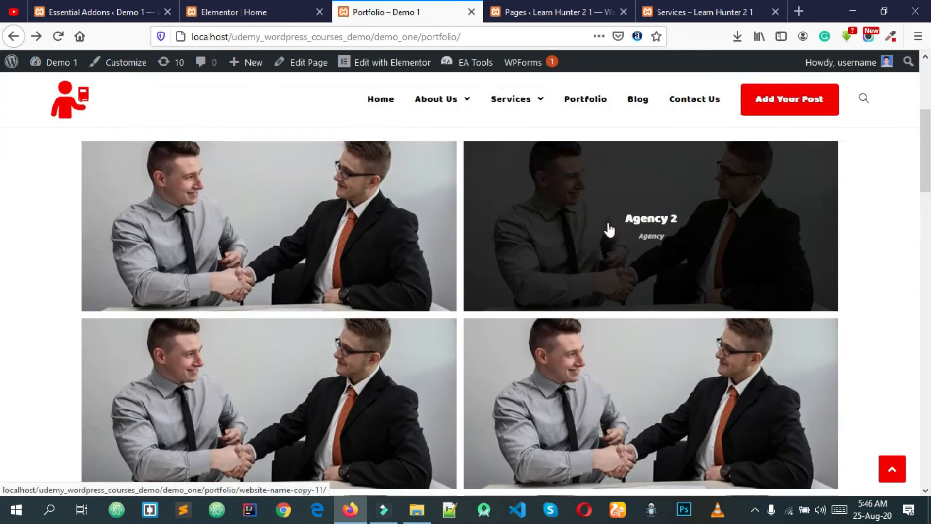
scroll(534, 235, down, 3)
scroll(530, 233, up, 3)
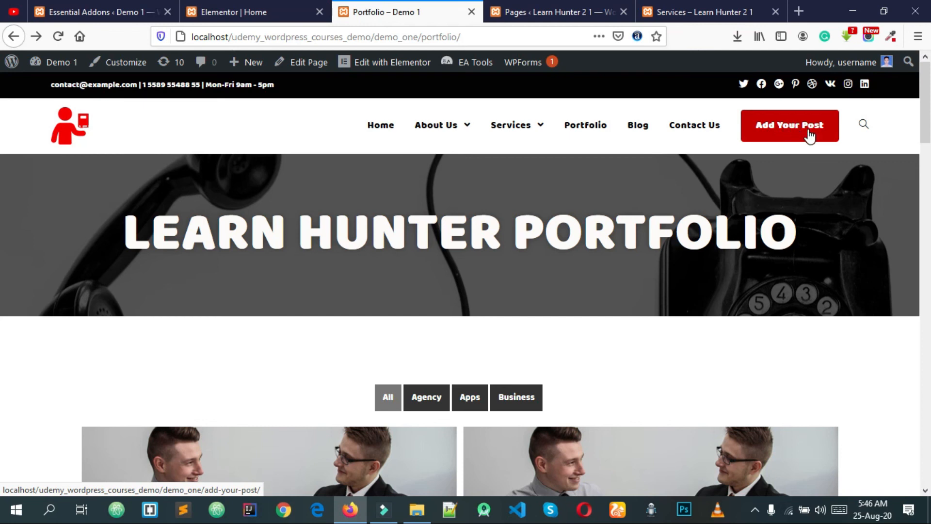
scroll(795, 155, down, 5)
scroll(759, 180, up, 5)
Return to the Learn Hunter 2 1 site's Pages list, glancing at the Services preview
click(536, 10)
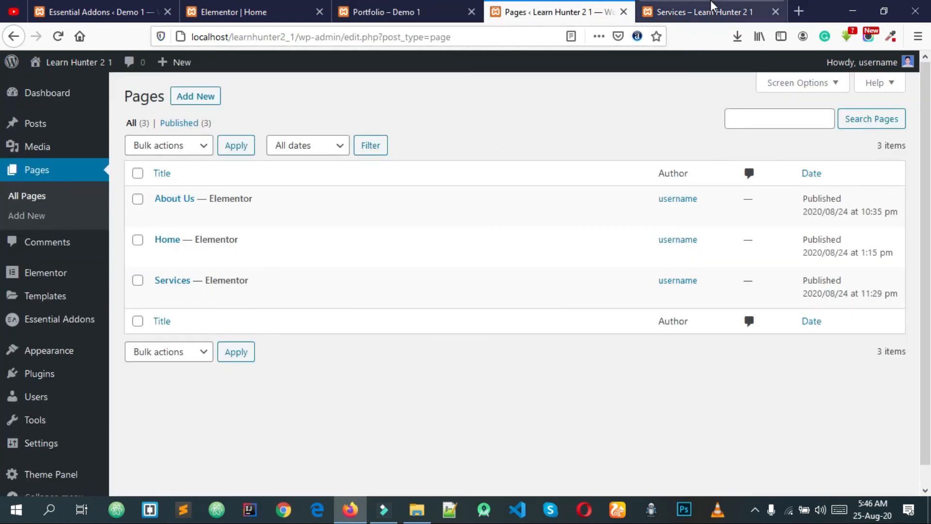
click(713, 11)
click(565, 9)
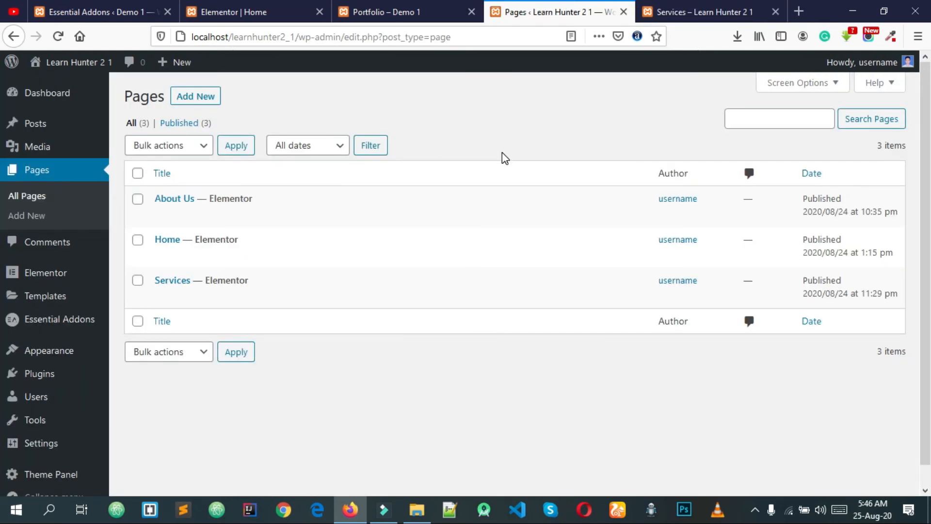